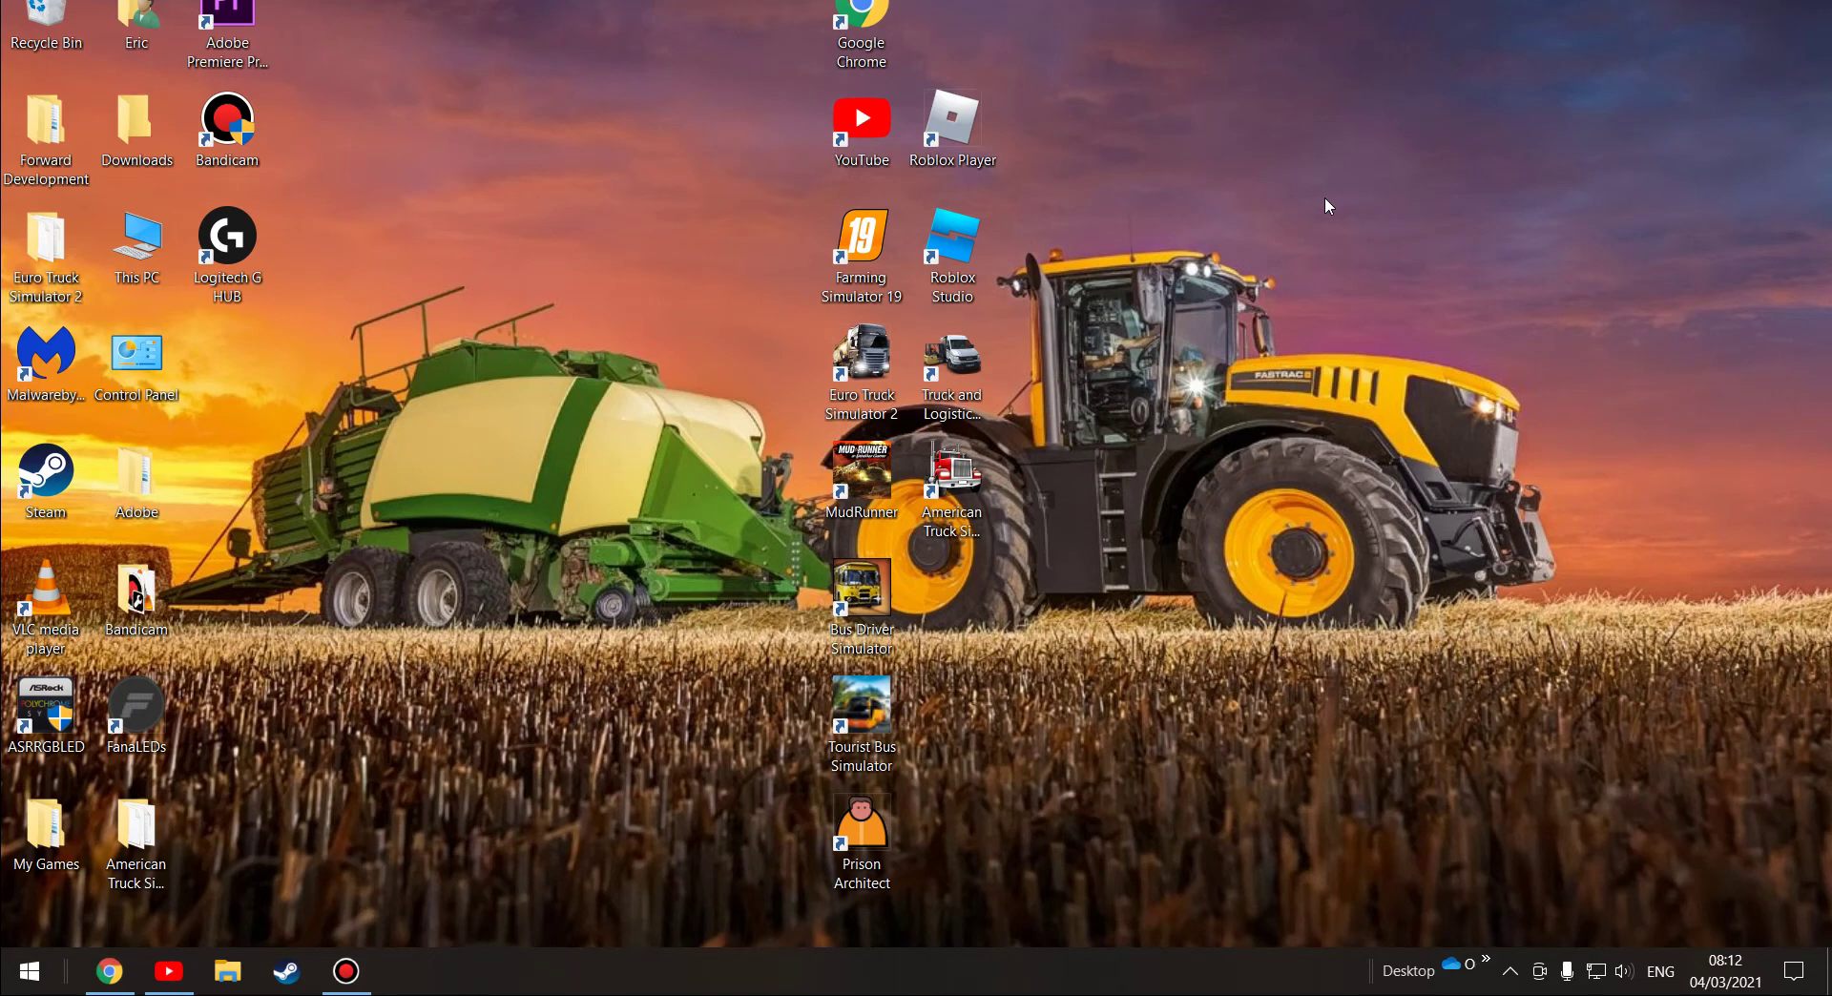
Step: Switch to YouTube and look over the page of the video "How to install mods, add money and unzip mods in fs19"
left_click(181, 983)
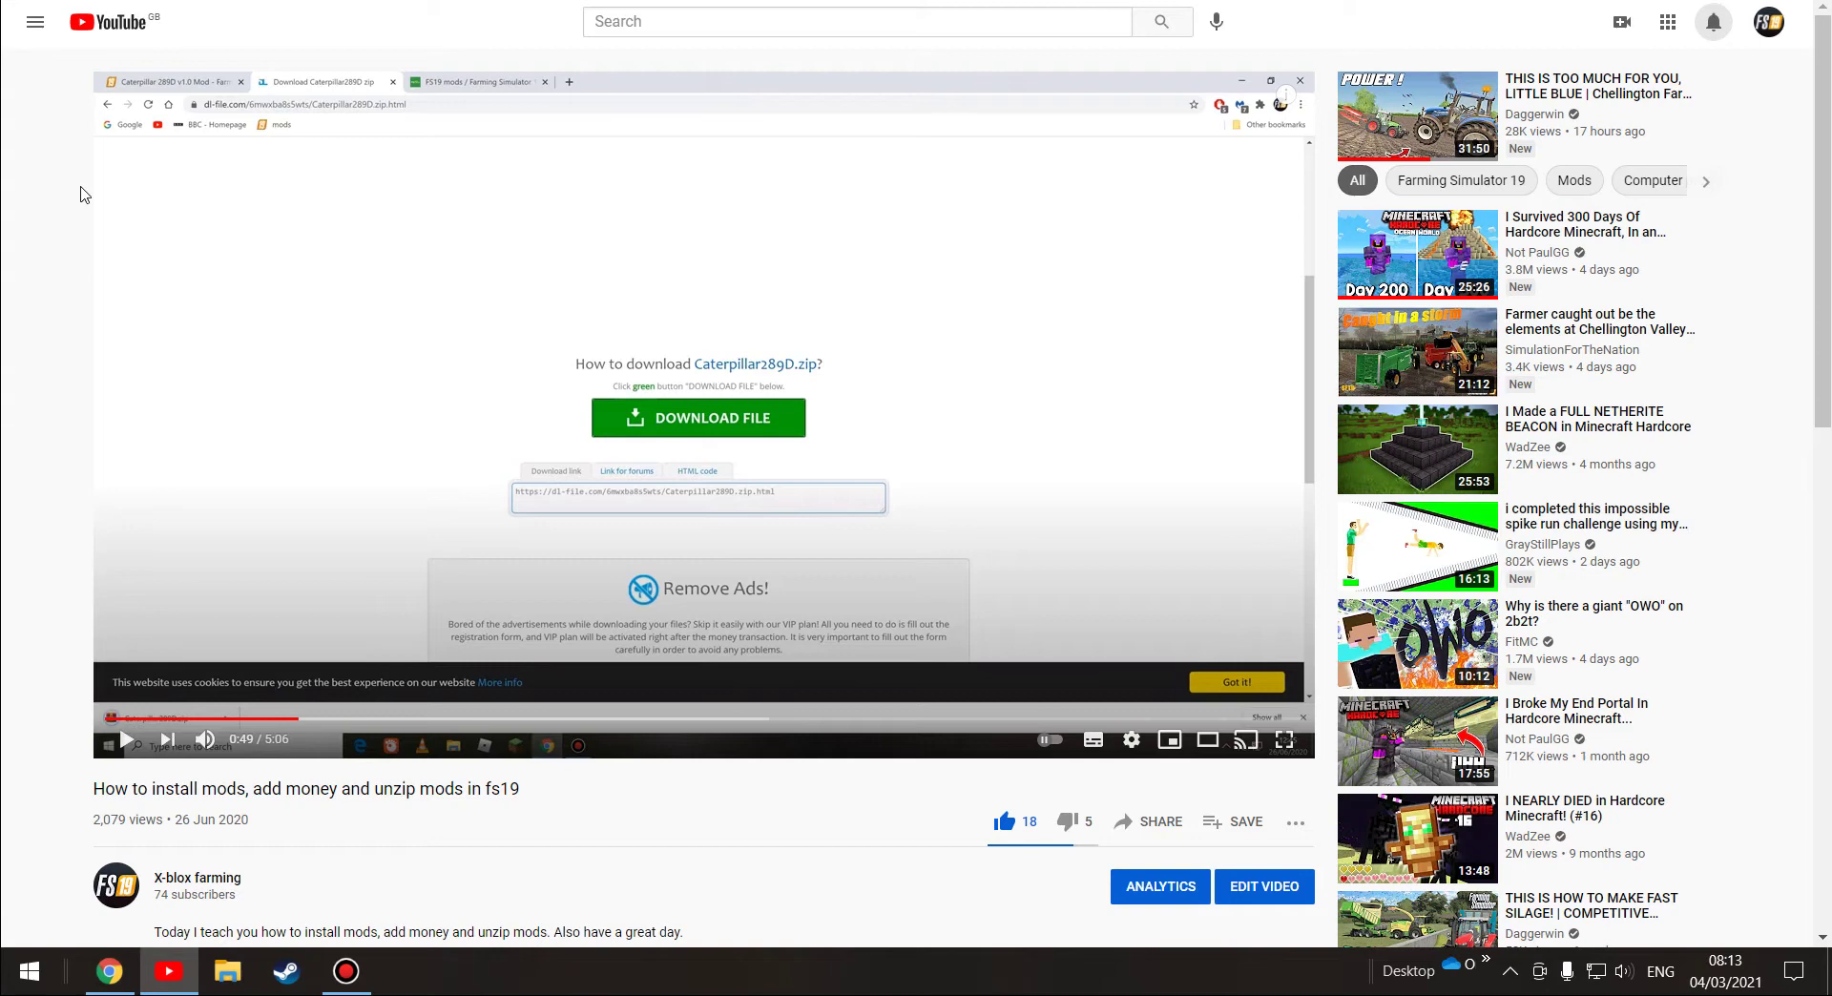
scroll(407, 835, "down", 4)
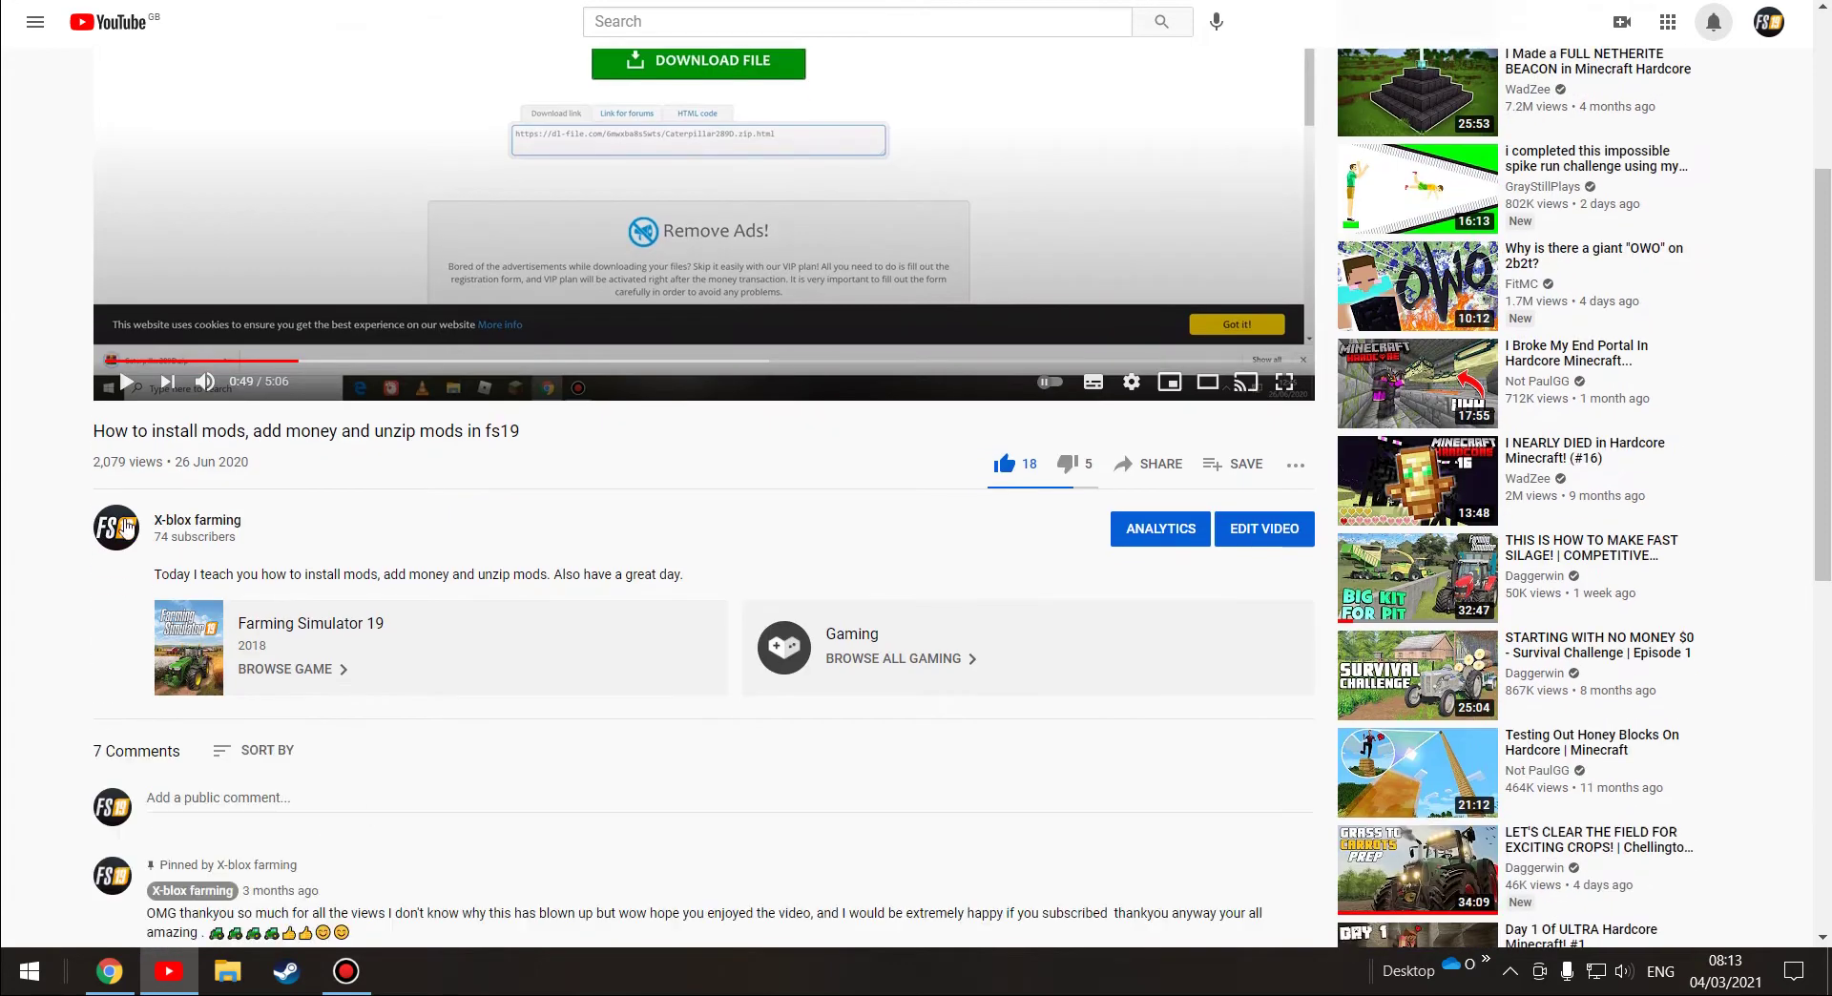
left_click_drag(107, 466, 93, 469)
left_click(30, 484)
Step: Switch to Chrome, search Google for mod network and open the mod-network.com home page
left_click(105, 990)
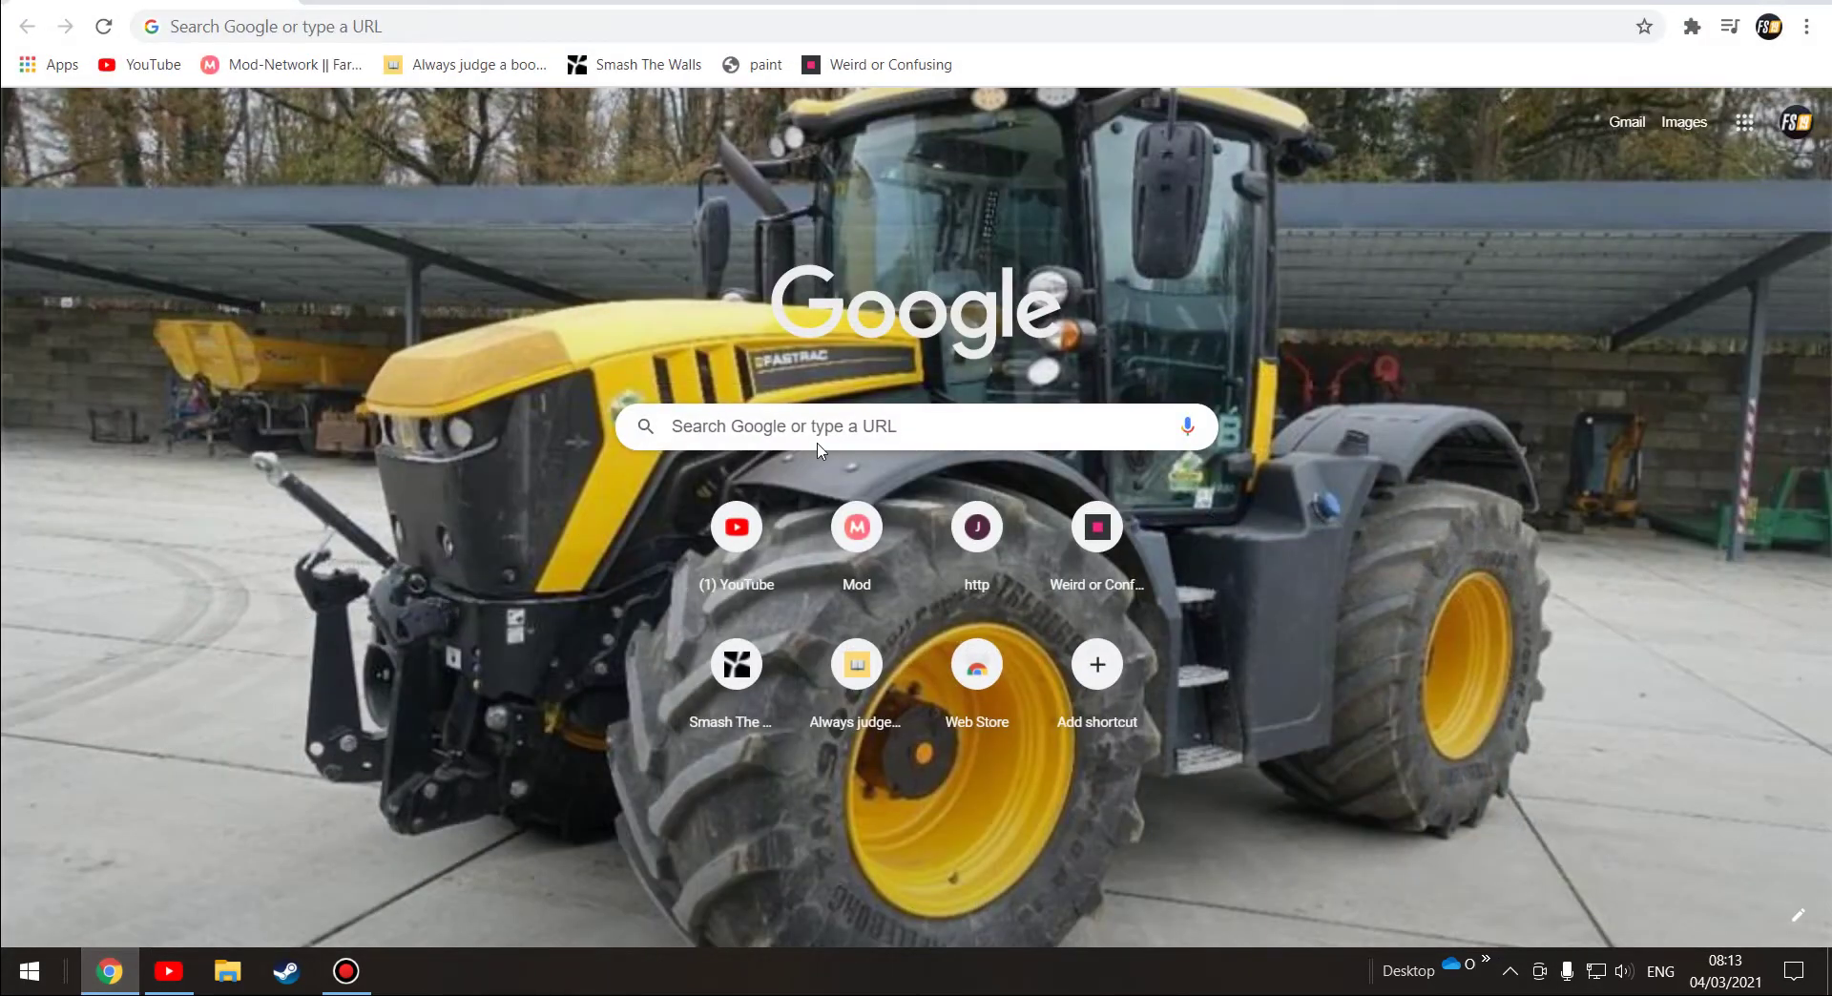
left_click(754, 427)
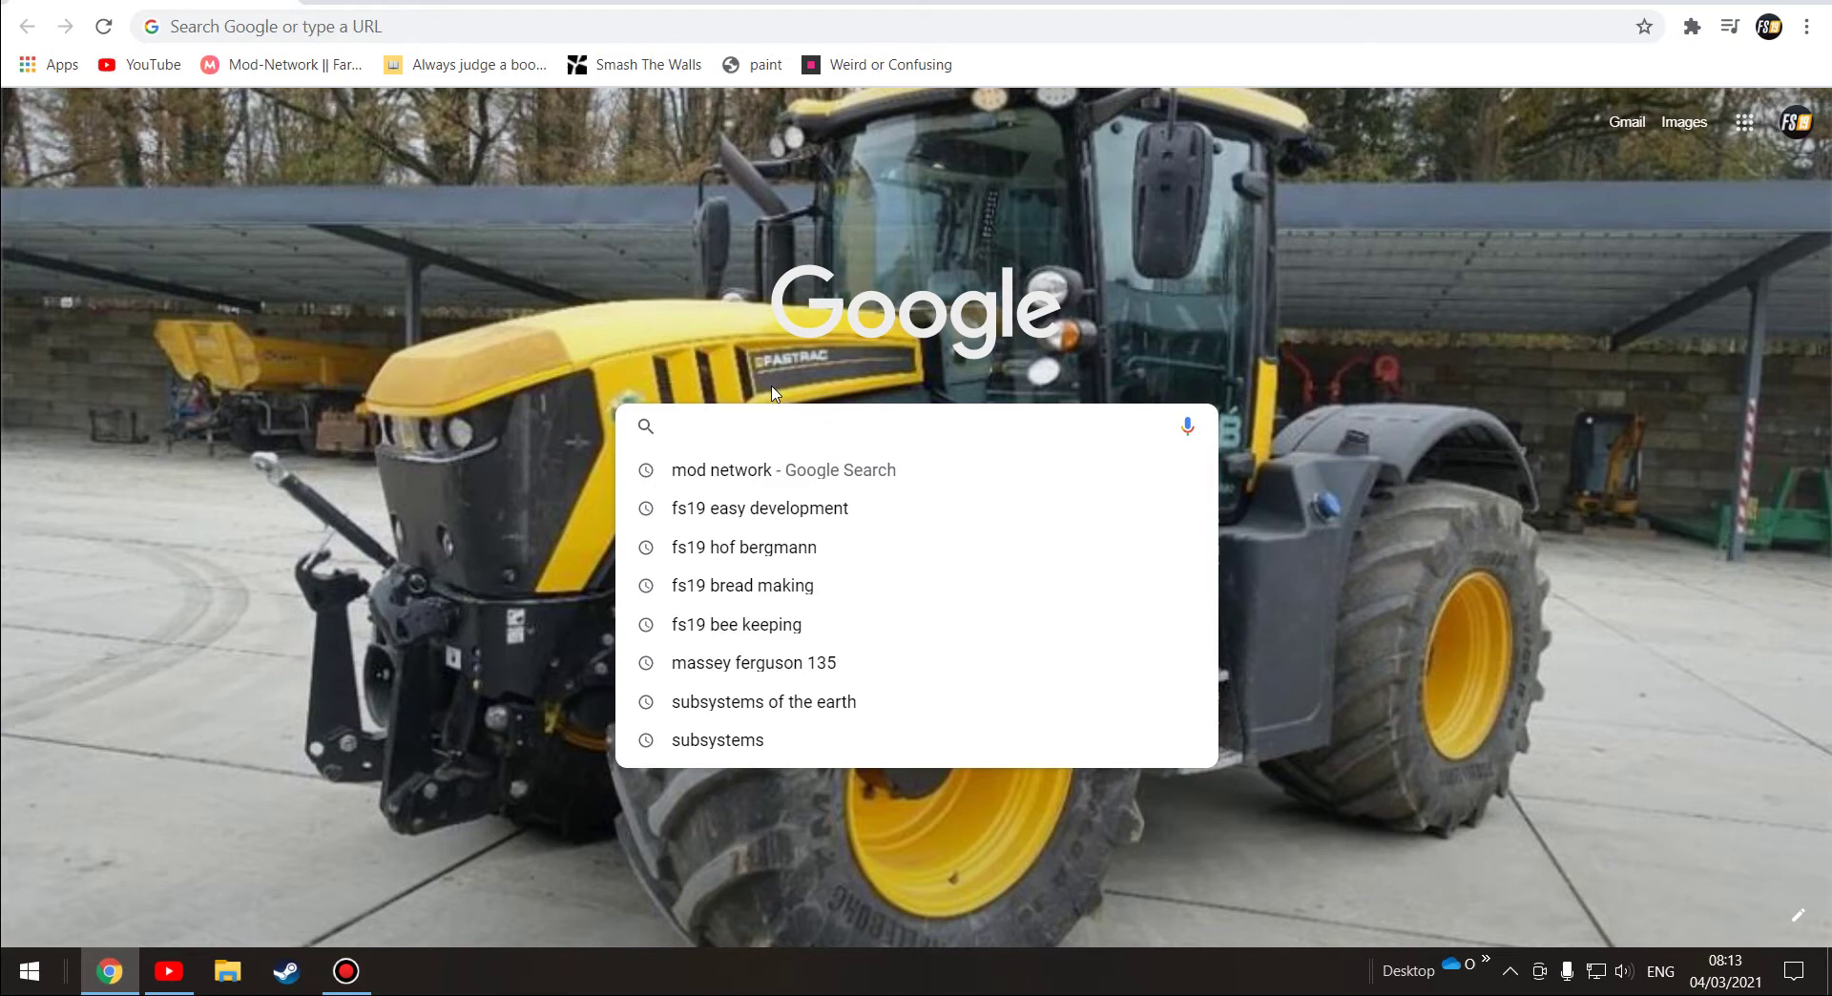
type("maod netw")
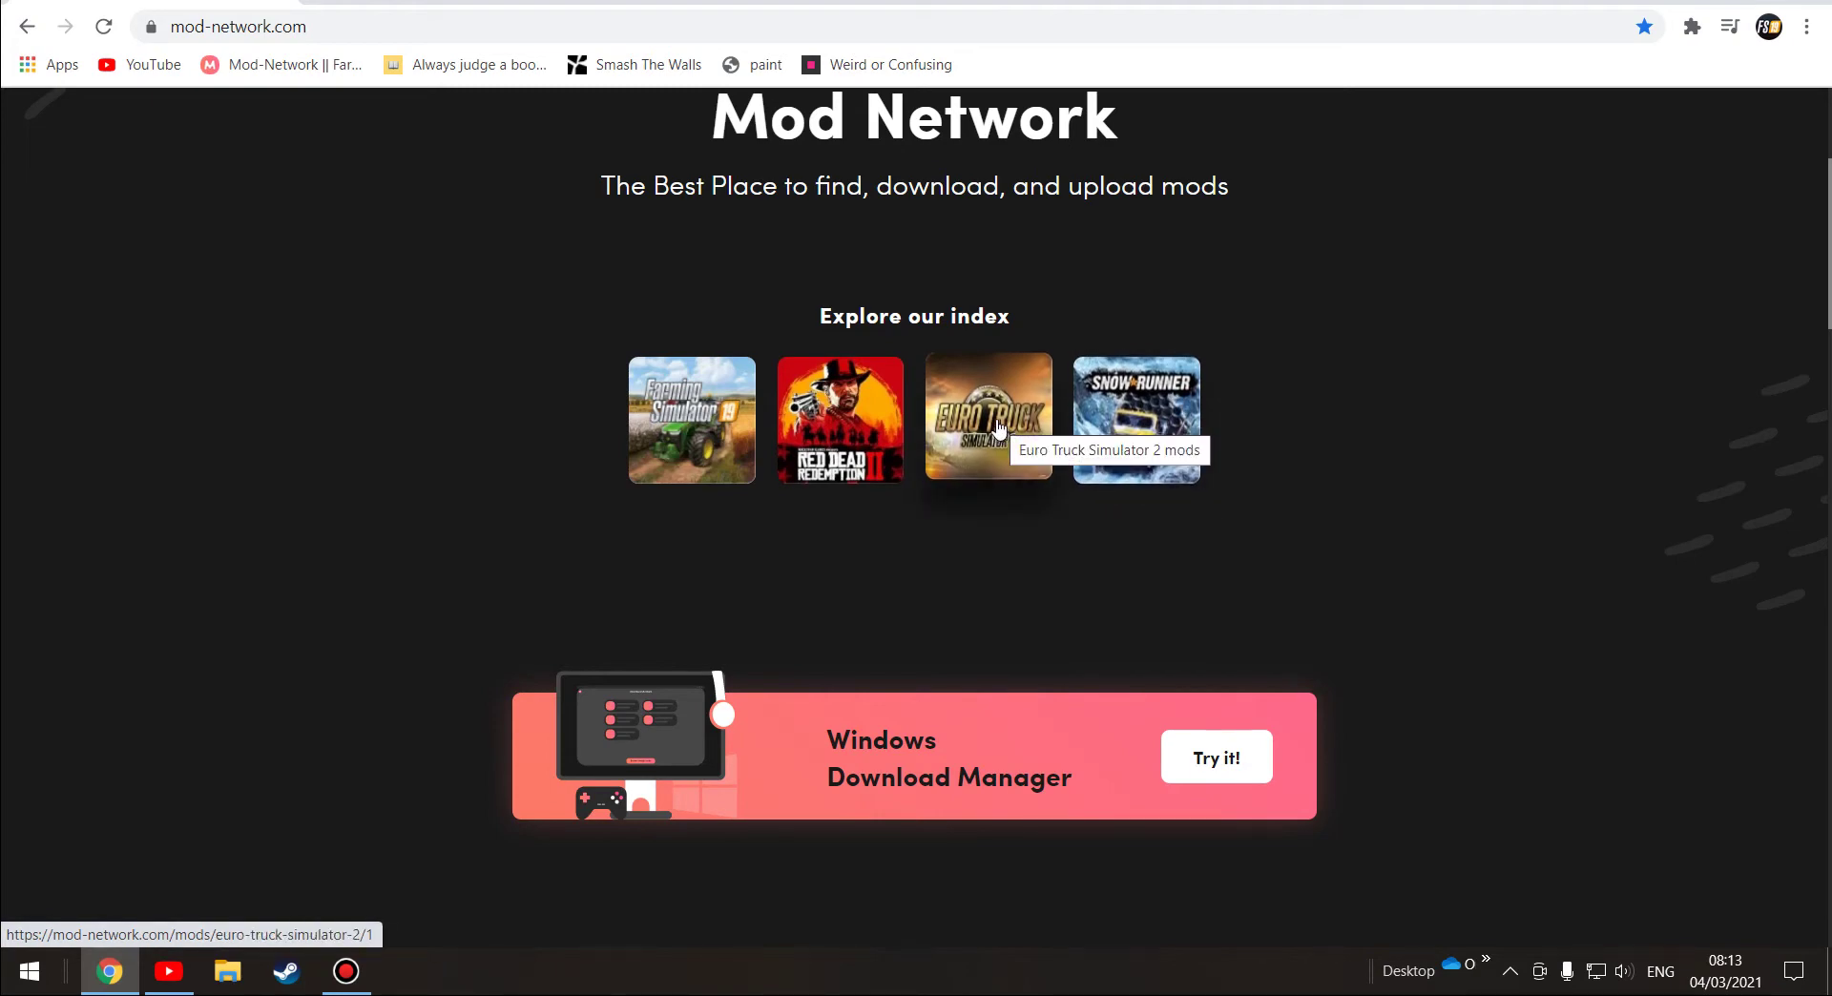
Step: Look through the Mod Network home page, from the games index past the best and trending mods to the footer
scroll(983, 343, "down", 5)
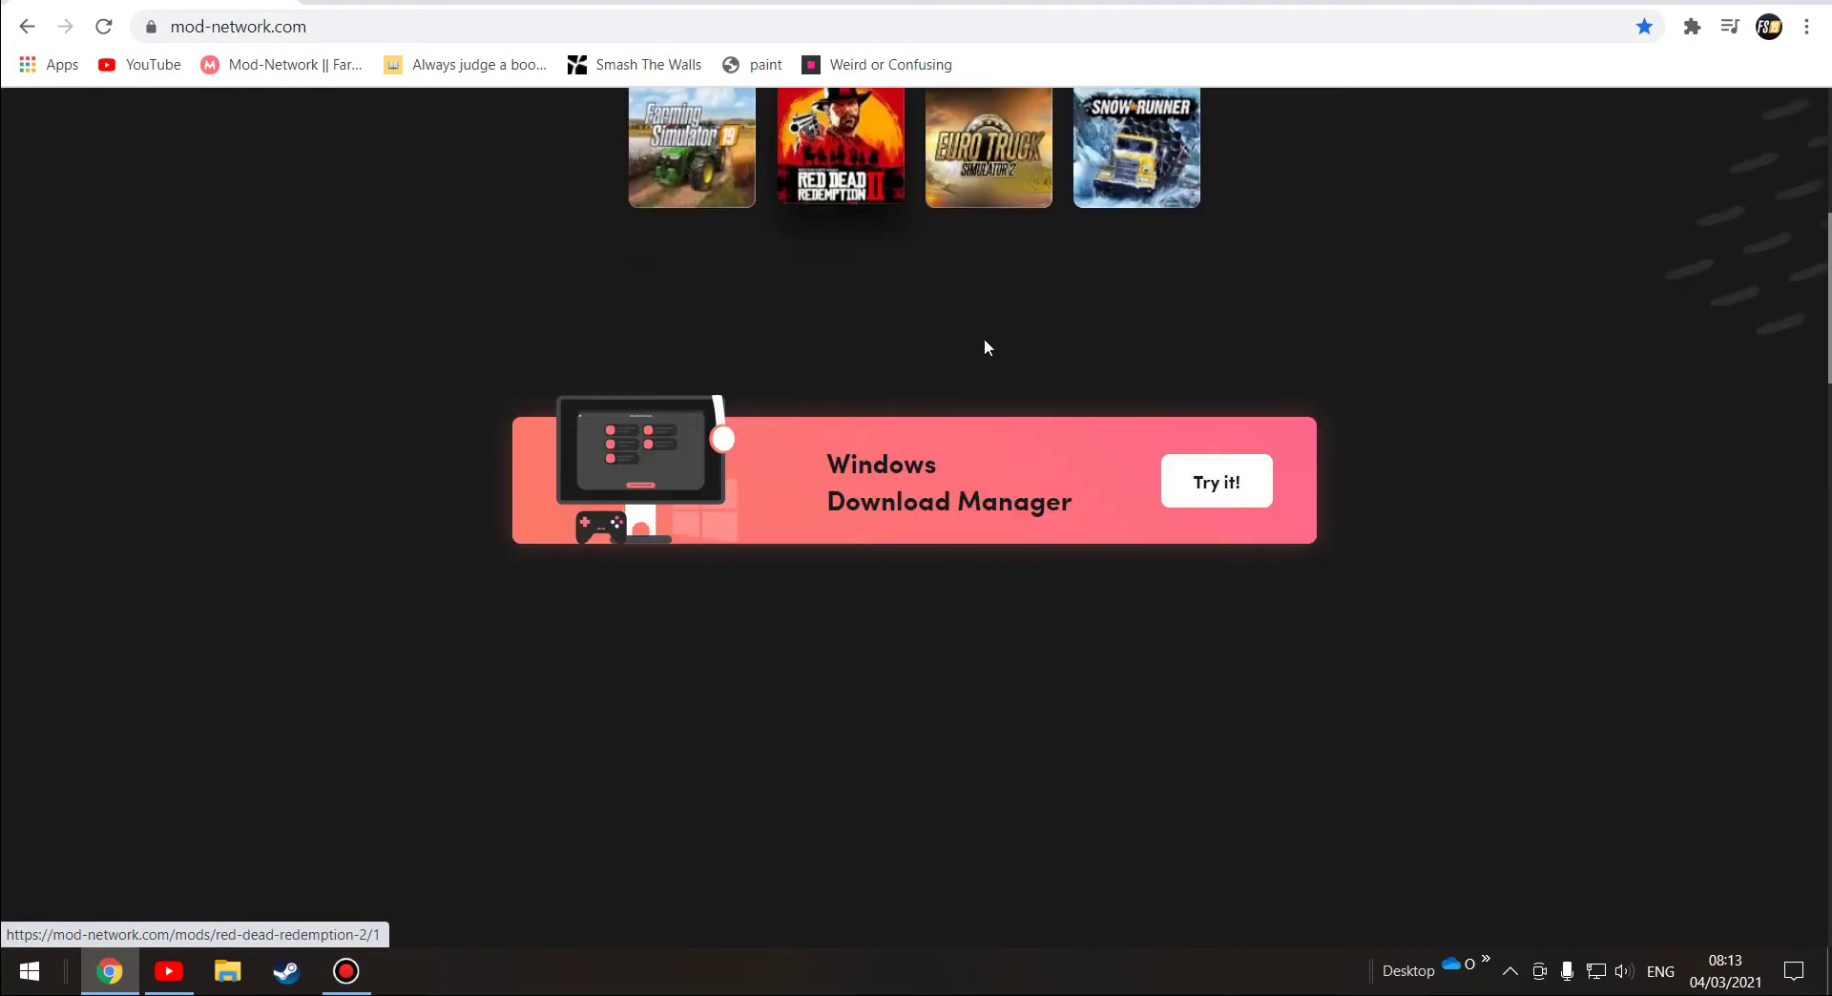
scroll(1479, 353, "up", 5)
scroll(1414, 403, "up", 3)
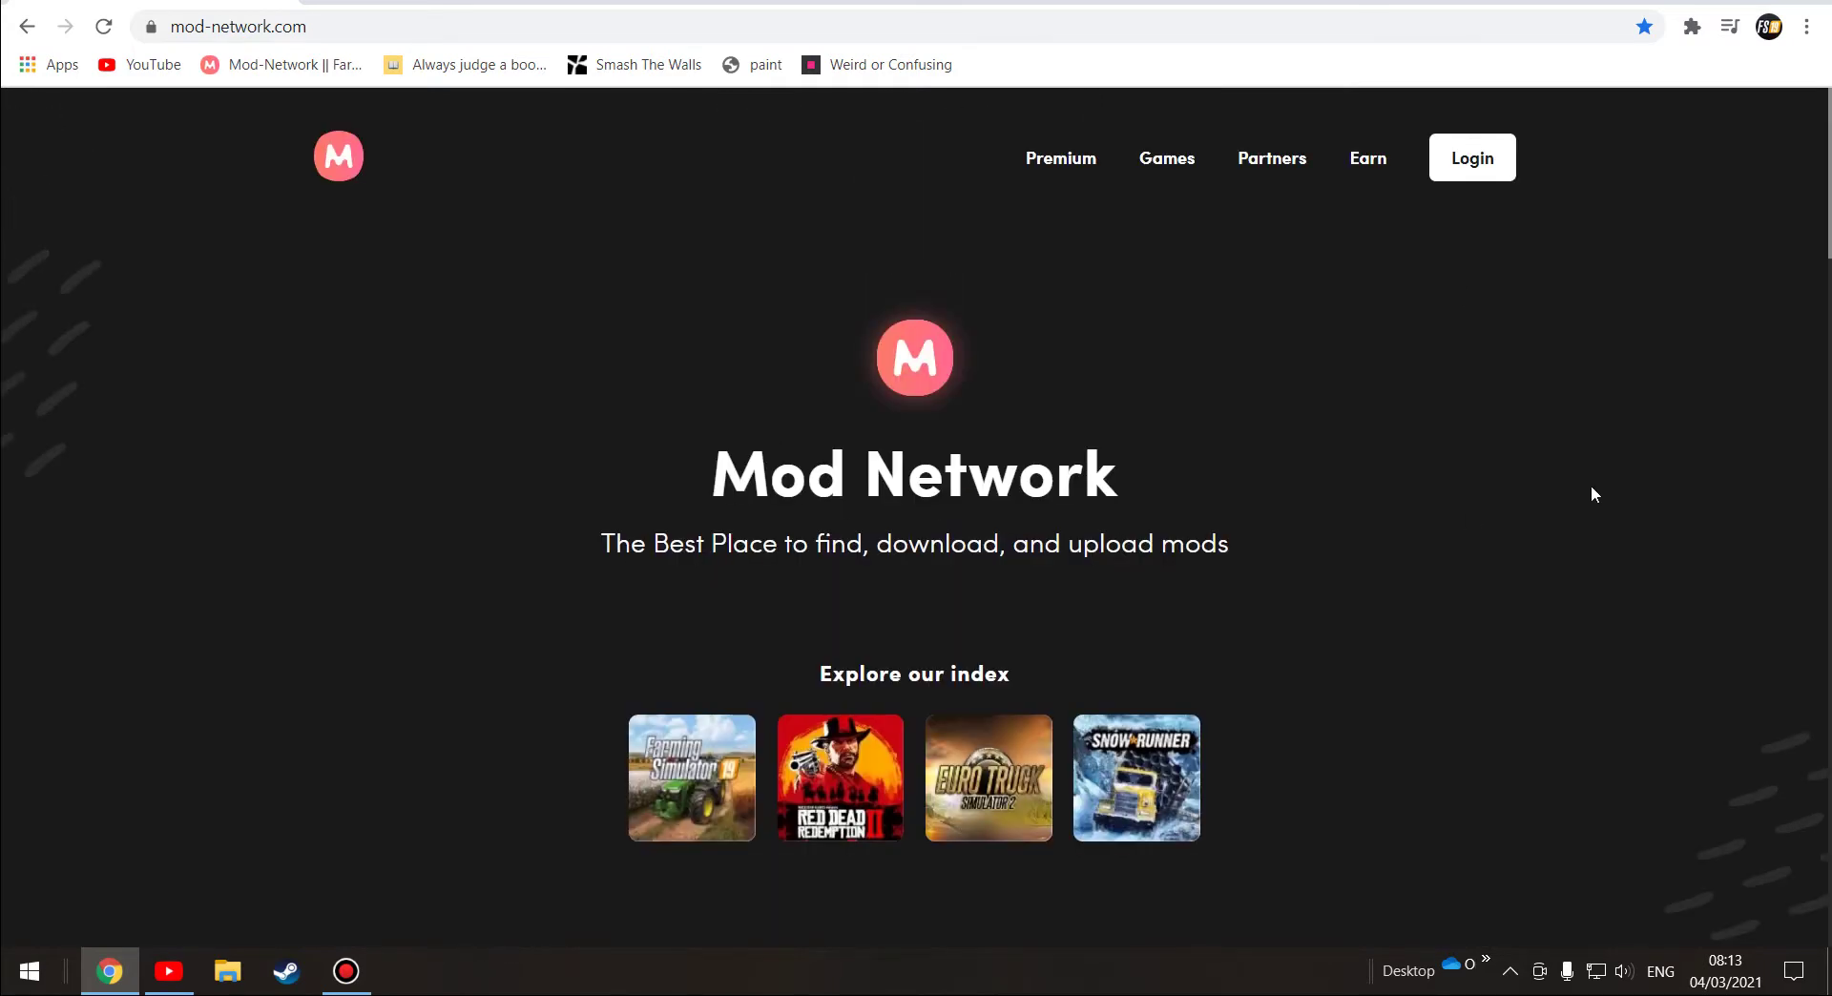
scroll(1643, 523, "down", 15)
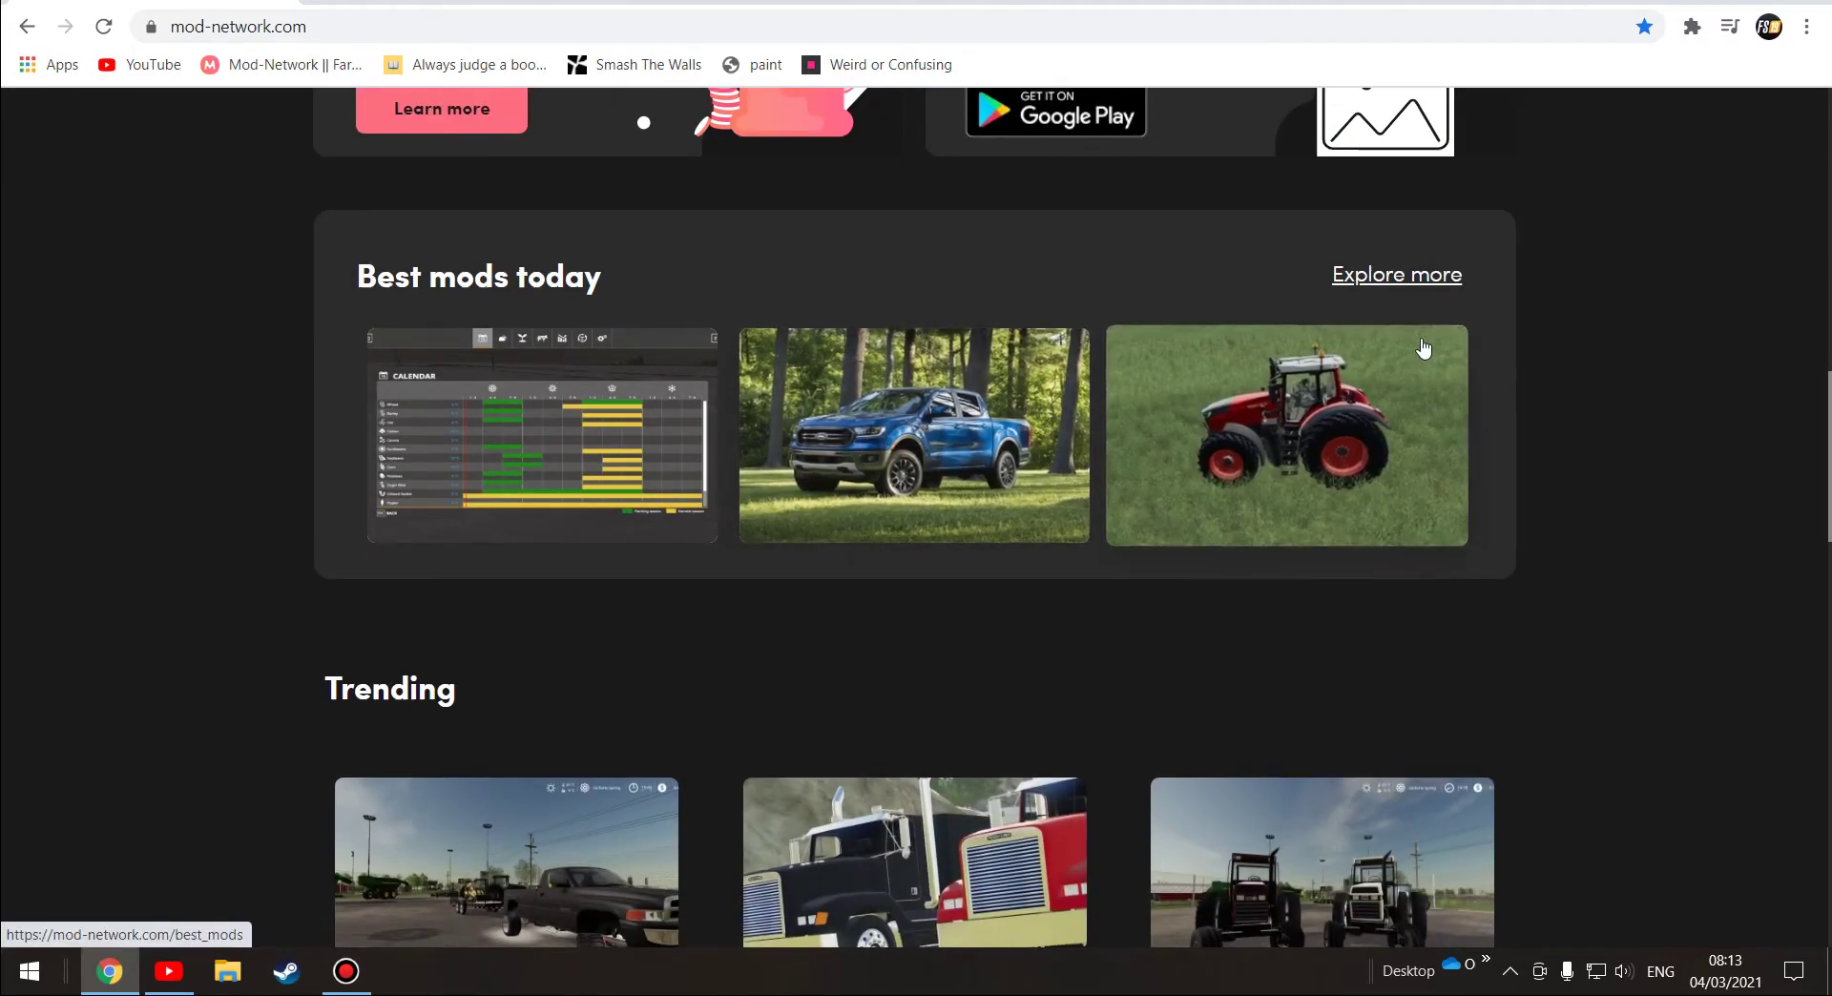
scroll(1441, 382, "up", 9)
scroll(1441, 382, "up", 4)
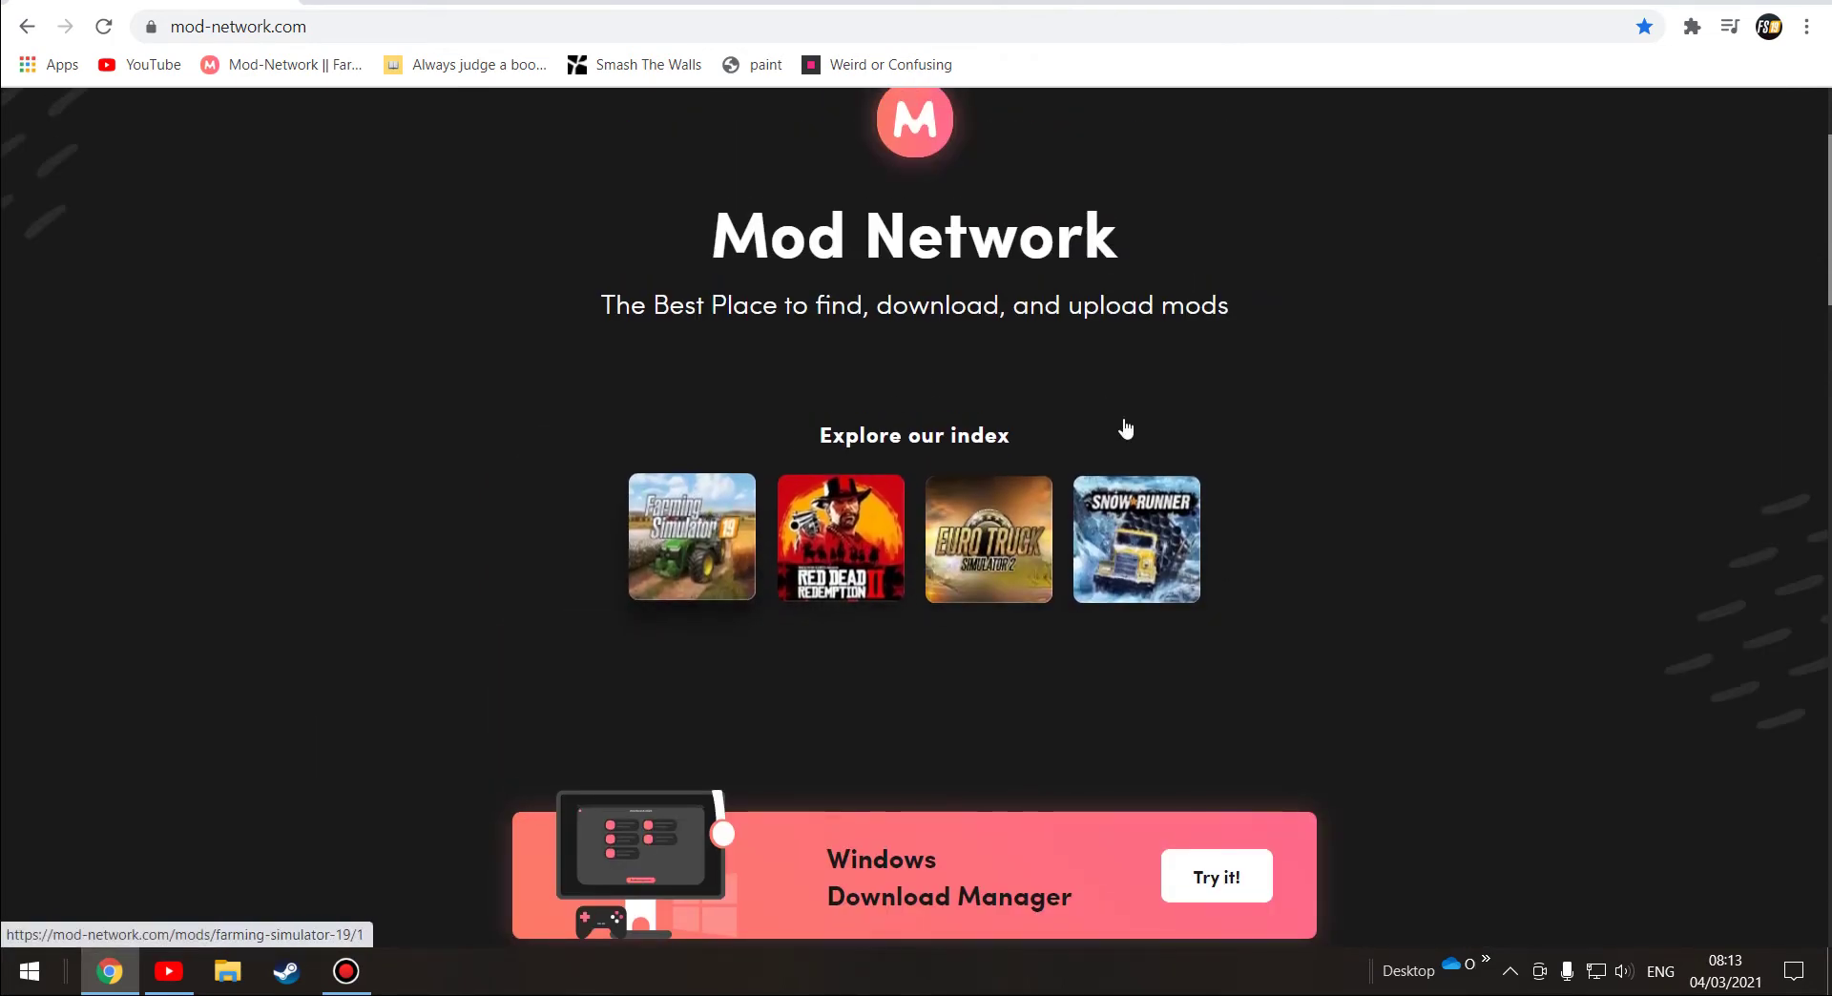
scroll(1575, 382, "down", 10)
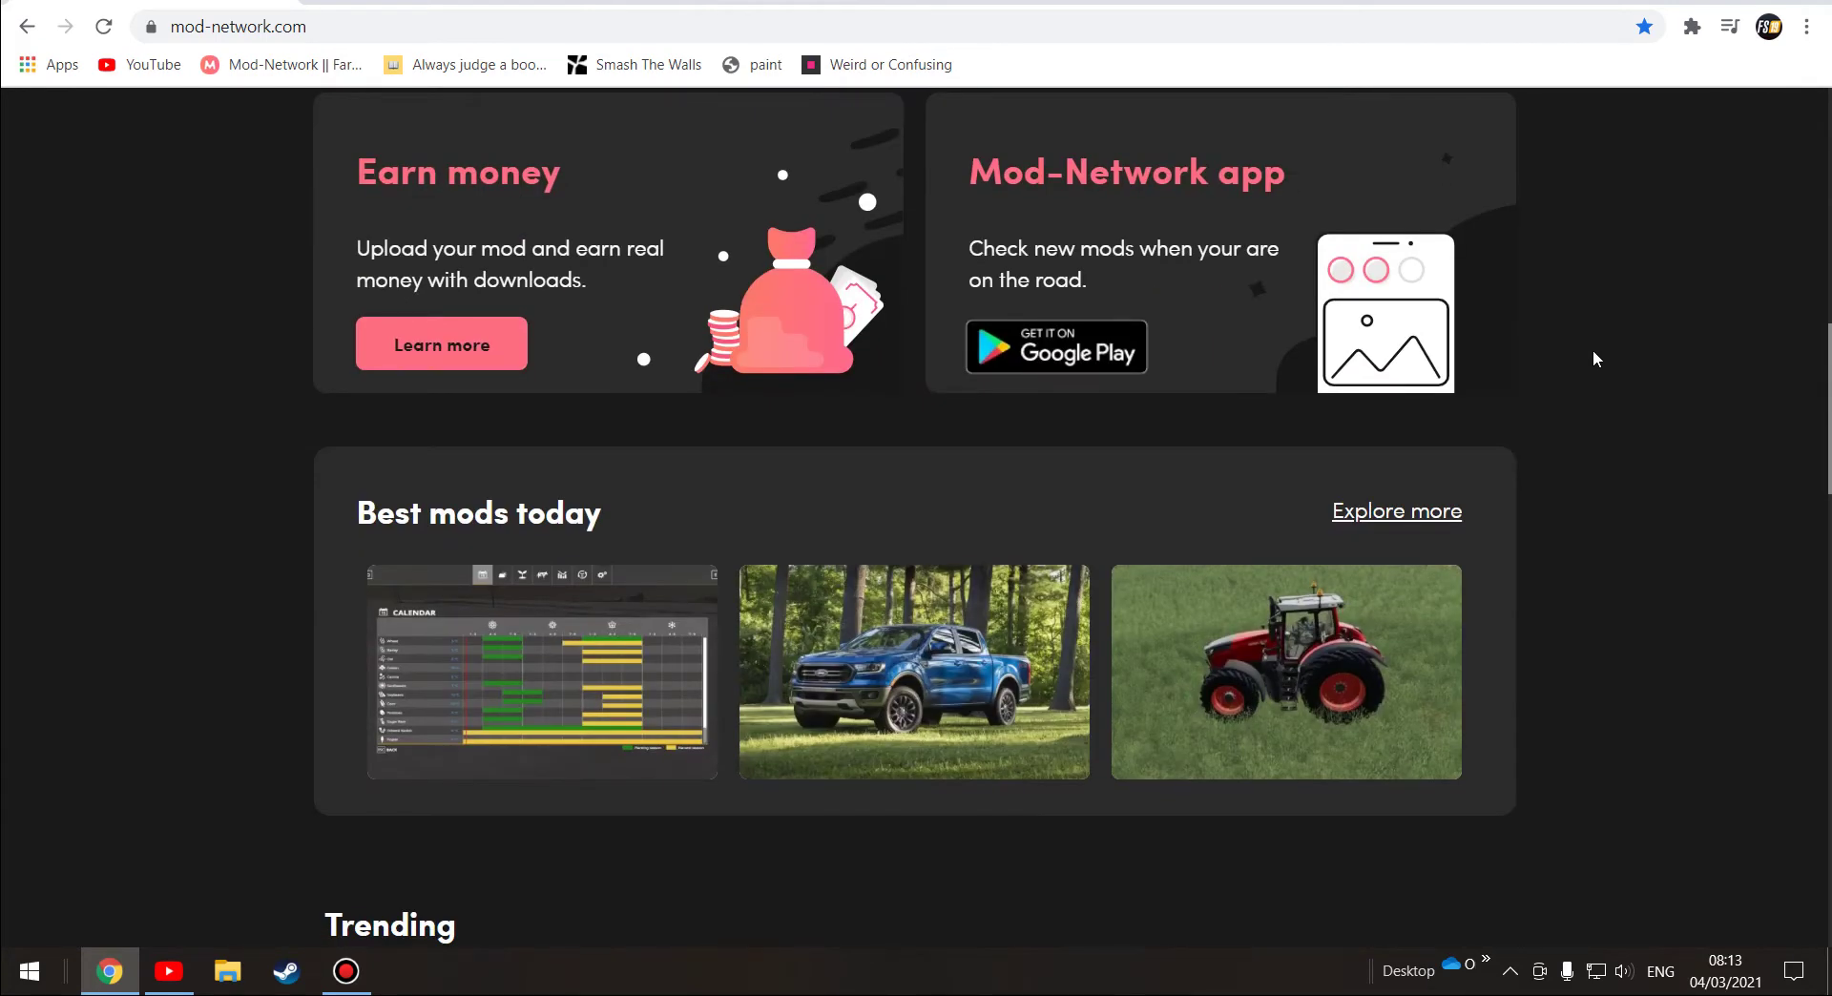
scroll(1584, 361, "down", 6)
scroll(1543, 393, "up", 15)
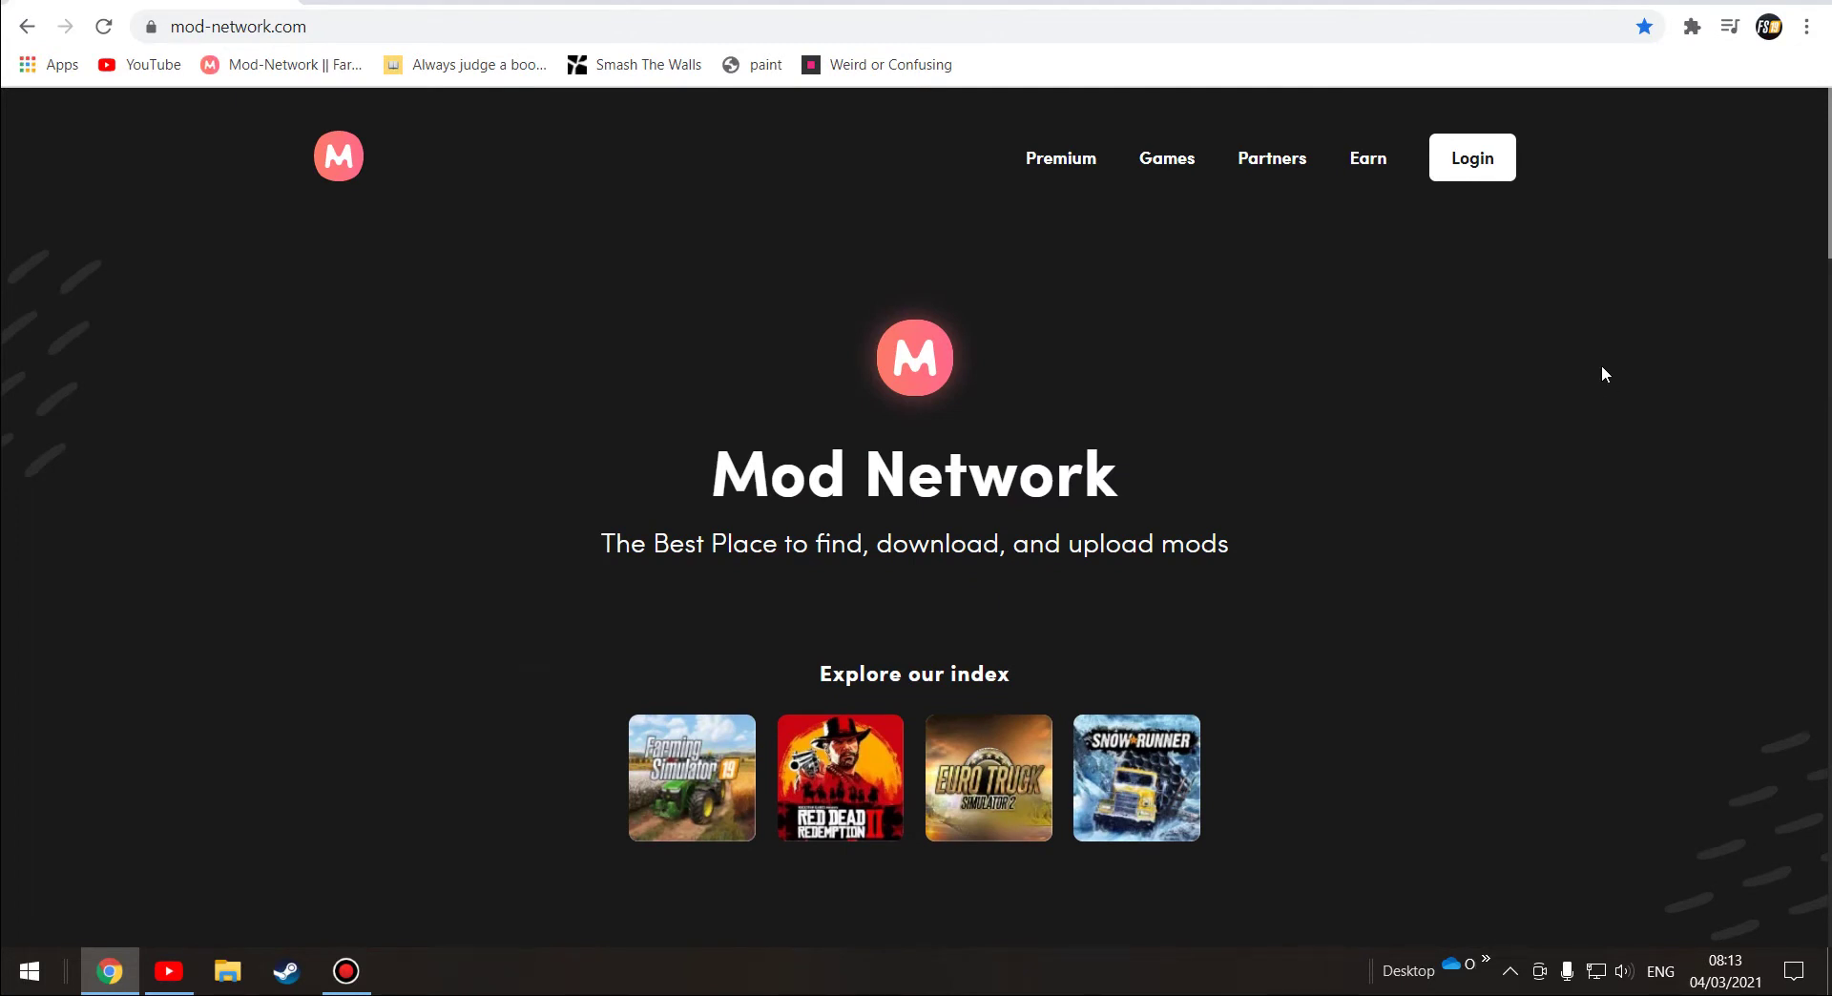
scroll(1338, 387, "down", 4)
right_click(893, 439)
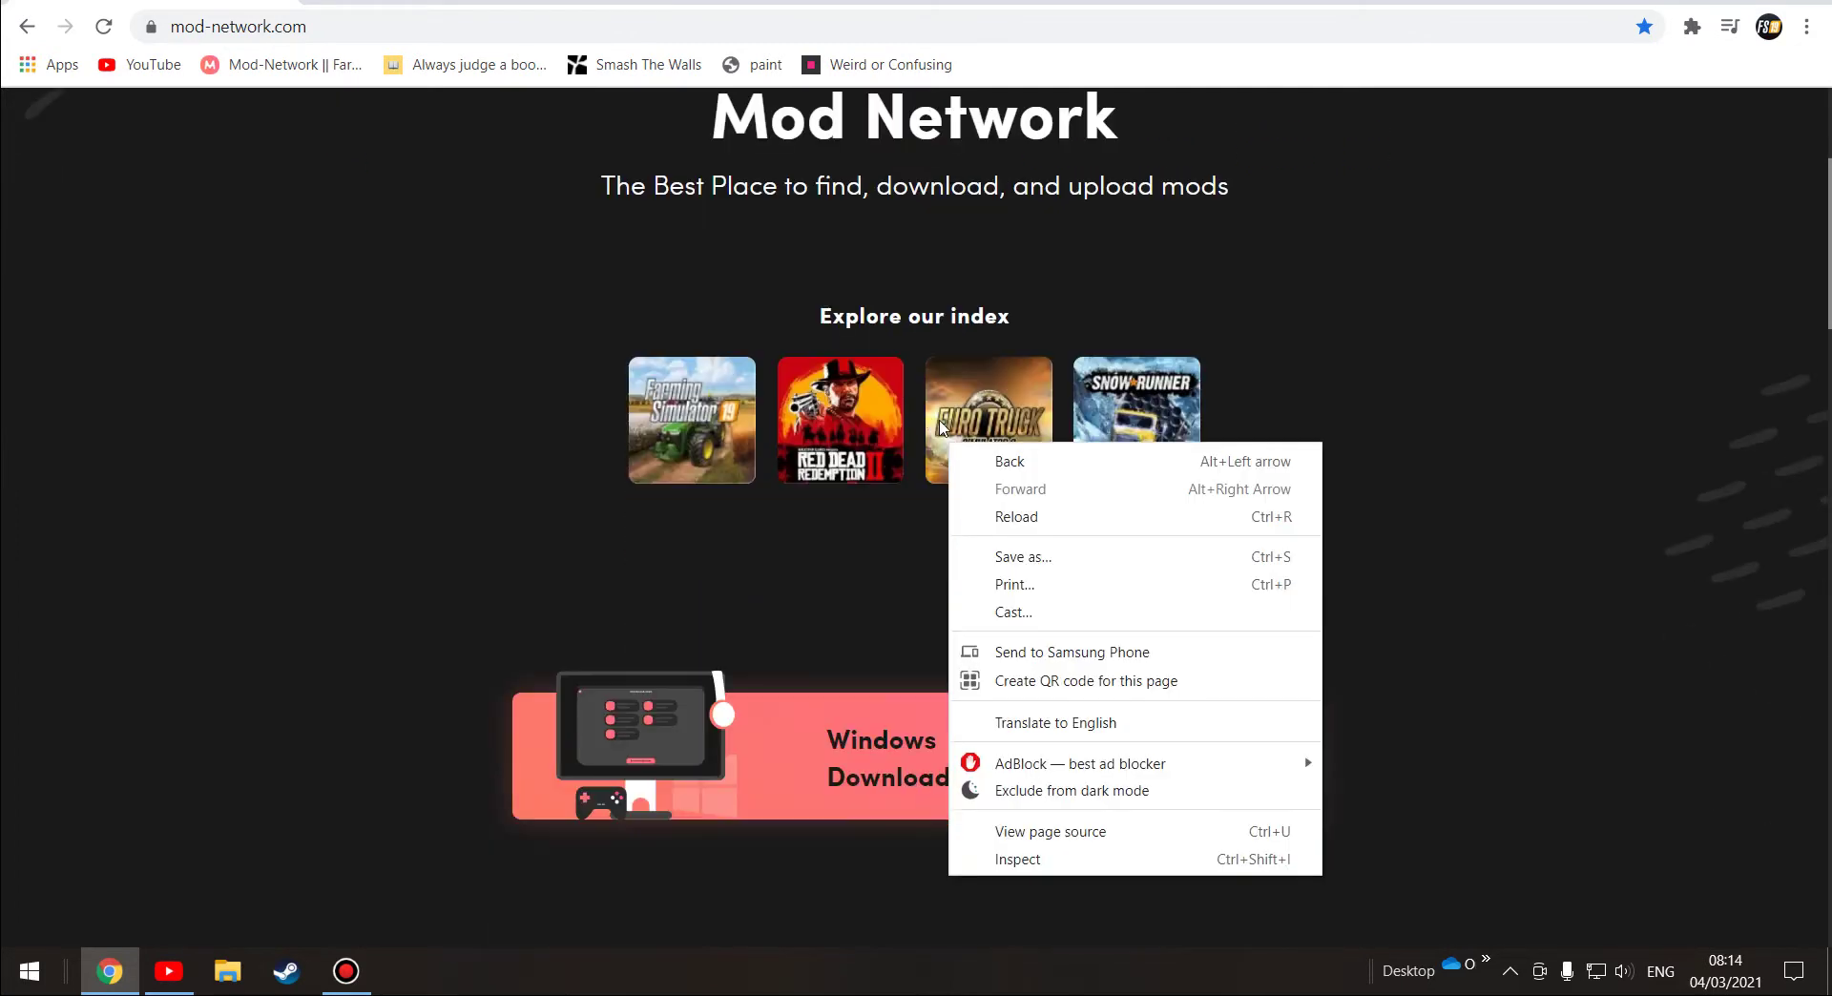
left_click(349, 375)
scroll(1205, 411, "down", 6)
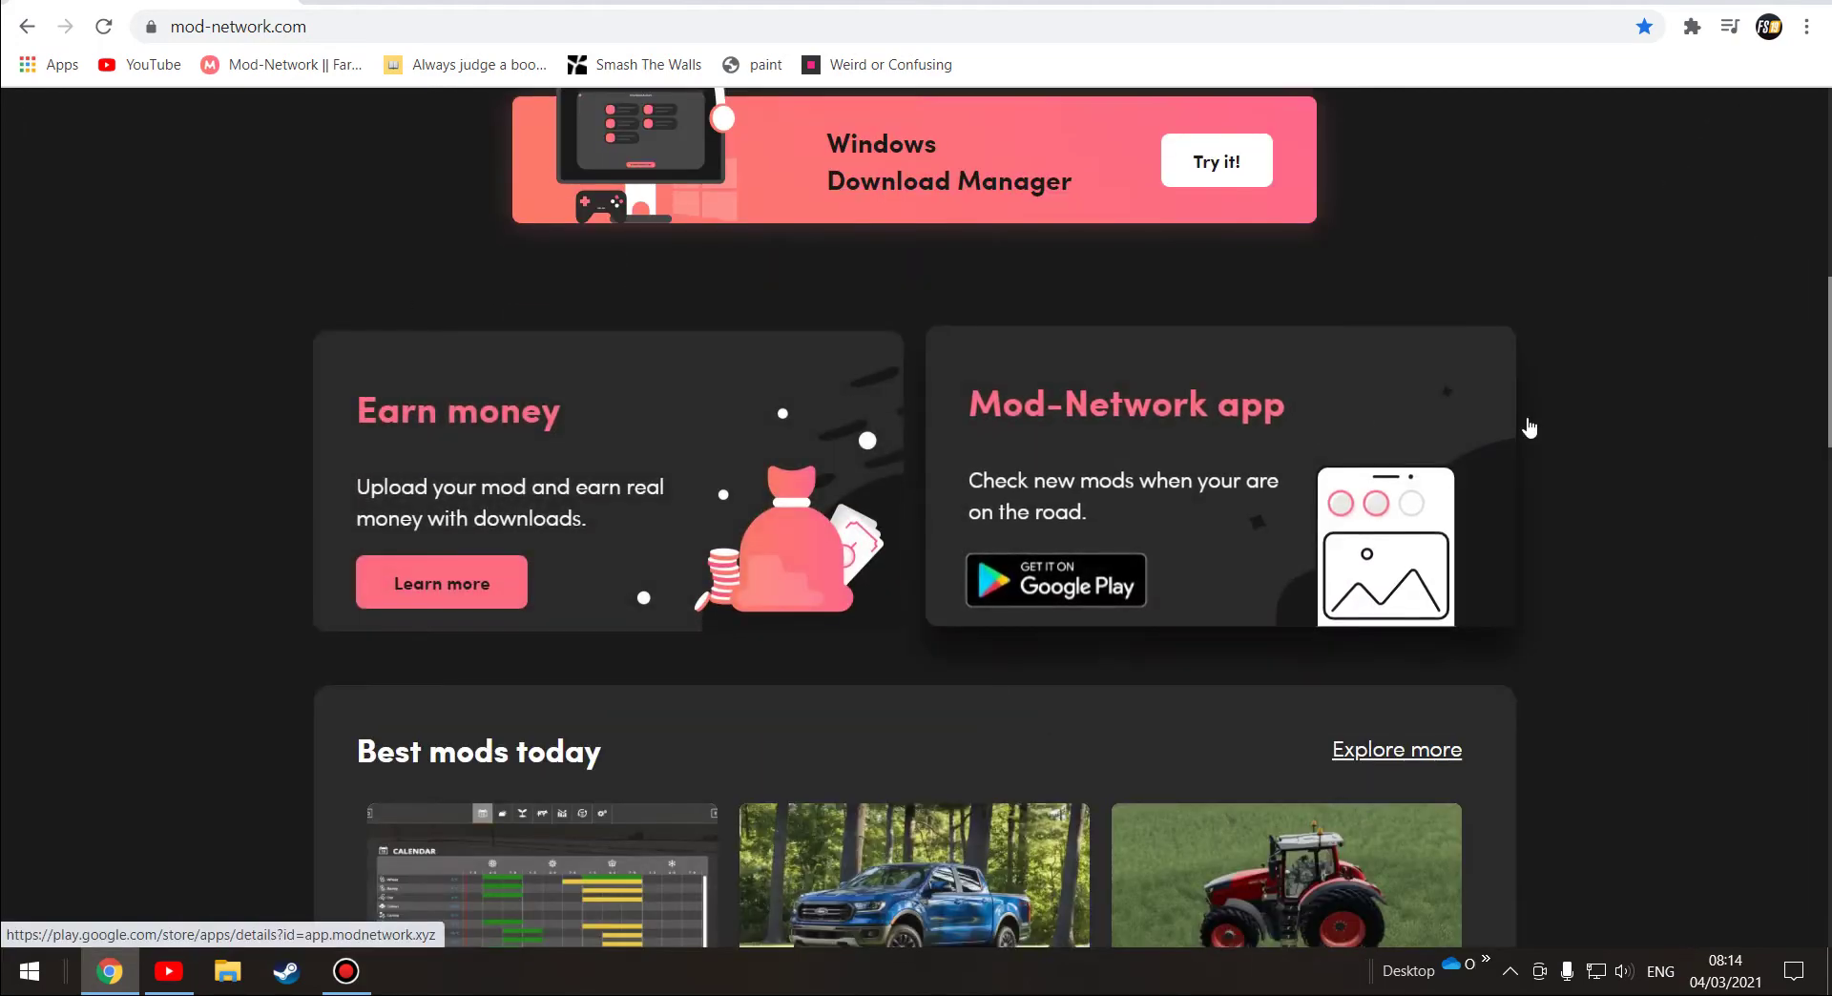
scroll(1301, 376, "down", 4)
scroll(701, 471, "down", 15)
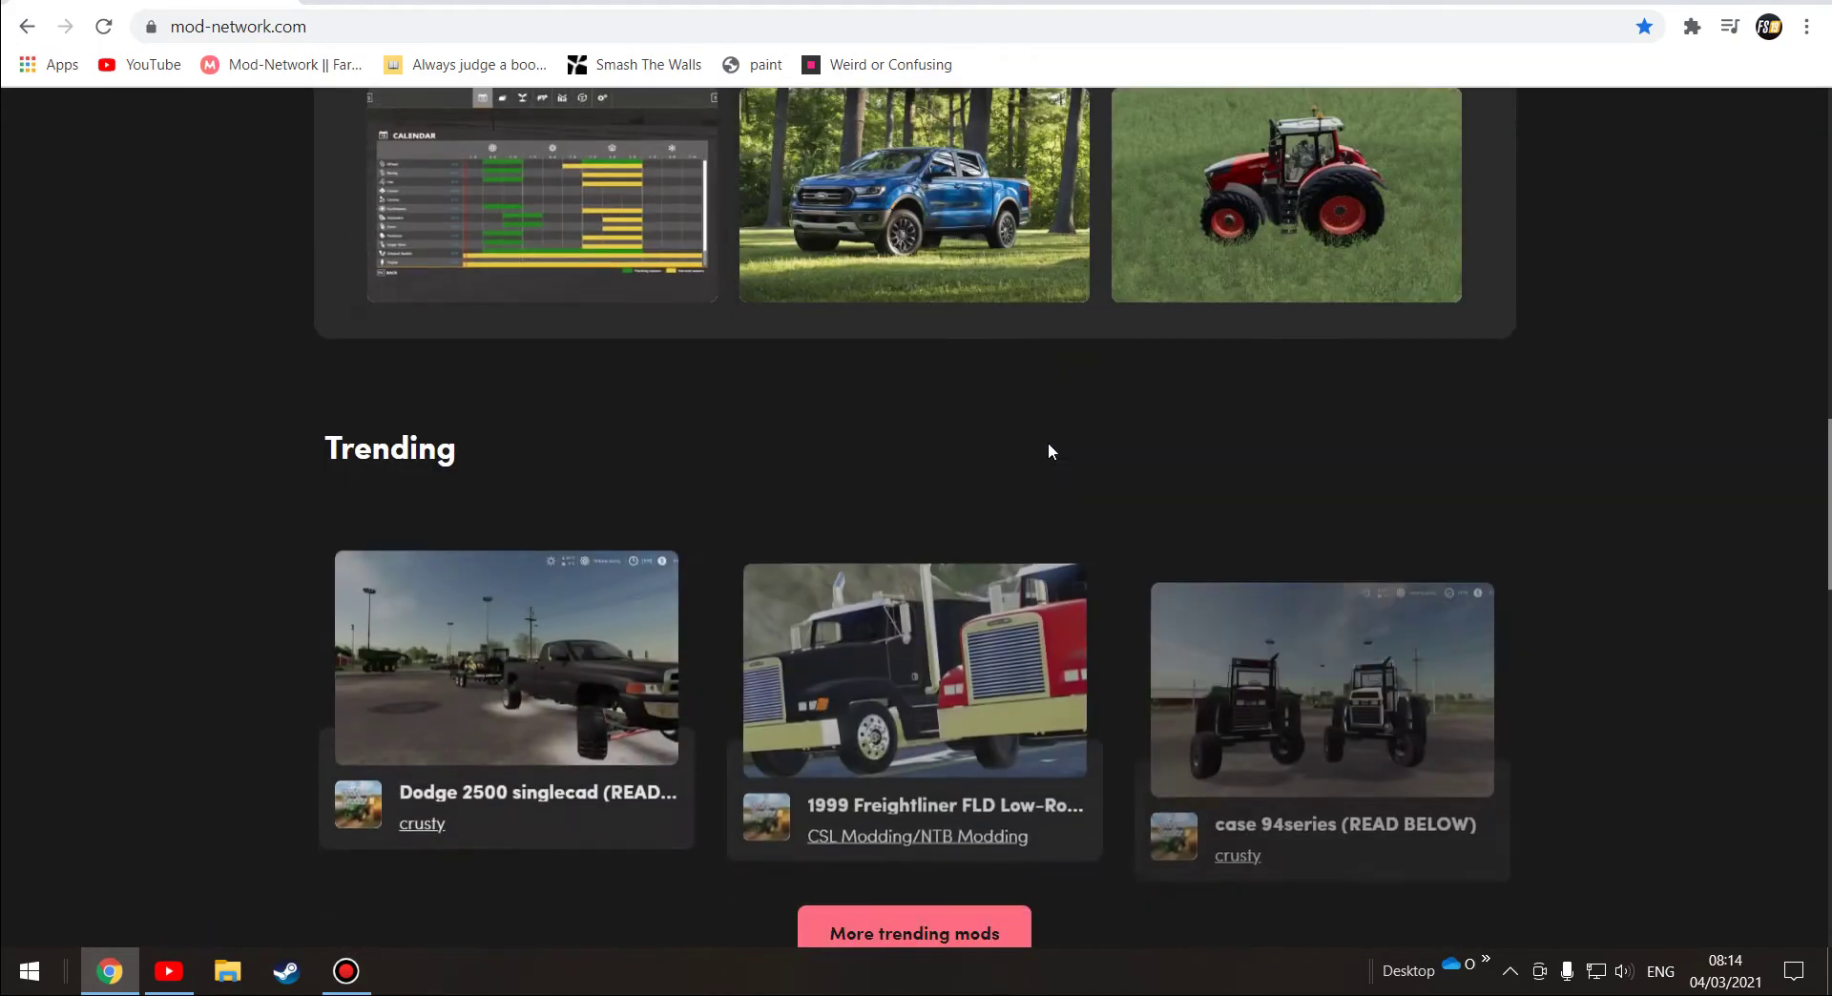
scroll(1260, 546, "down", 6)
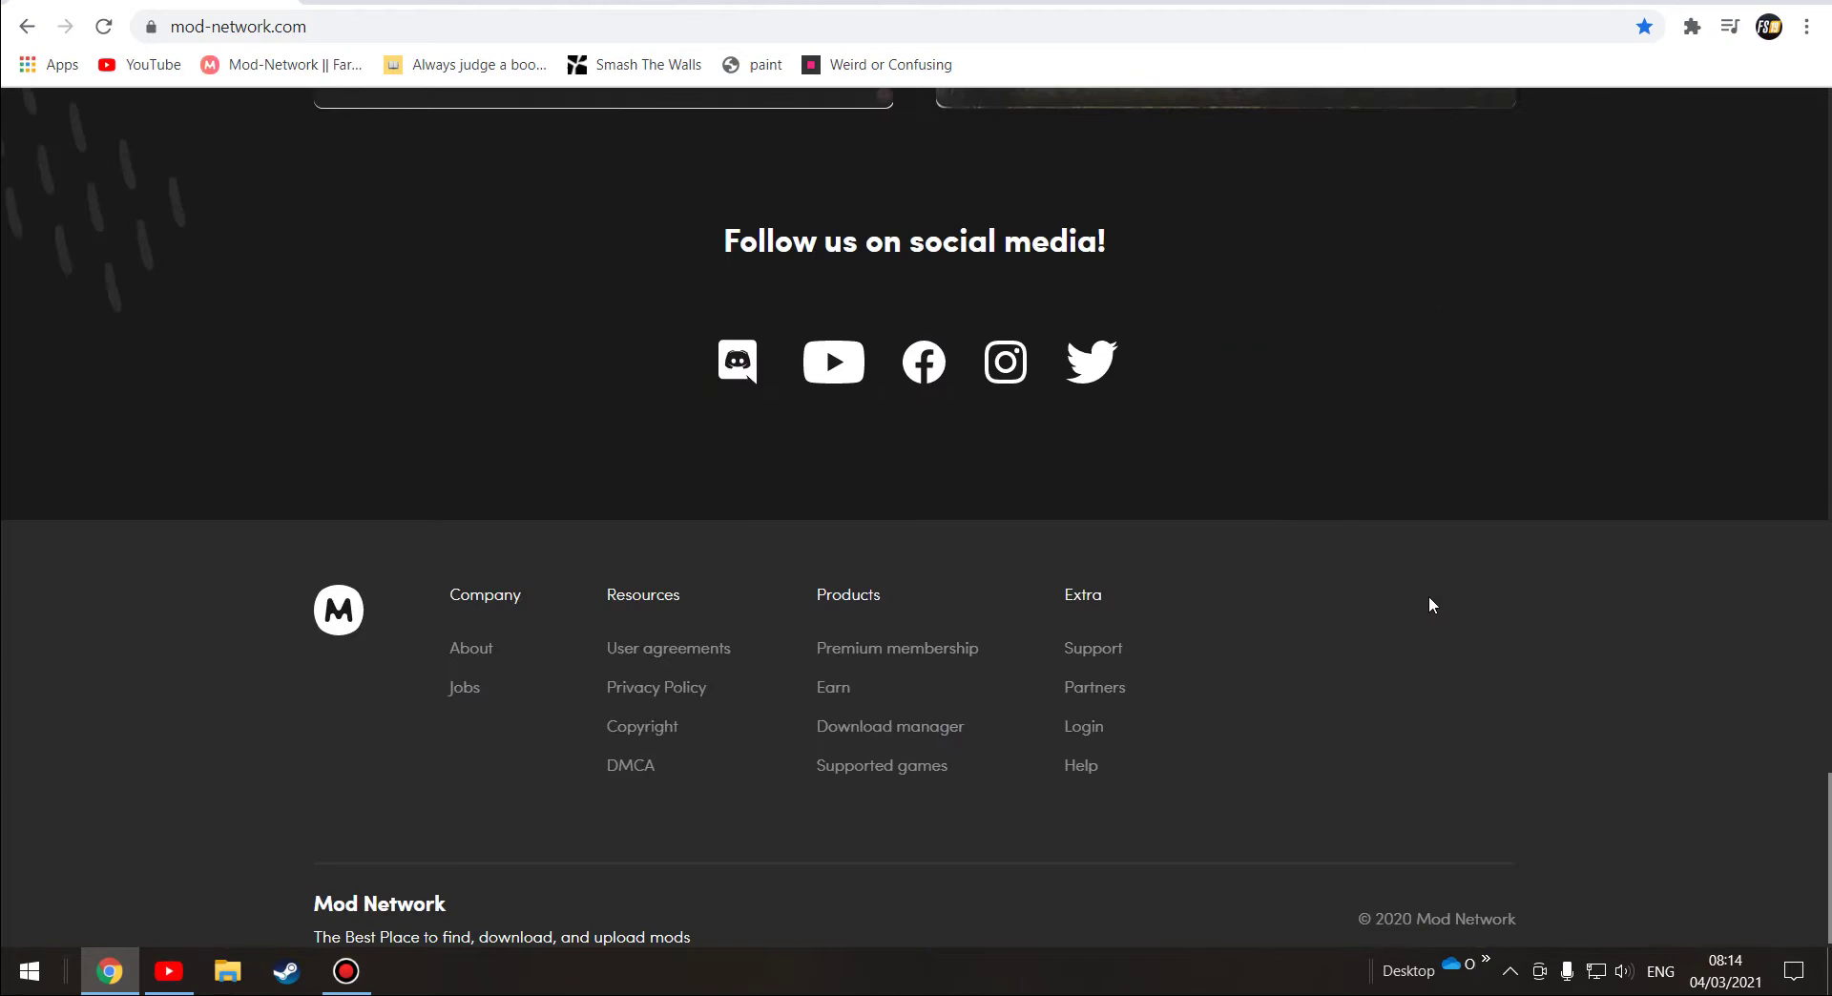
Step: Read the blog post "Farming Simulator 19 mods showcase - 2005 Ford F-150" and return to the home page
scroll(1363, 598, "up", 5)
left_click(1155, 369)
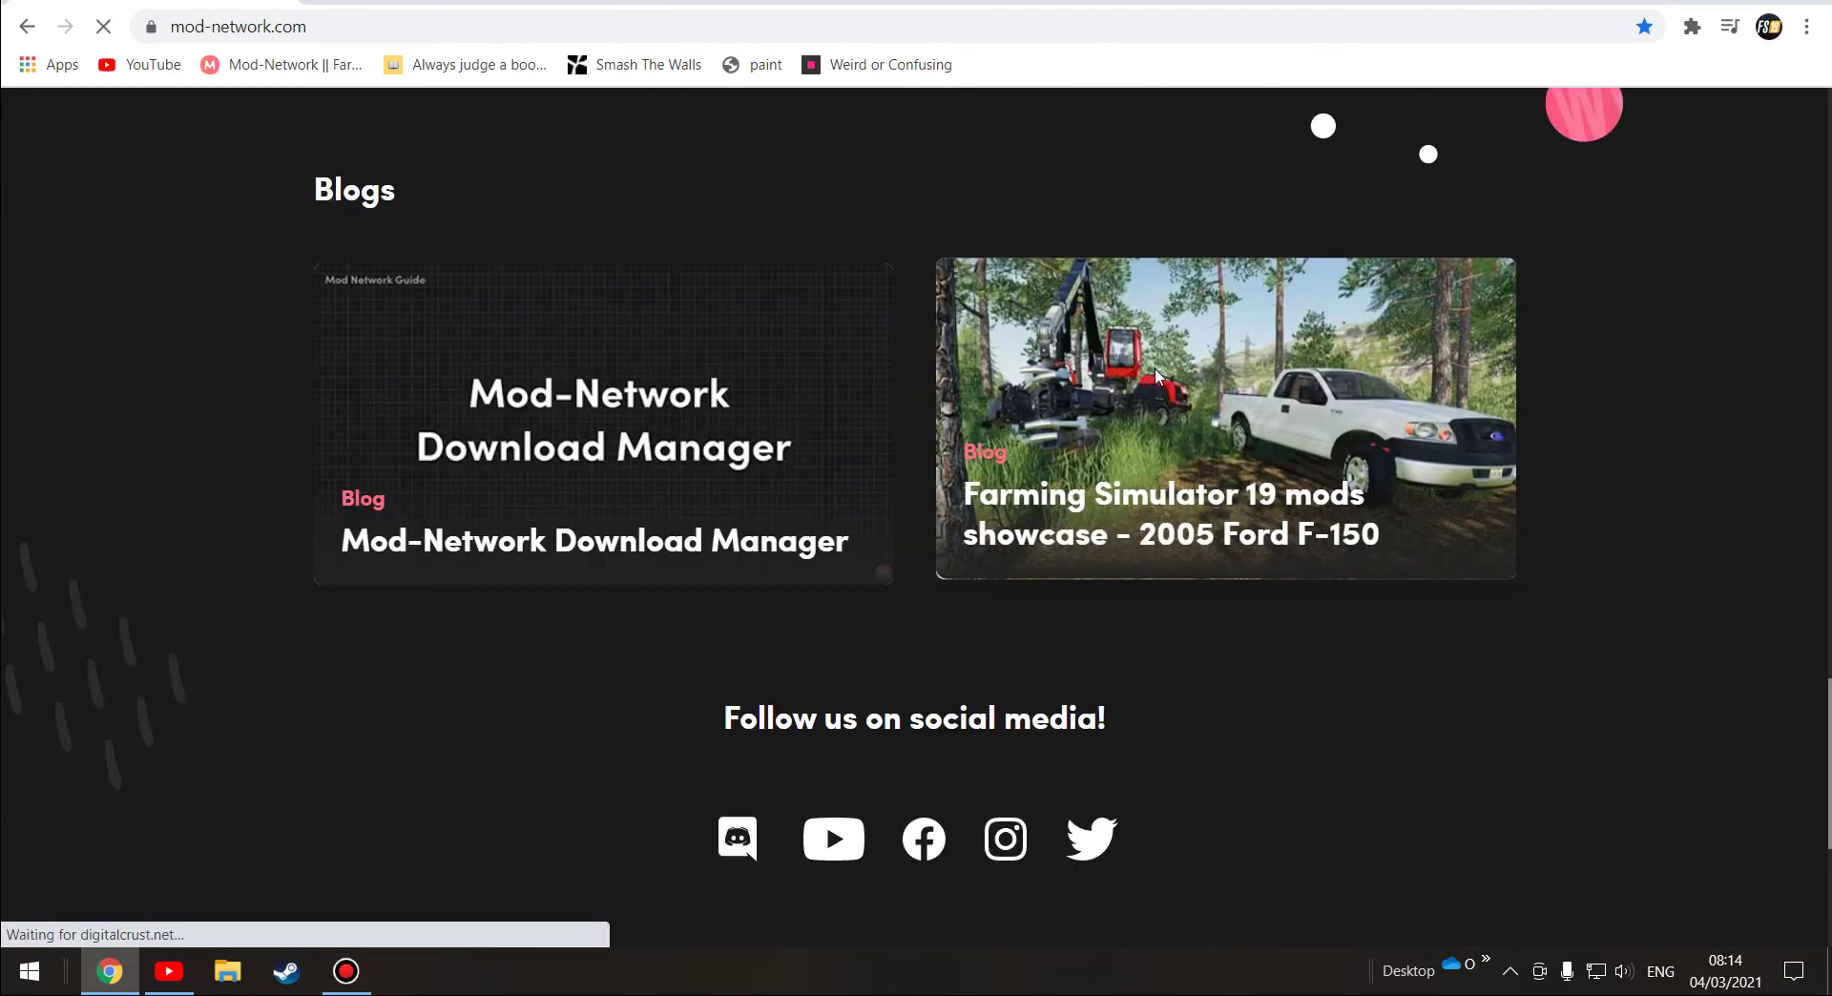
scroll(1138, 387, "down", 15)
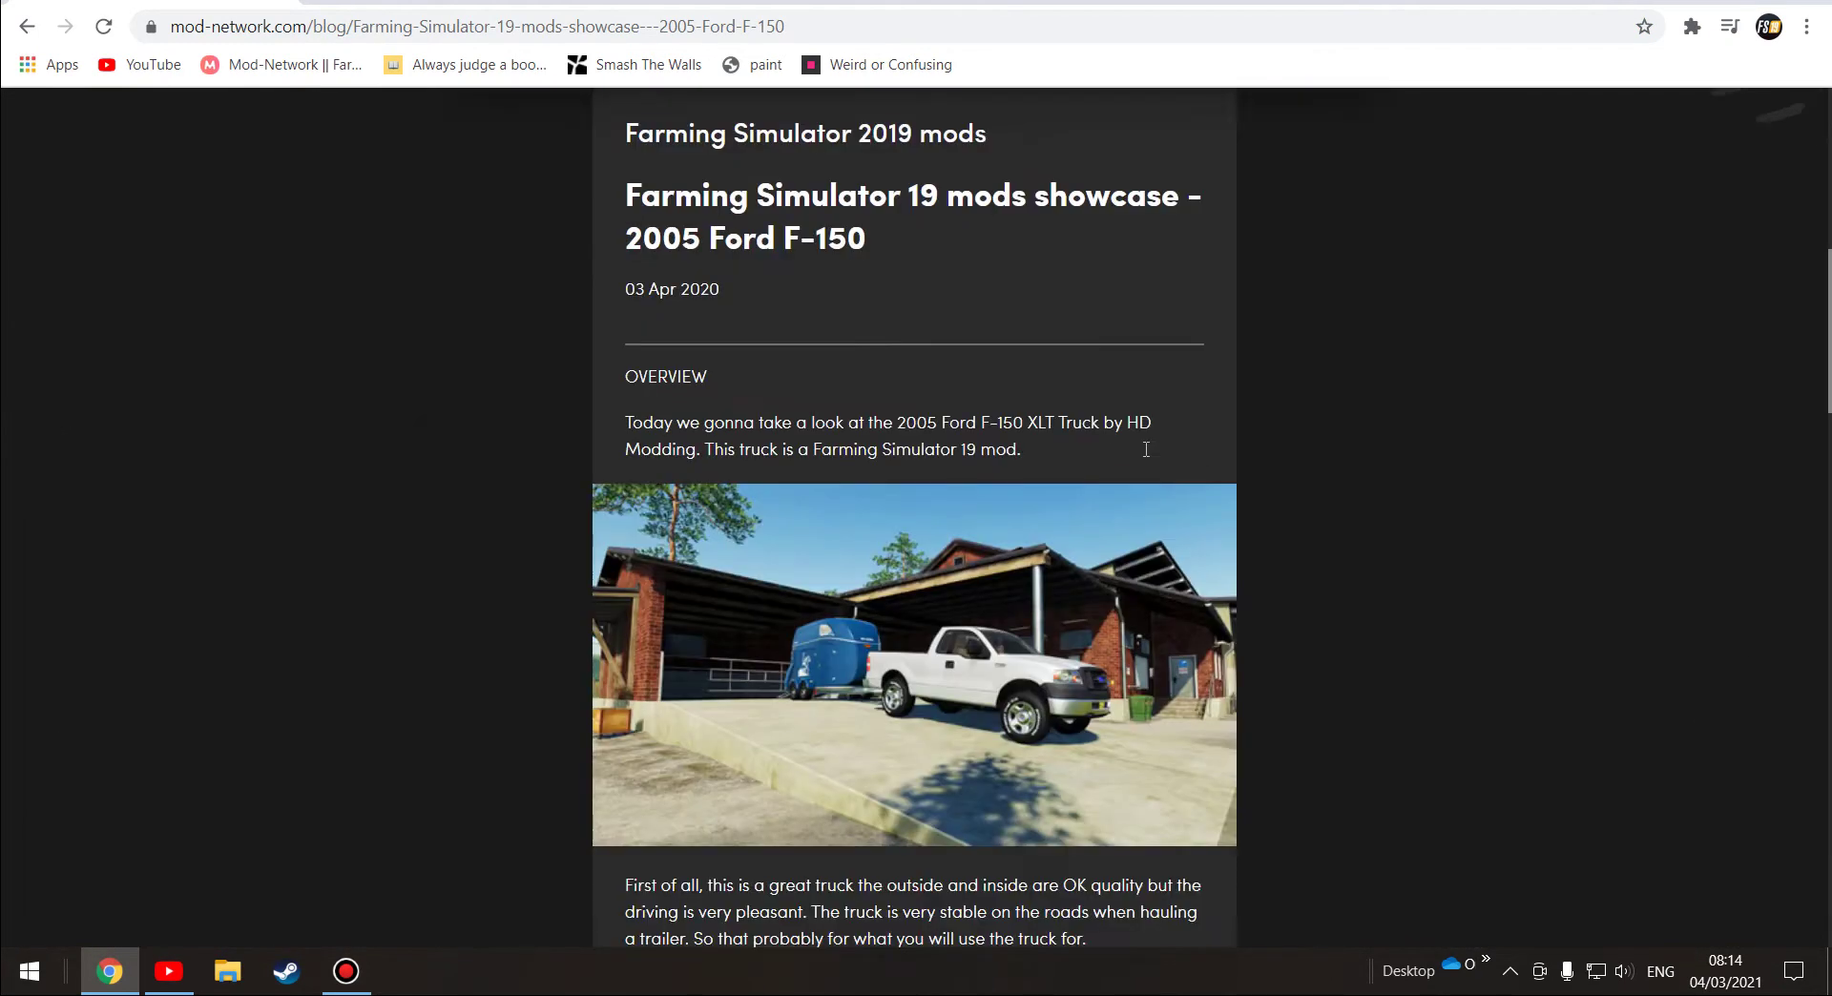
scroll(1067, 518, "down", 15)
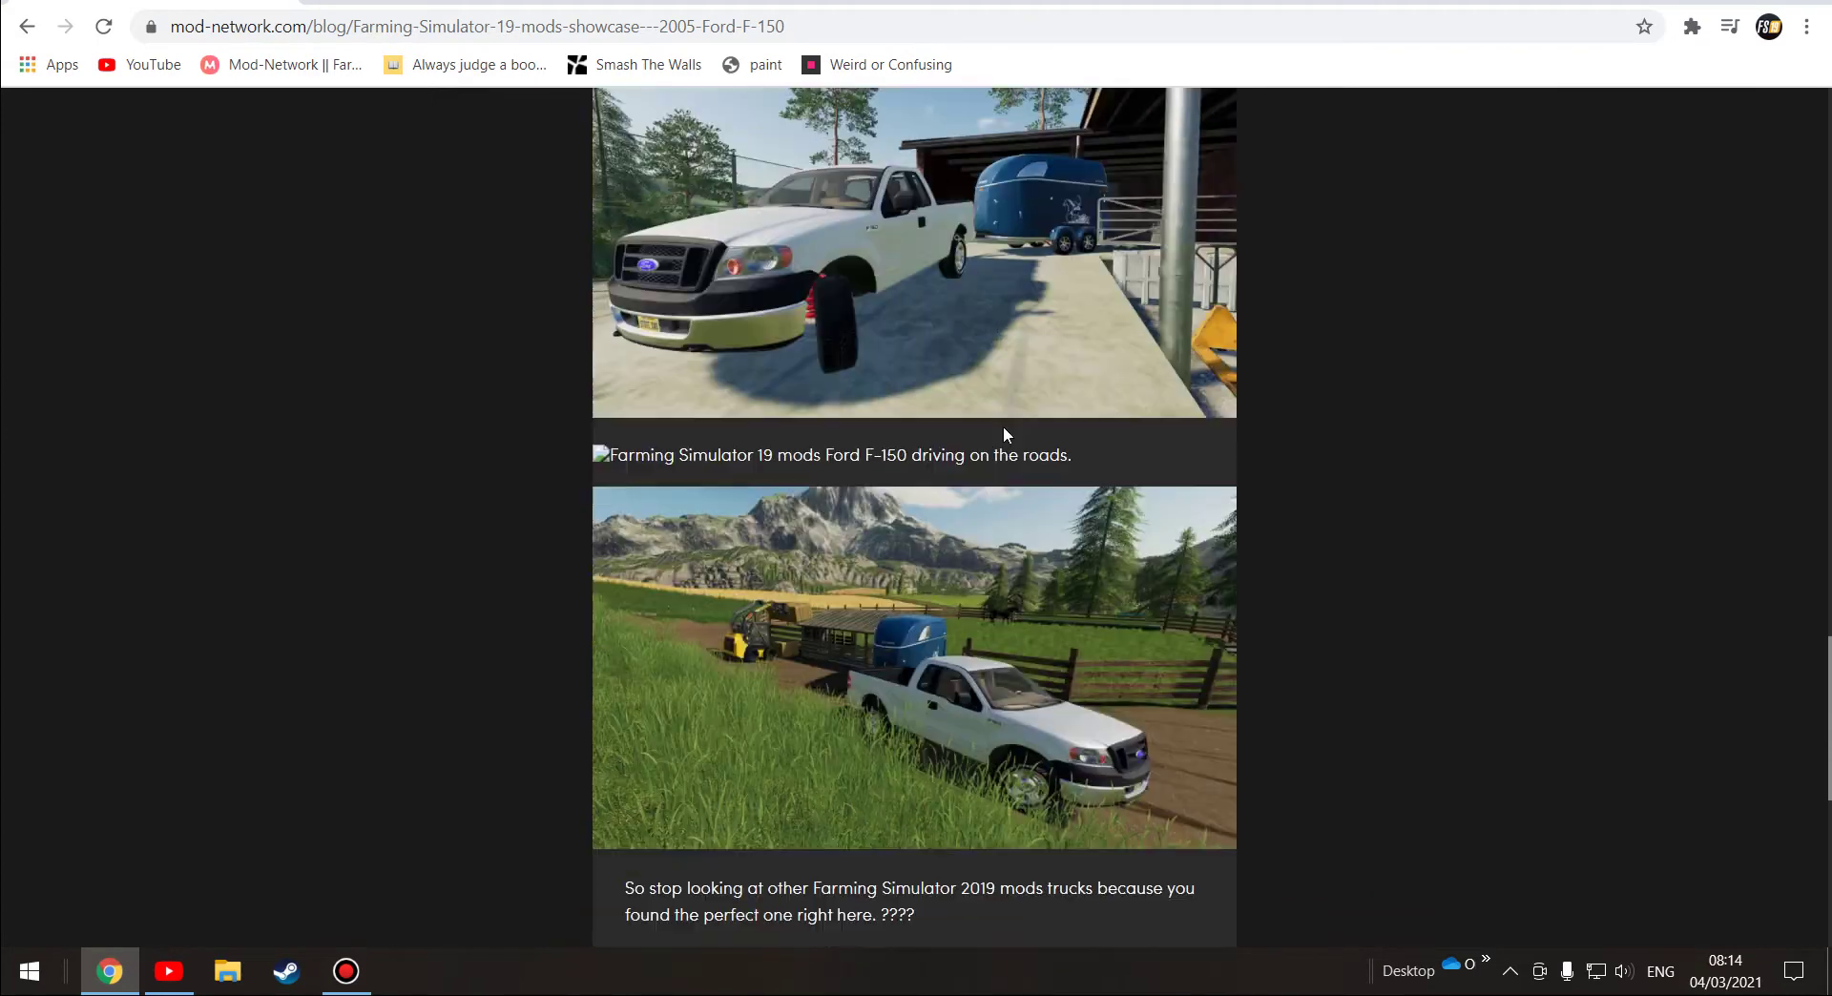
key("alt+Left")
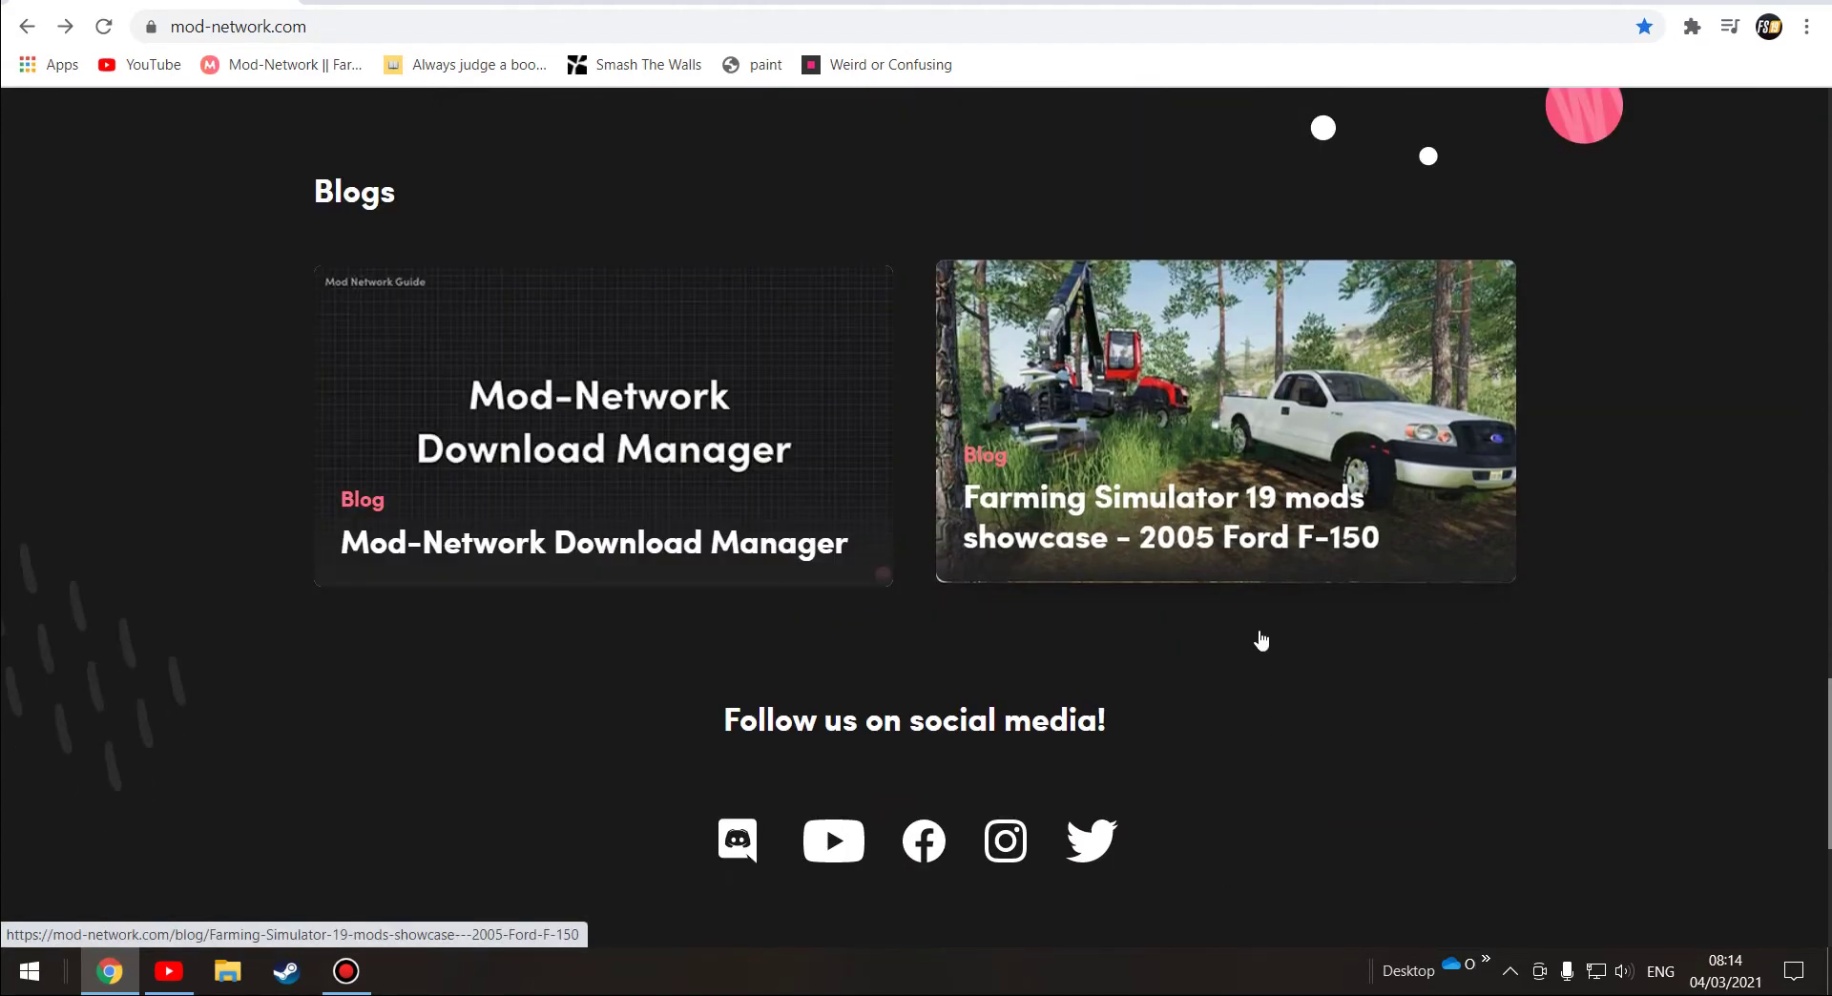
Step: Open the Farming Simulator 19 mods listing from the home page's games index
scroll(665, 494, "up", 6)
scroll(665, 495, "up", 9)
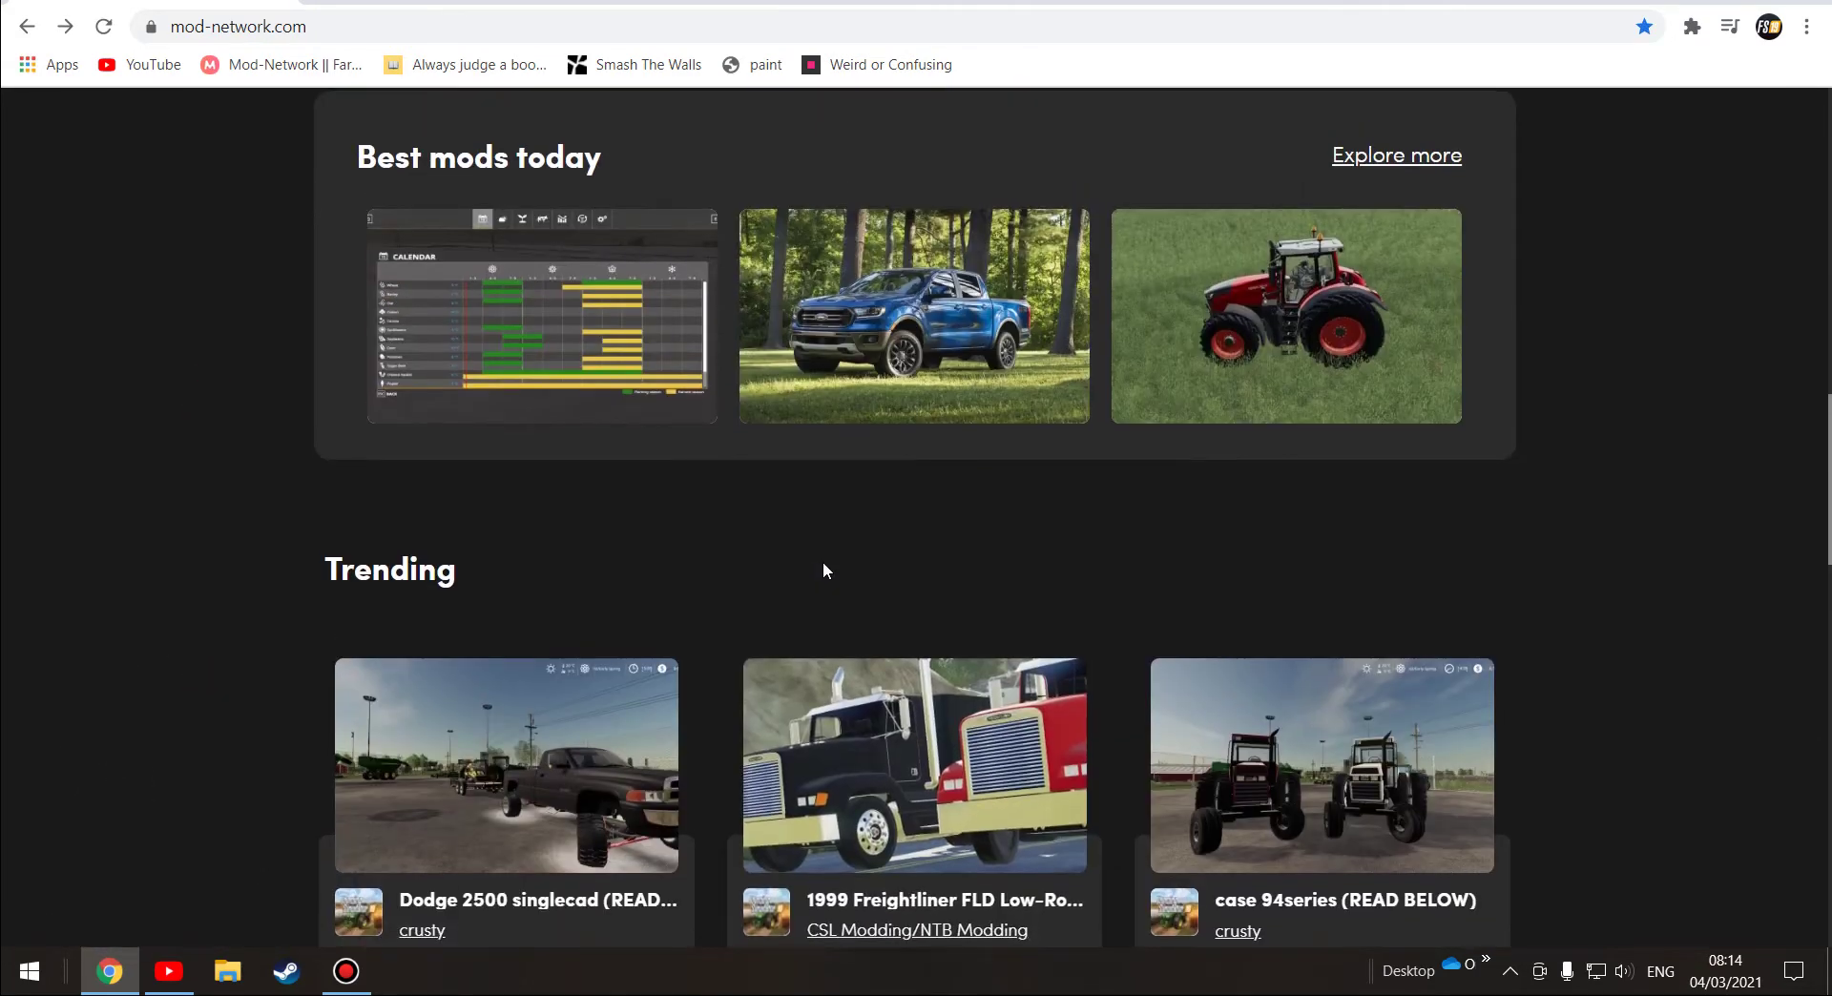
scroll(819, 563, "up", 1)
scroll(802, 467, "up", 4)
scroll(675, 716, "down", 6)
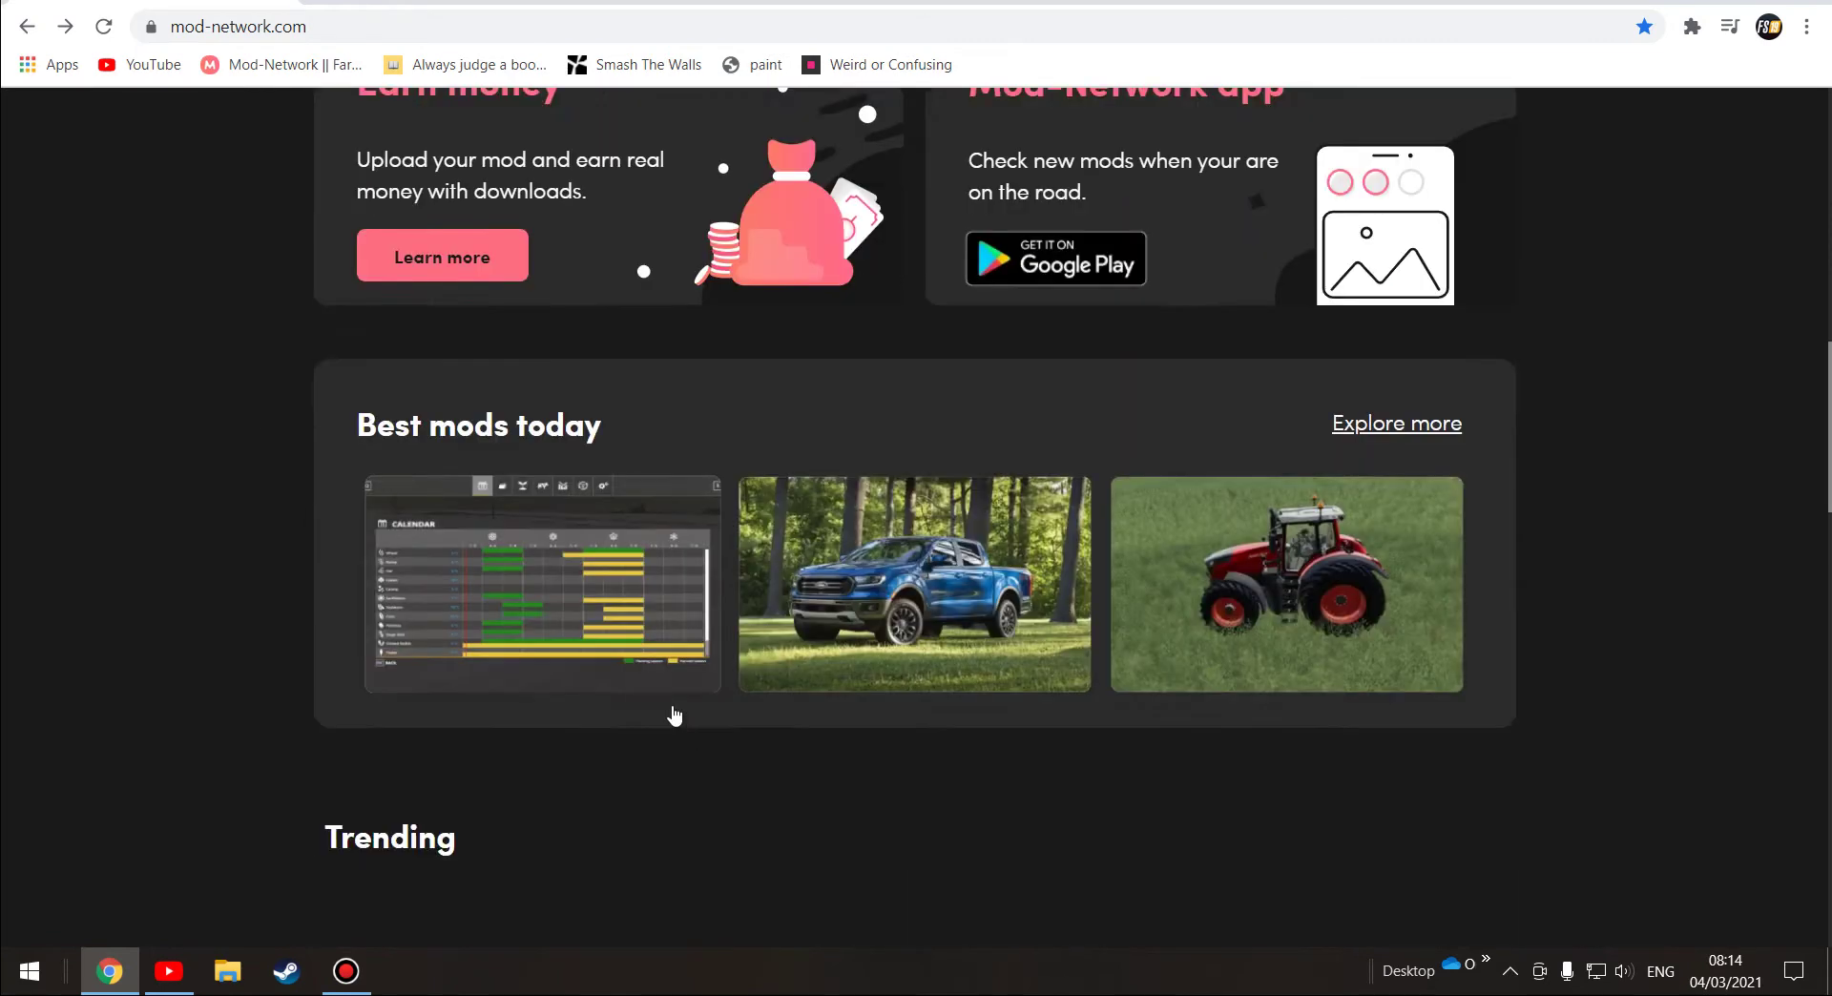
scroll(1078, 572, "up", 12)
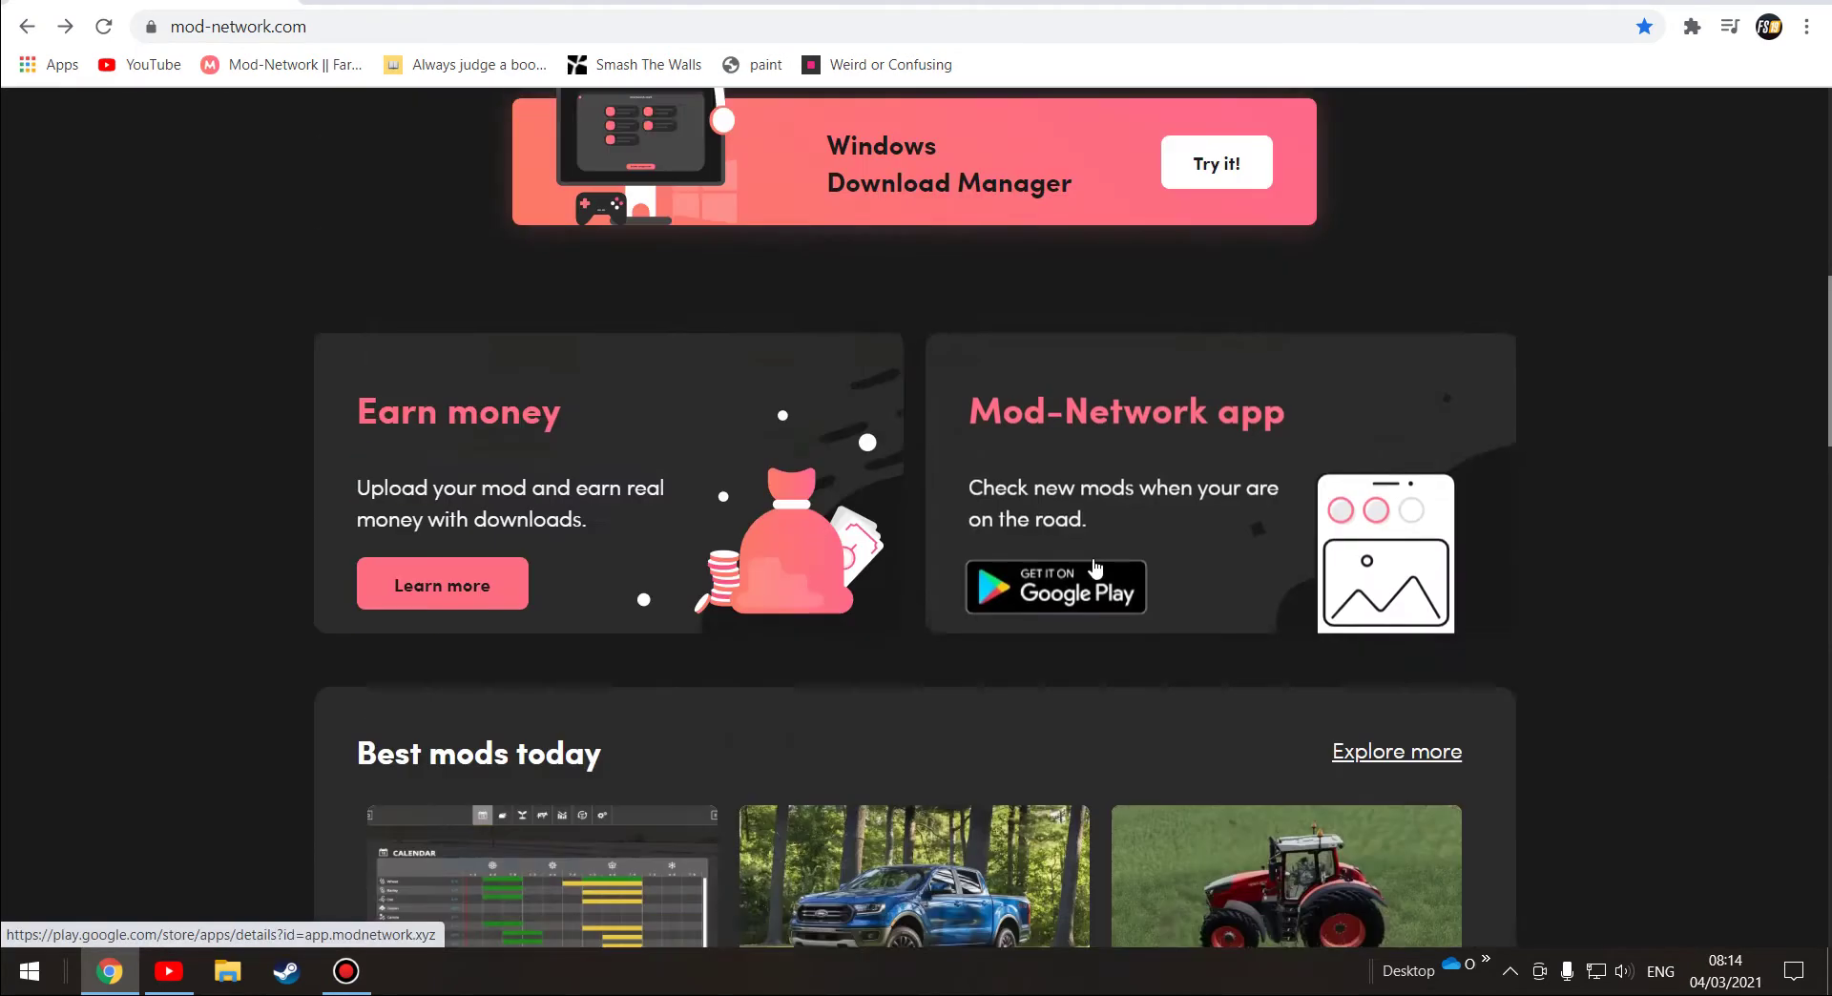
scroll(1074, 559, "up", 4)
left_click(674, 787)
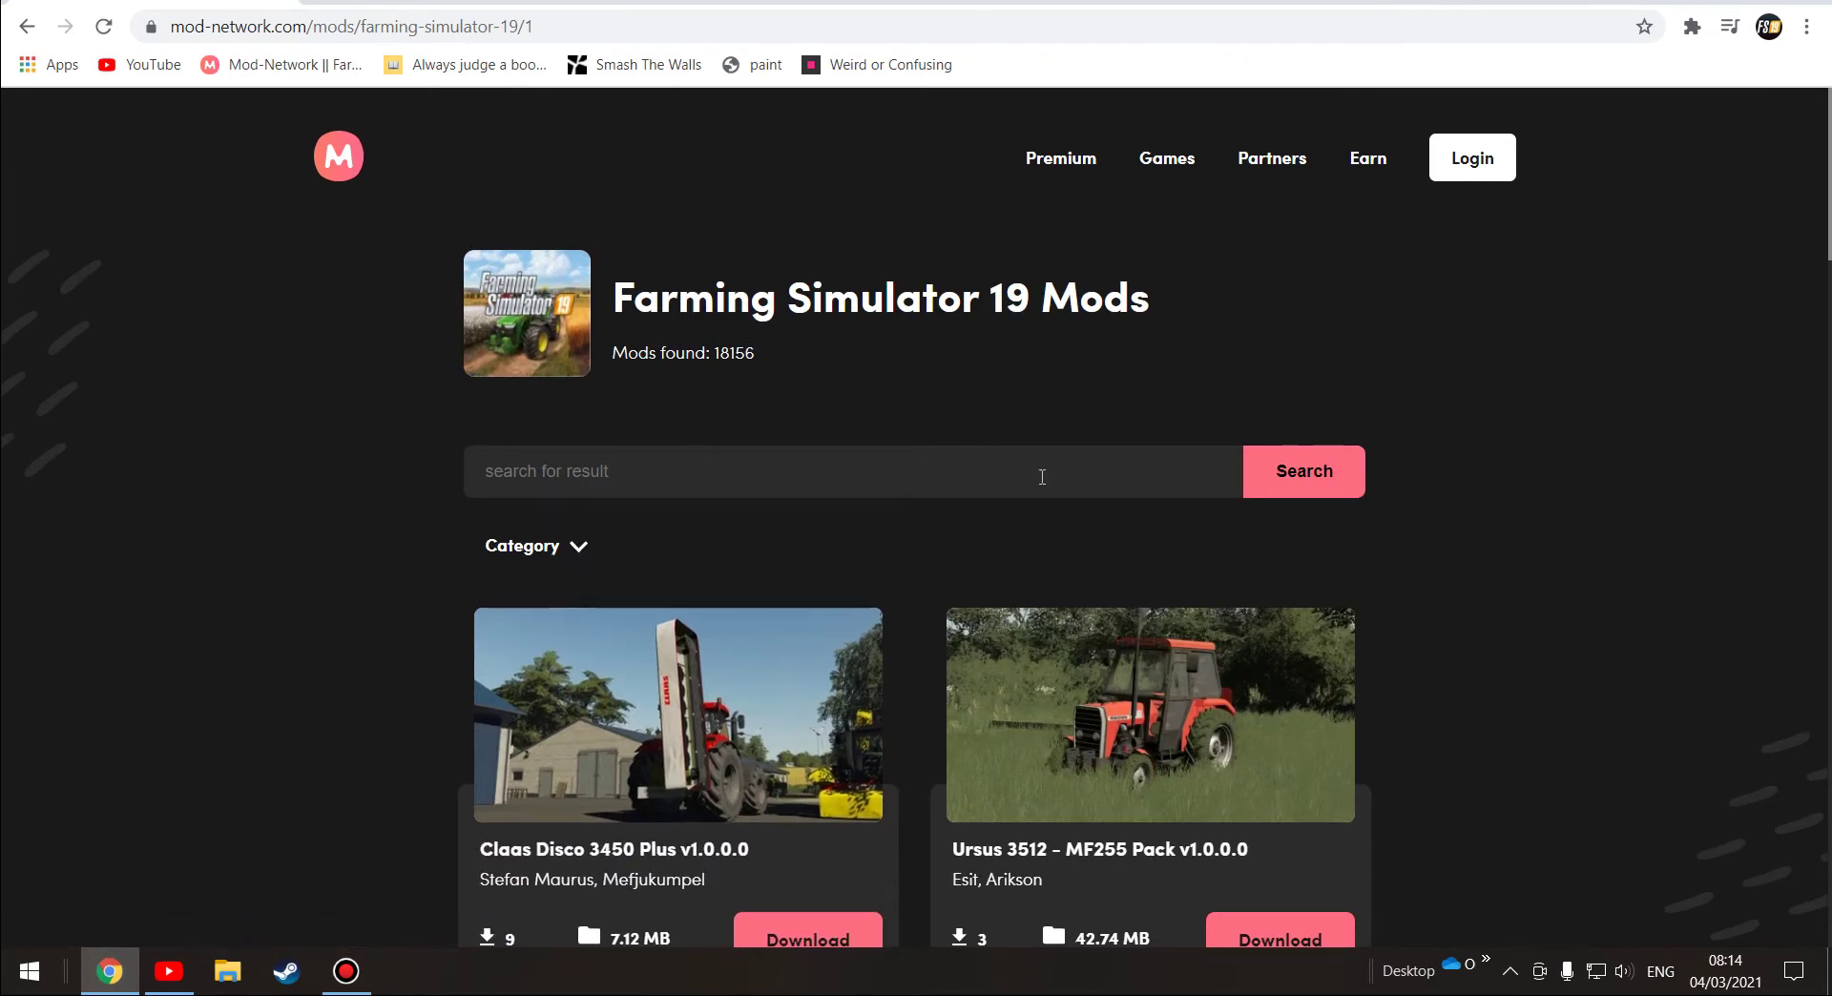
Step: Browse the first pages of Farming Simulator 19 mods and go on to page 4
scroll(1042, 477, "down", 6)
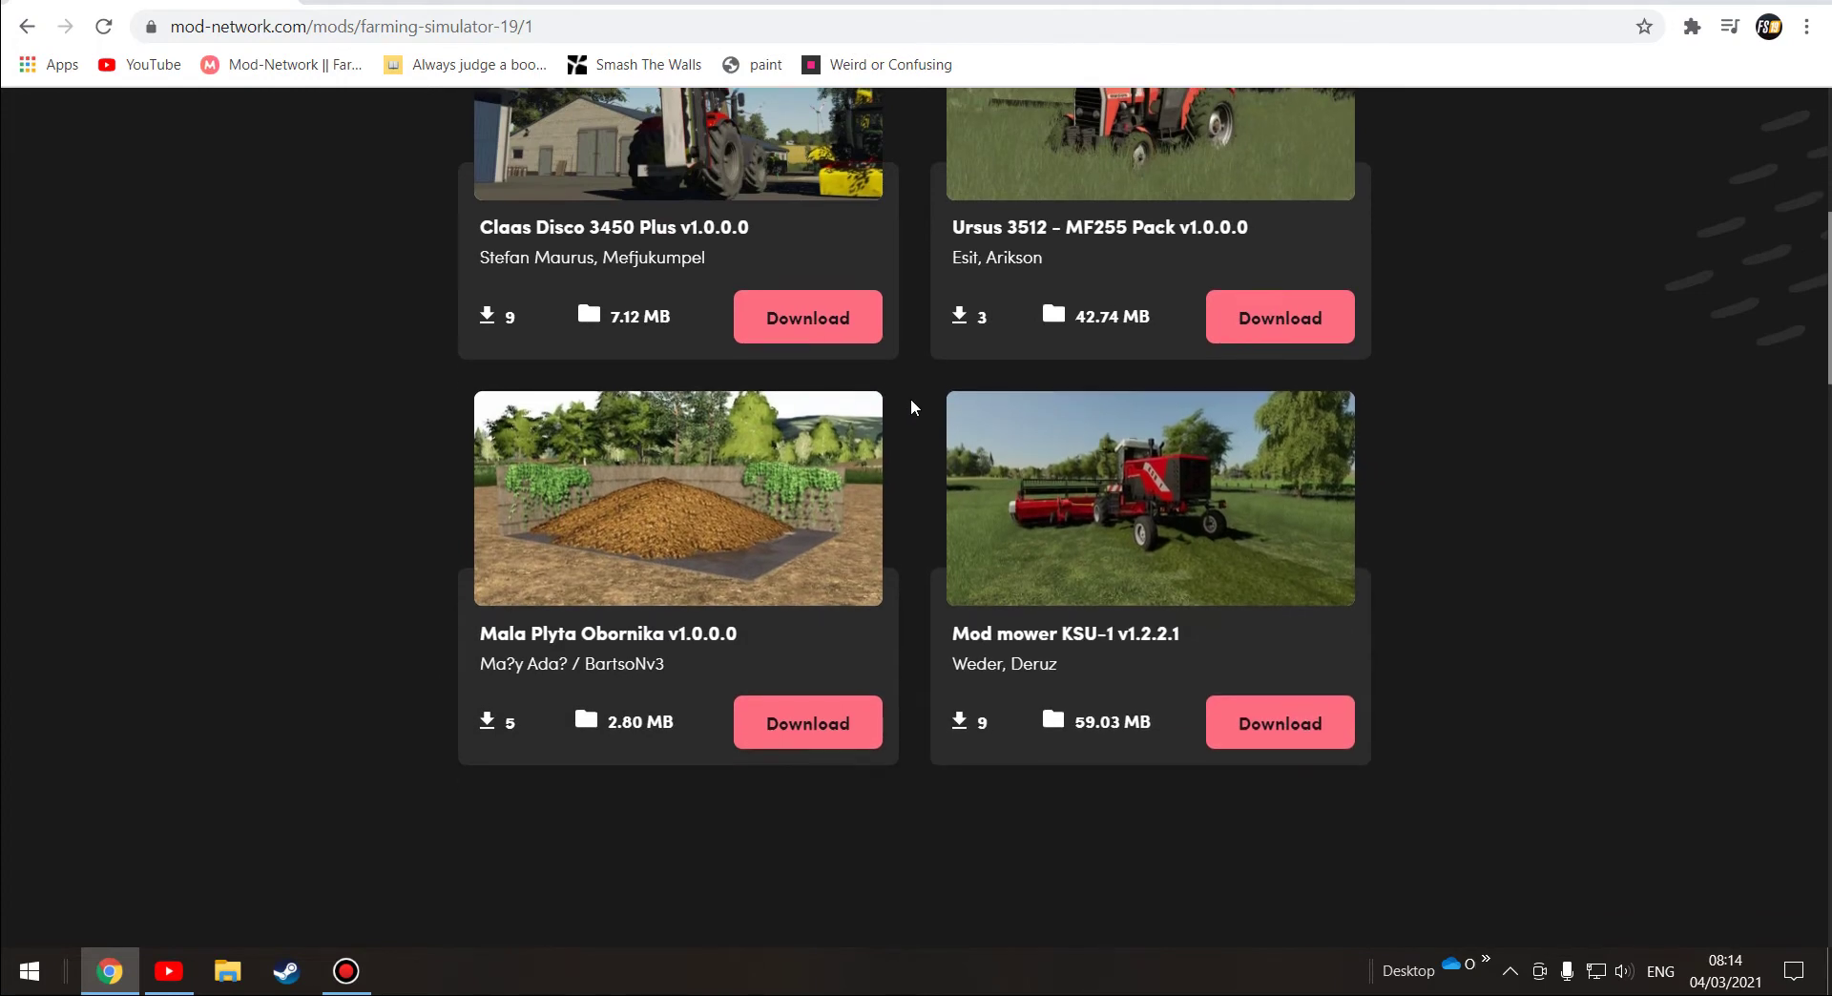
scroll(910, 397, "down", 15)
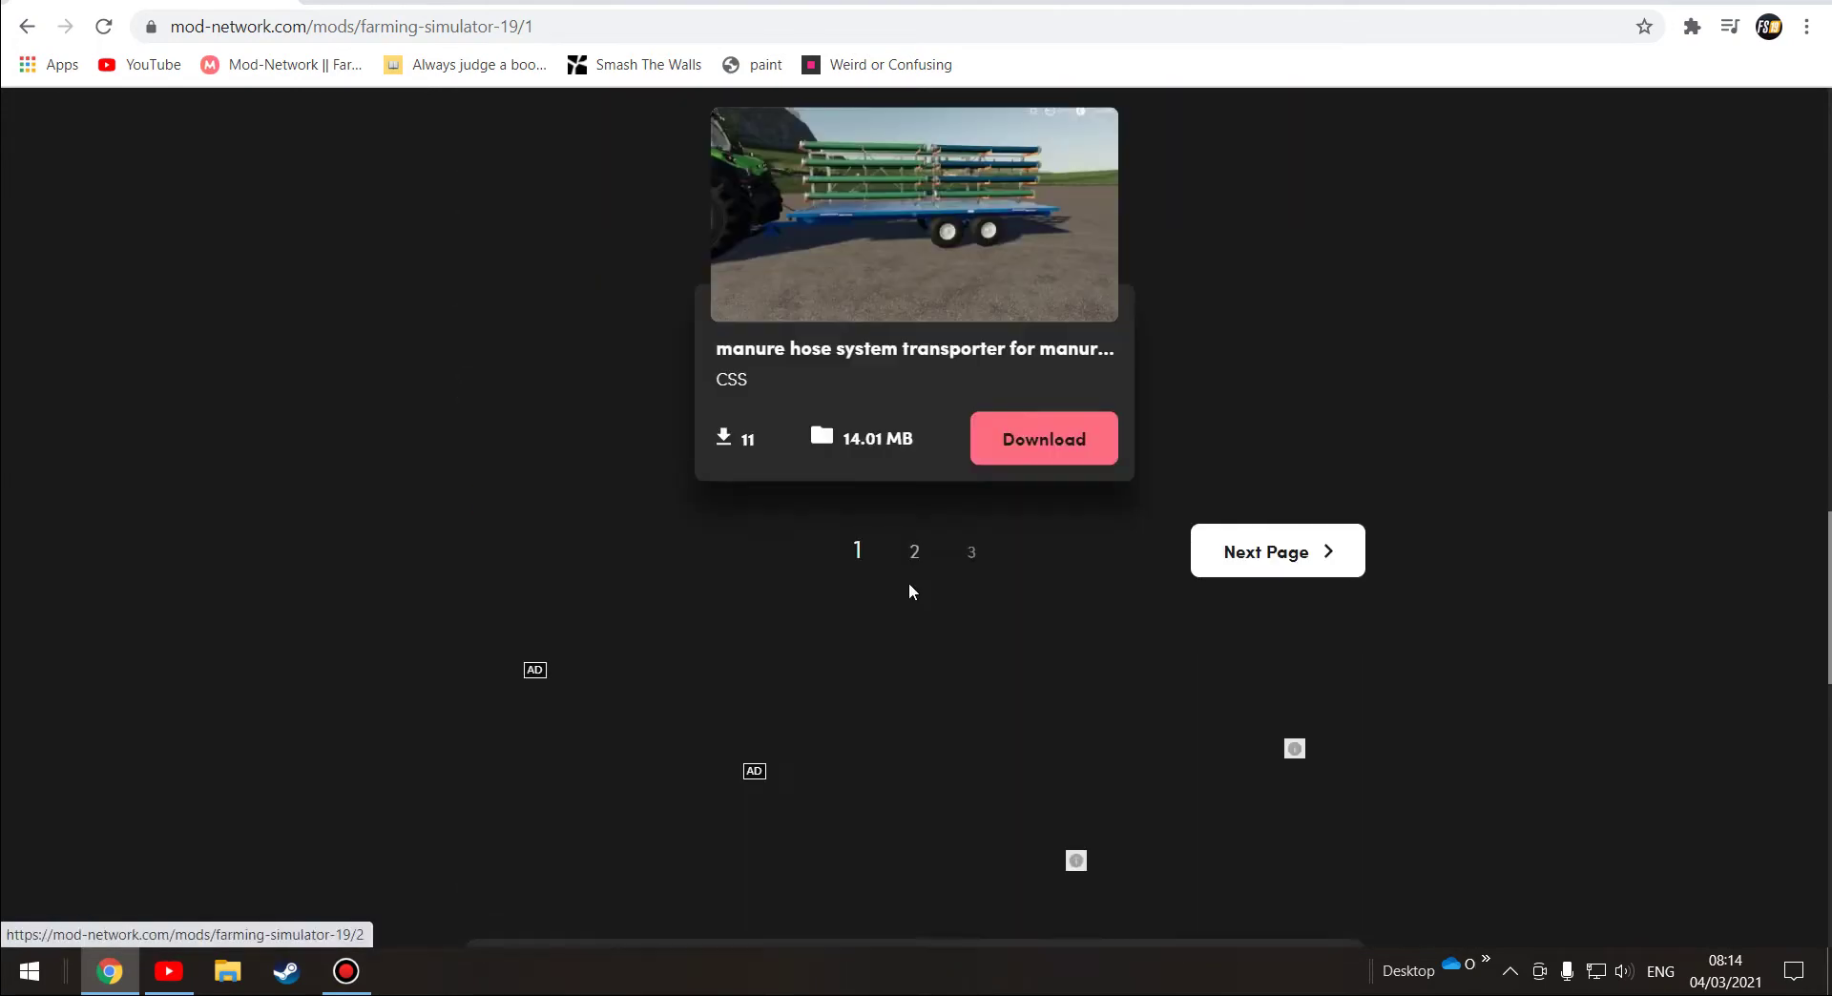
scroll(897, 553, "down", 6)
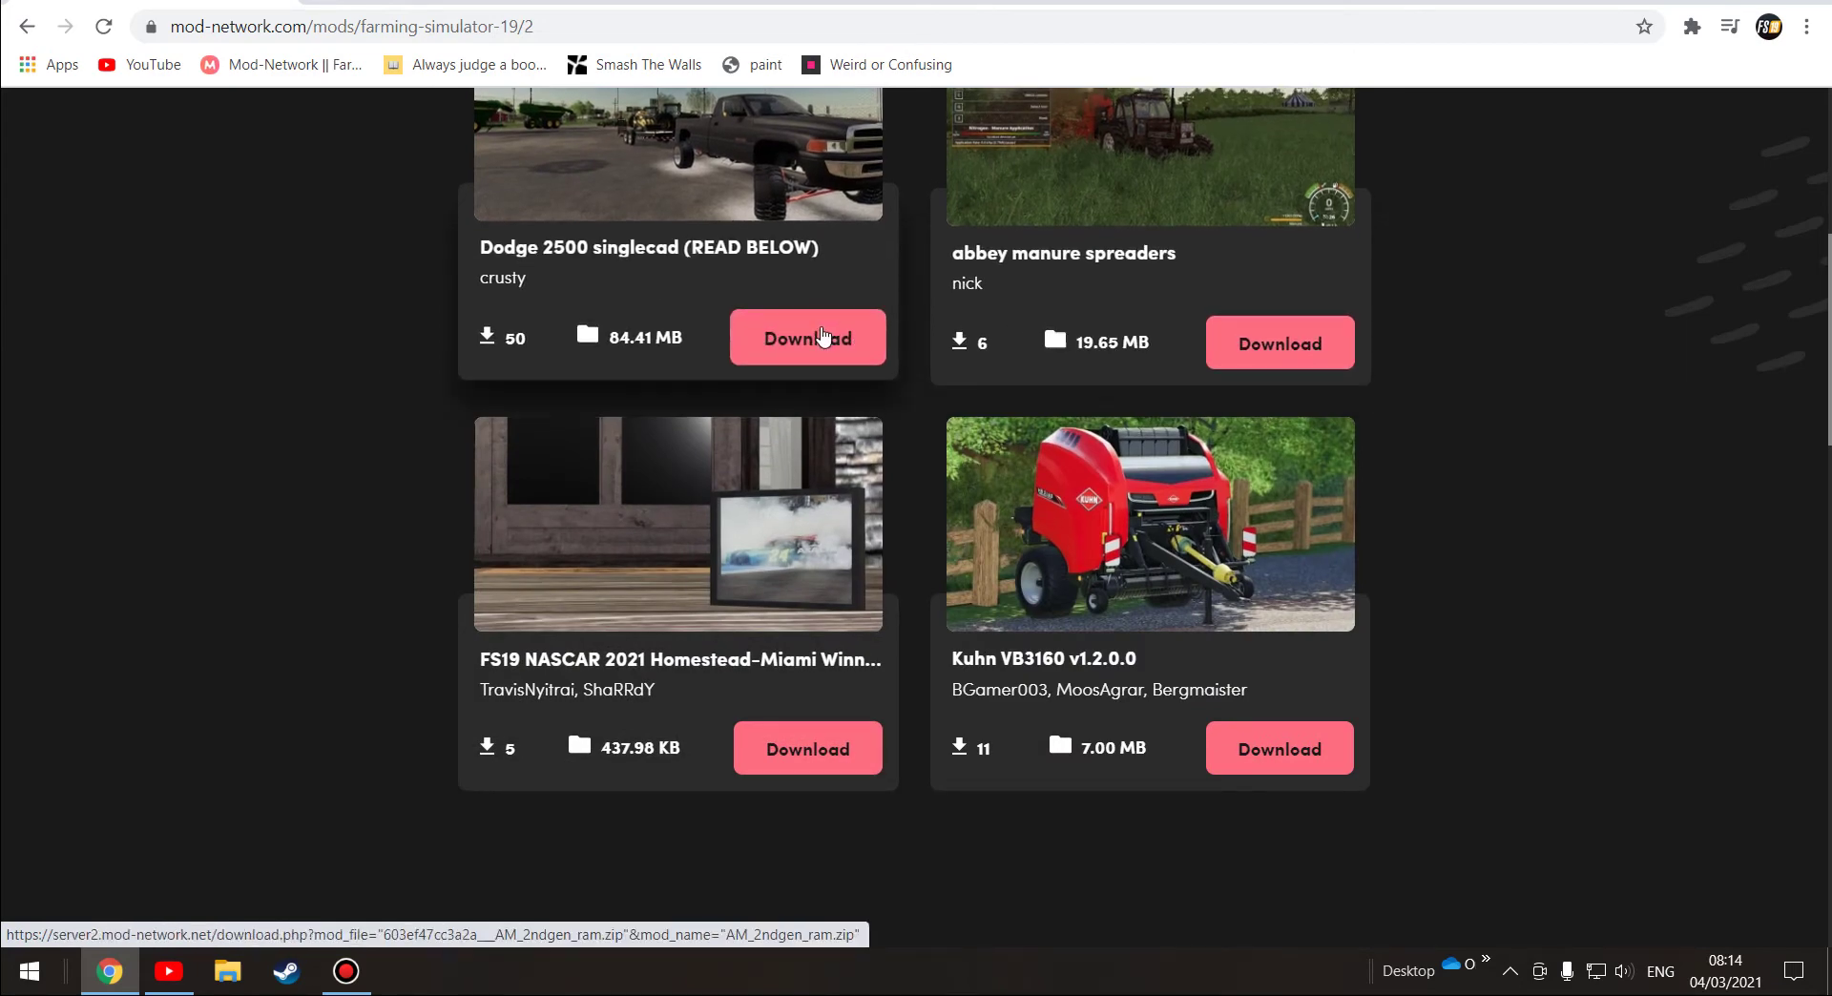
scroll(1083, 632, "down", 12)
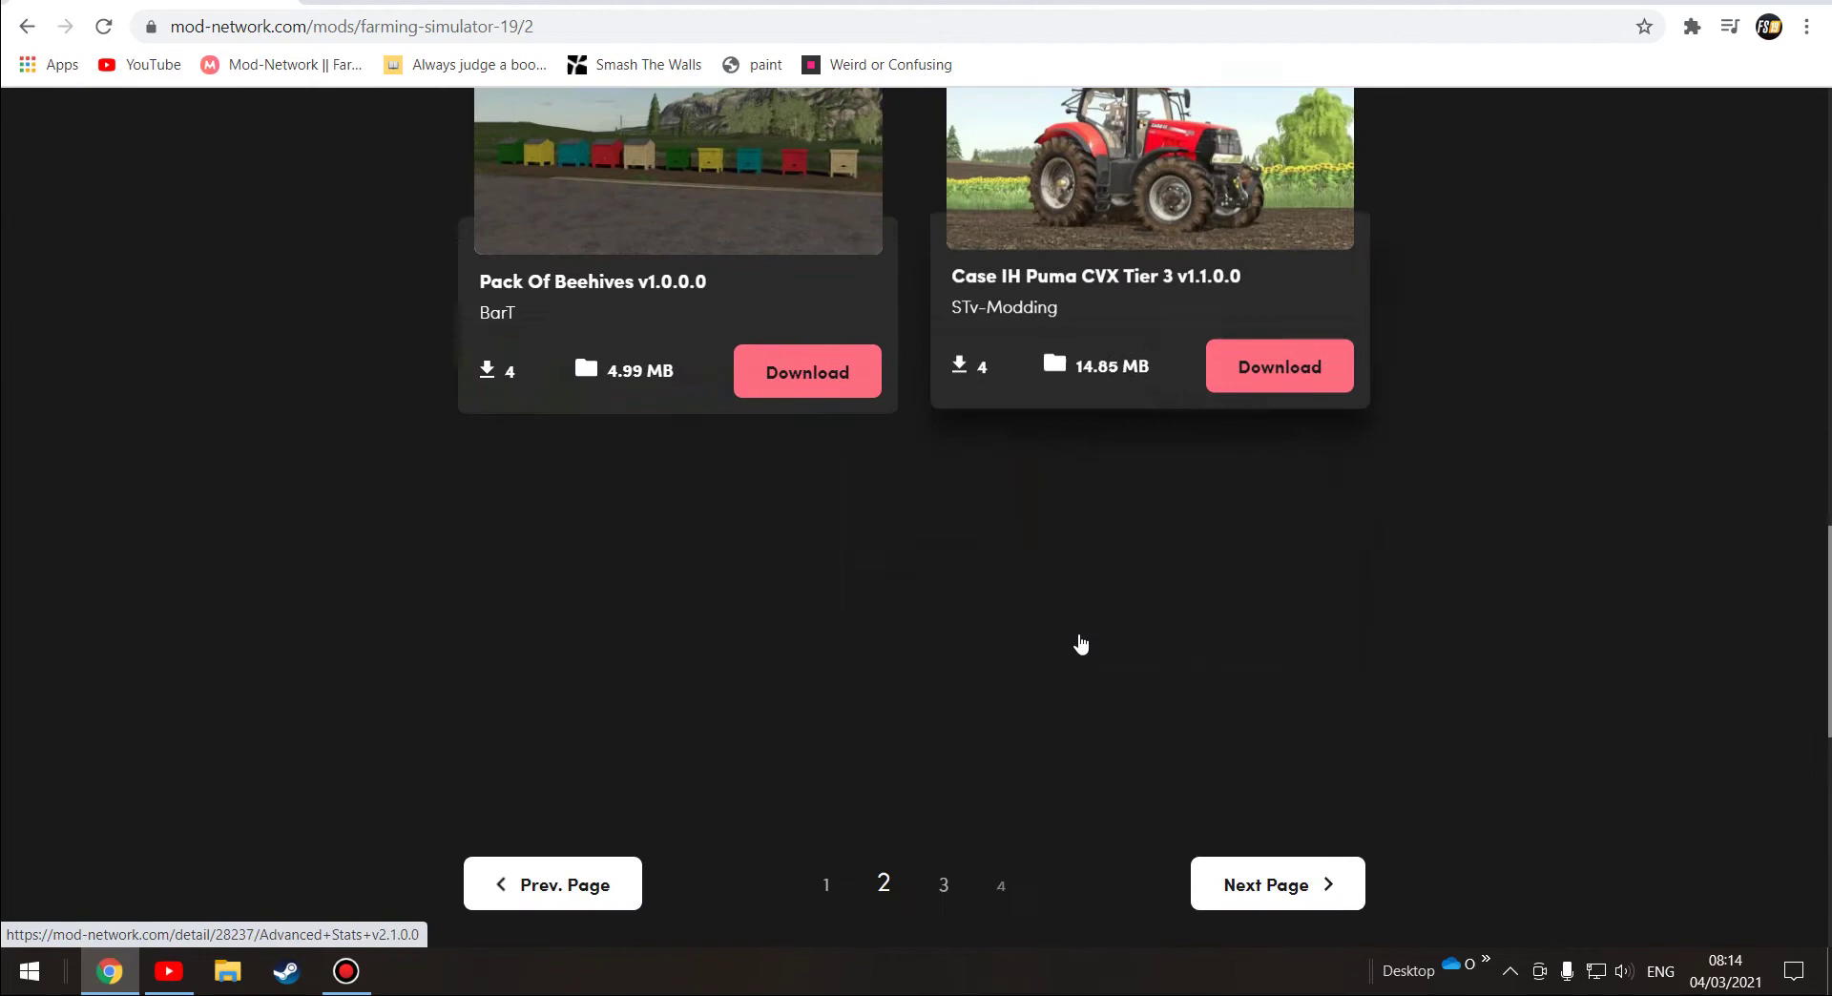
scroll(1034, 773, "down", 5)
left_click(1007, 408)
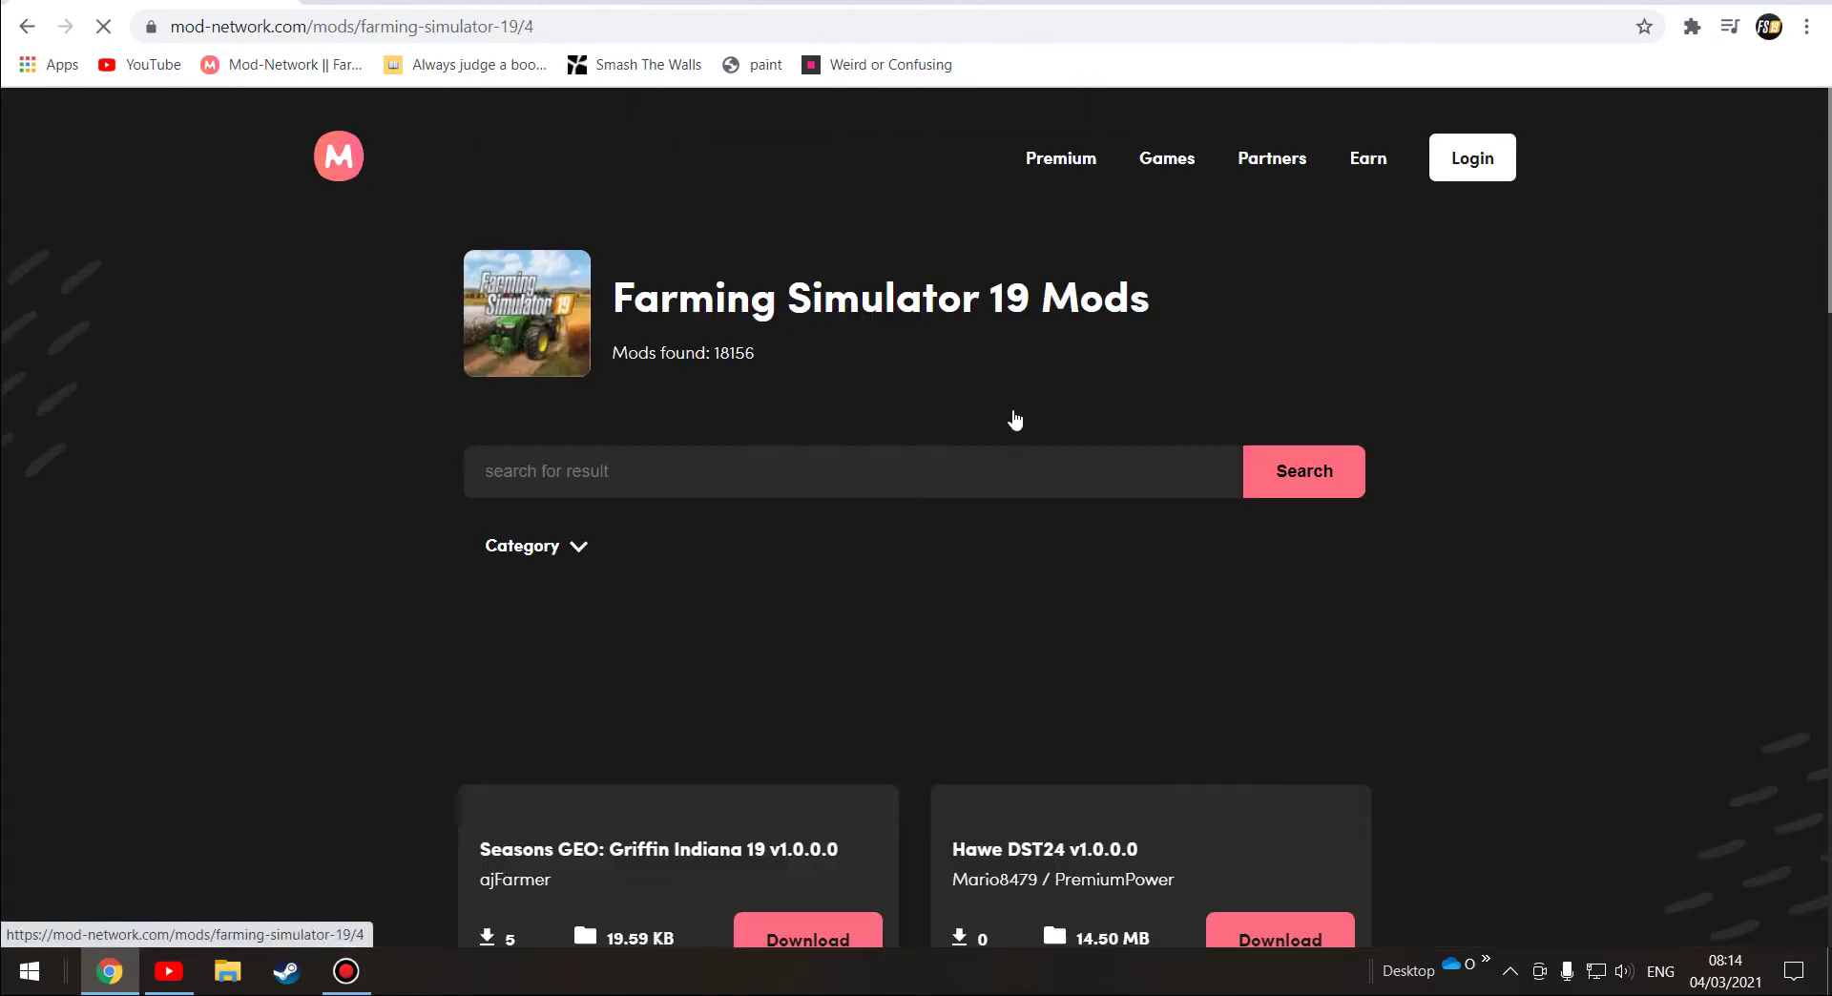
Step: Continue browsing the mod listing through pages 5 and 7 to page 8
scroll(1180, 418, "down", 20)
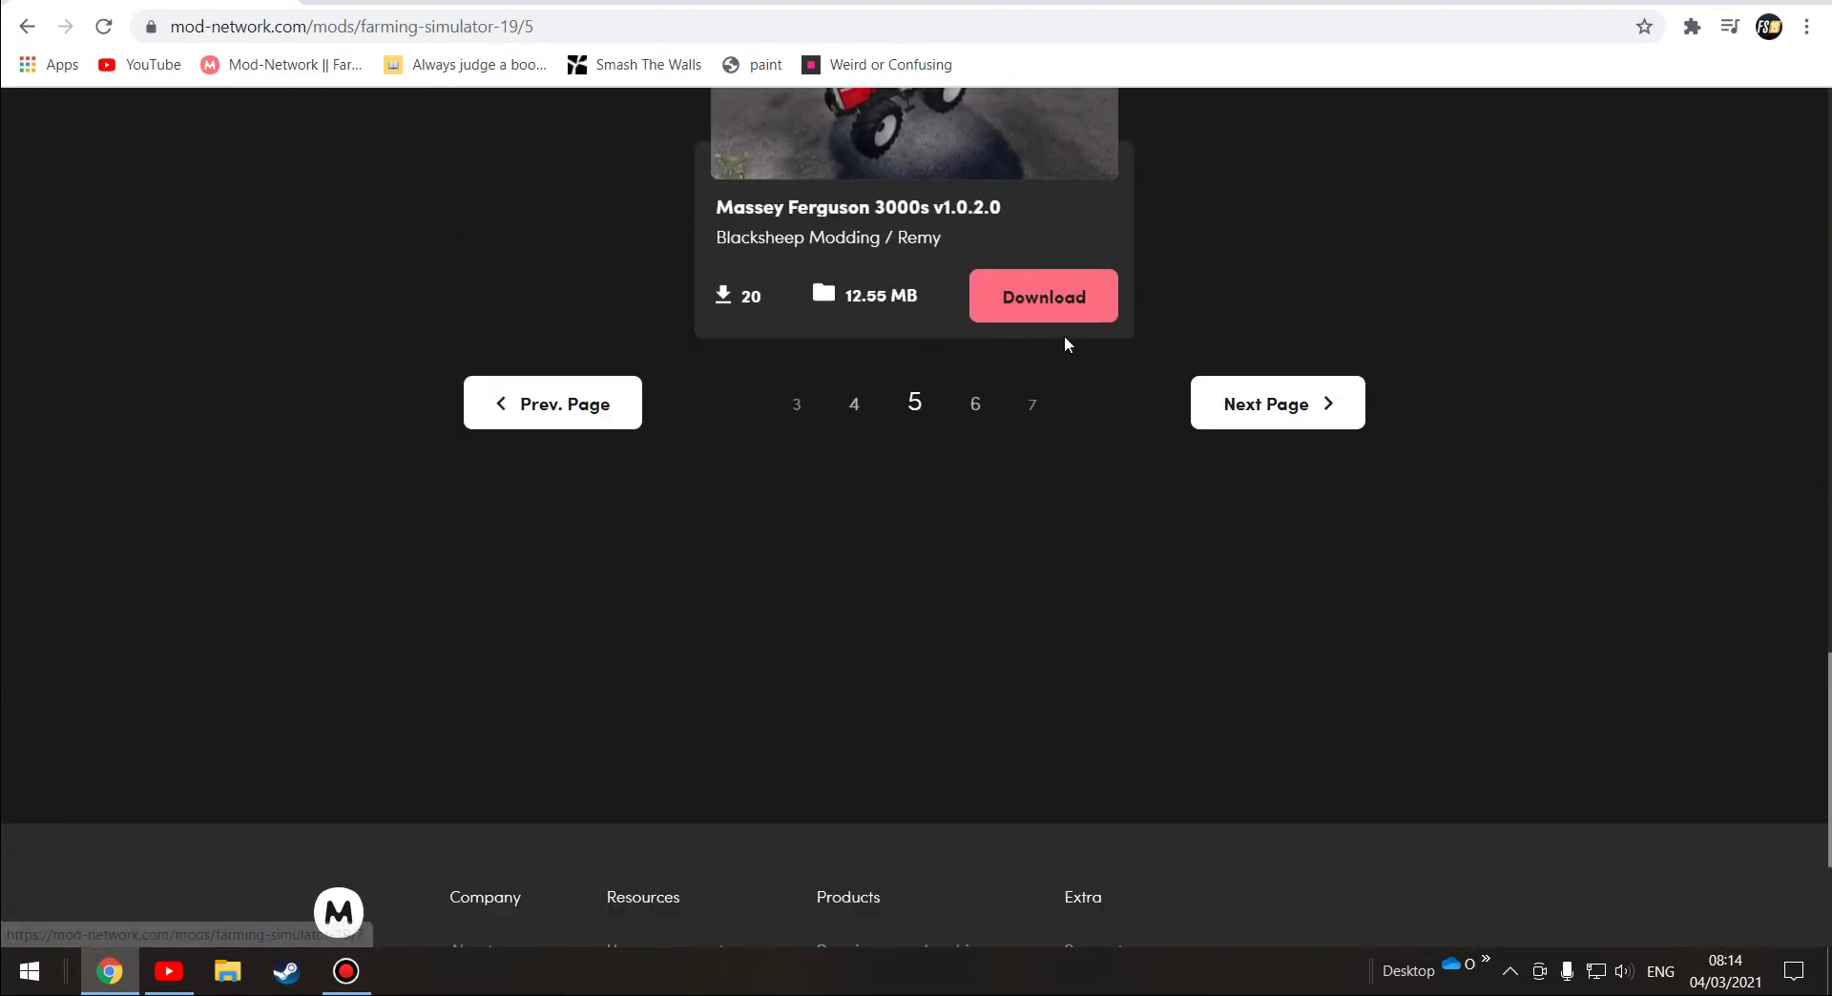
left_click(1031, 404)
scroll(1178, 345, "down", 9)
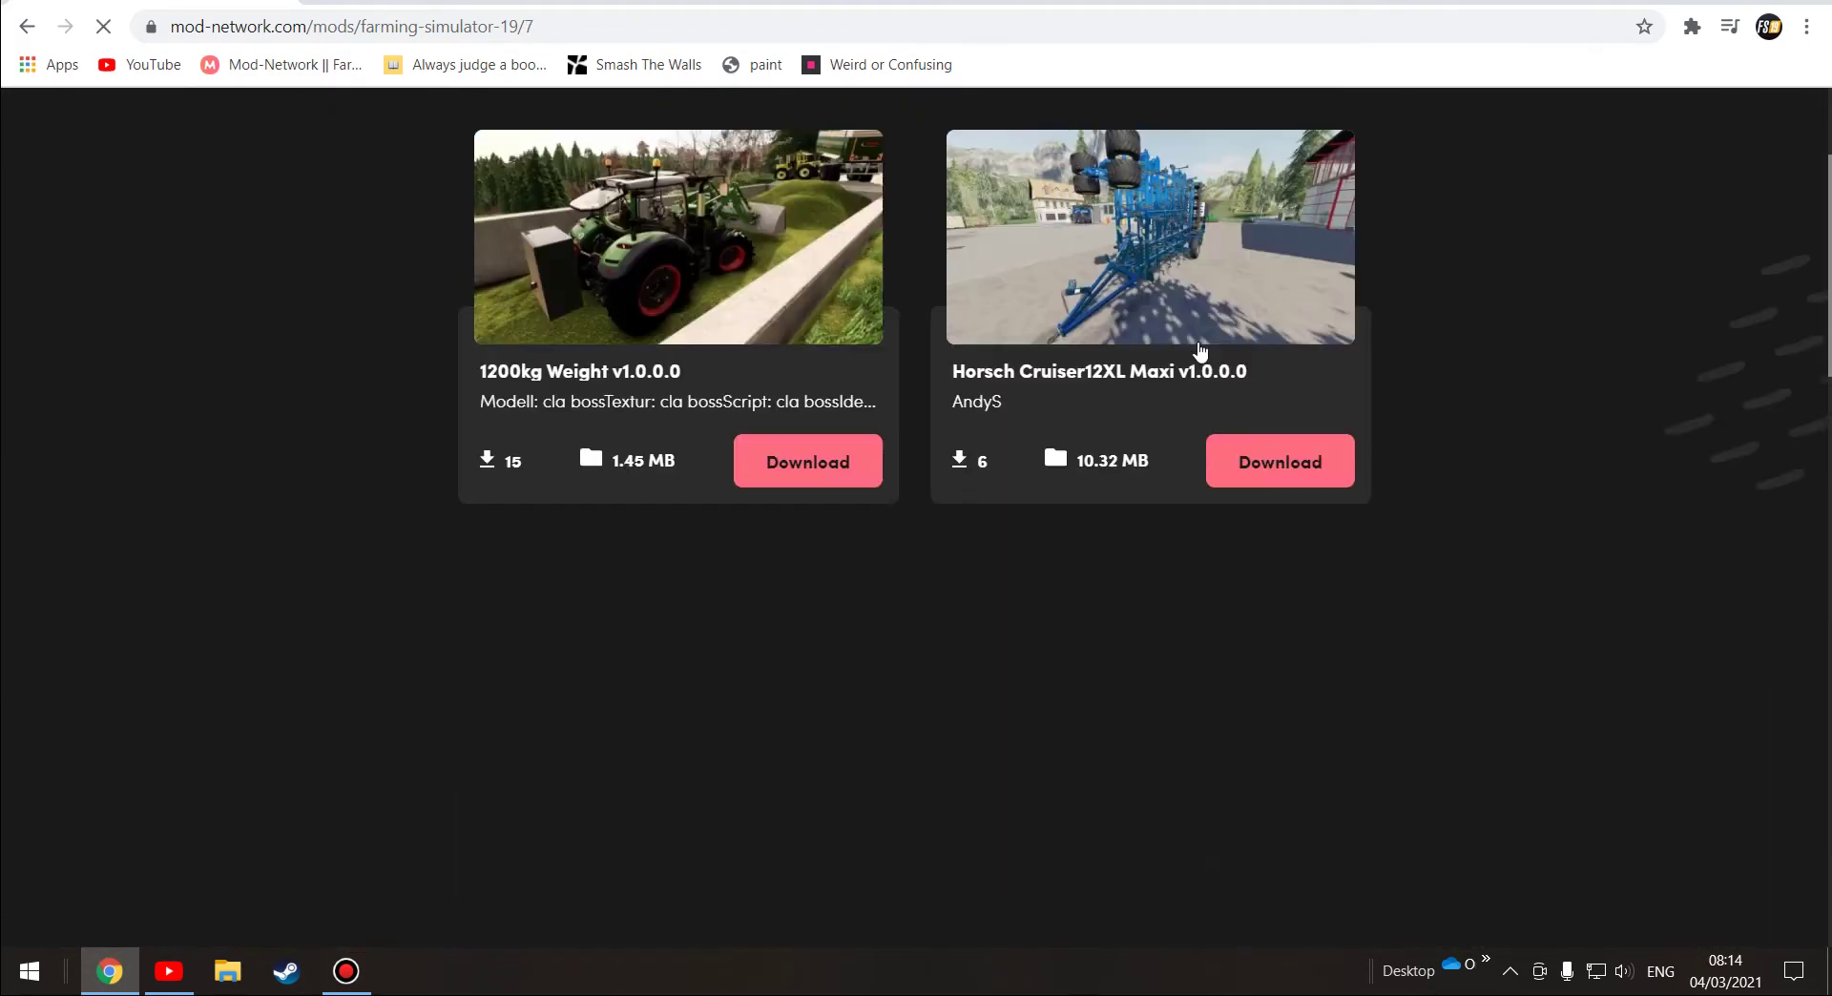
scroll(1207, 372, "down", 17)
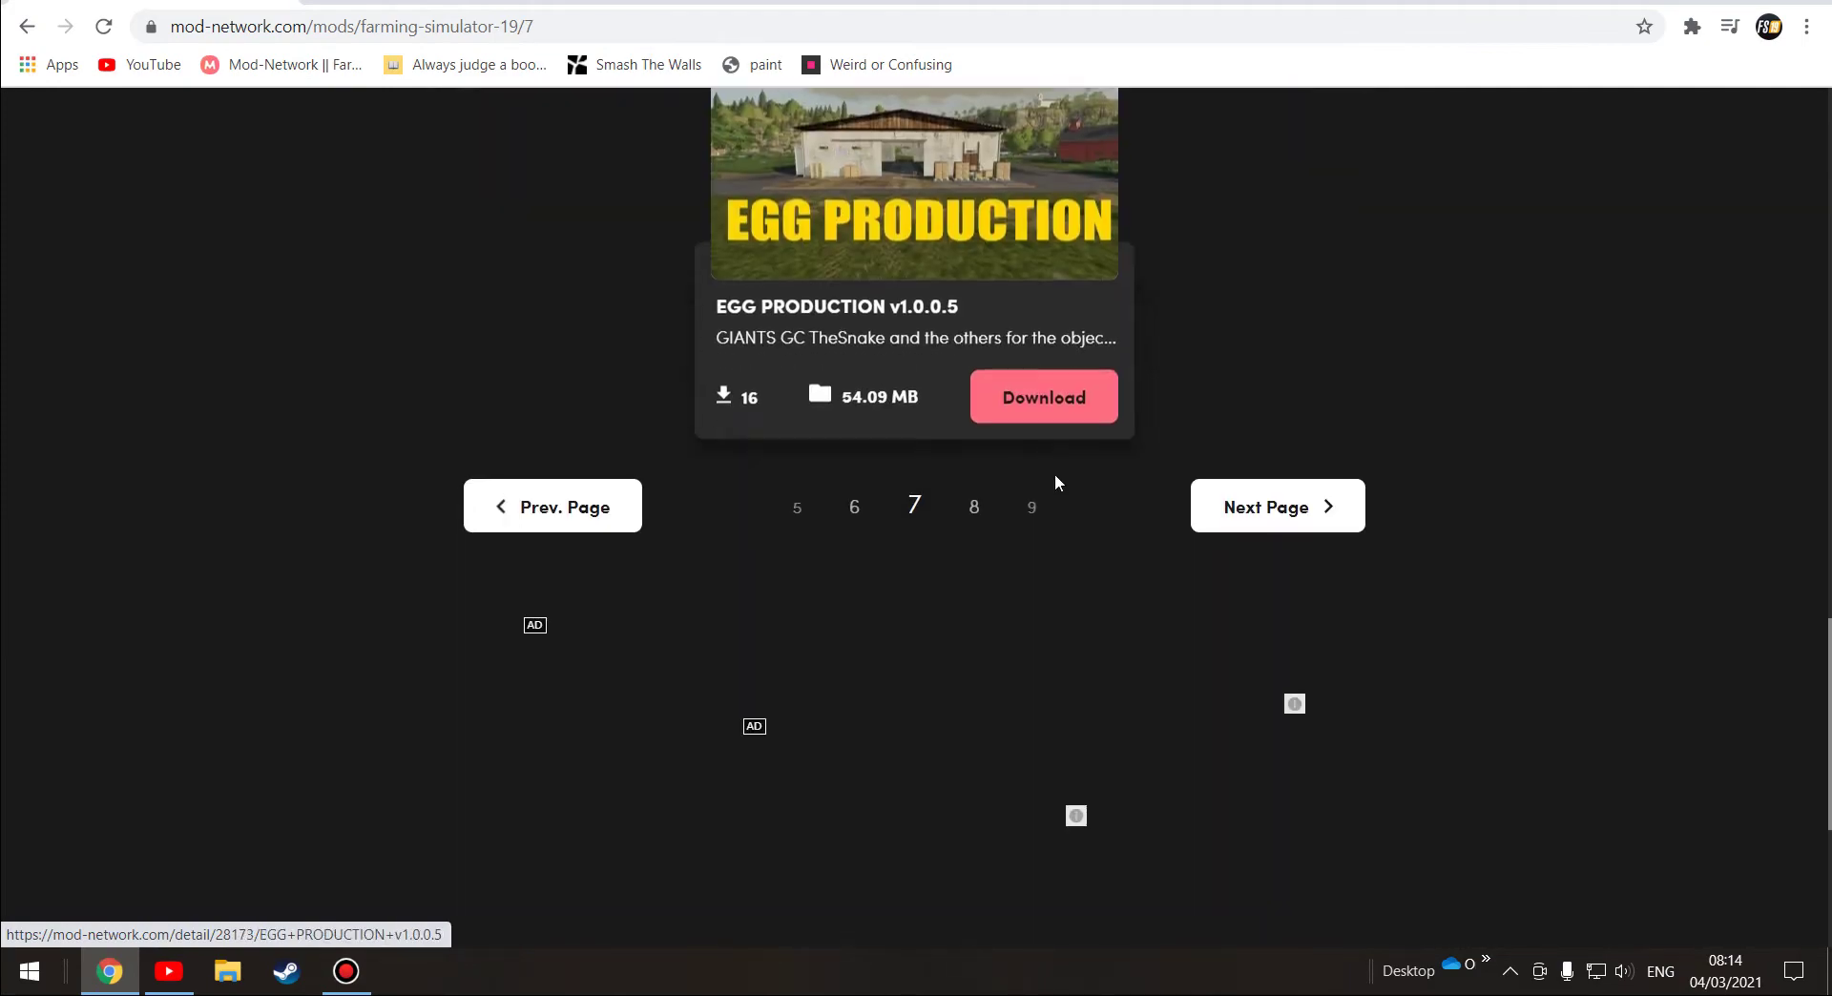
left_click(974, 420)
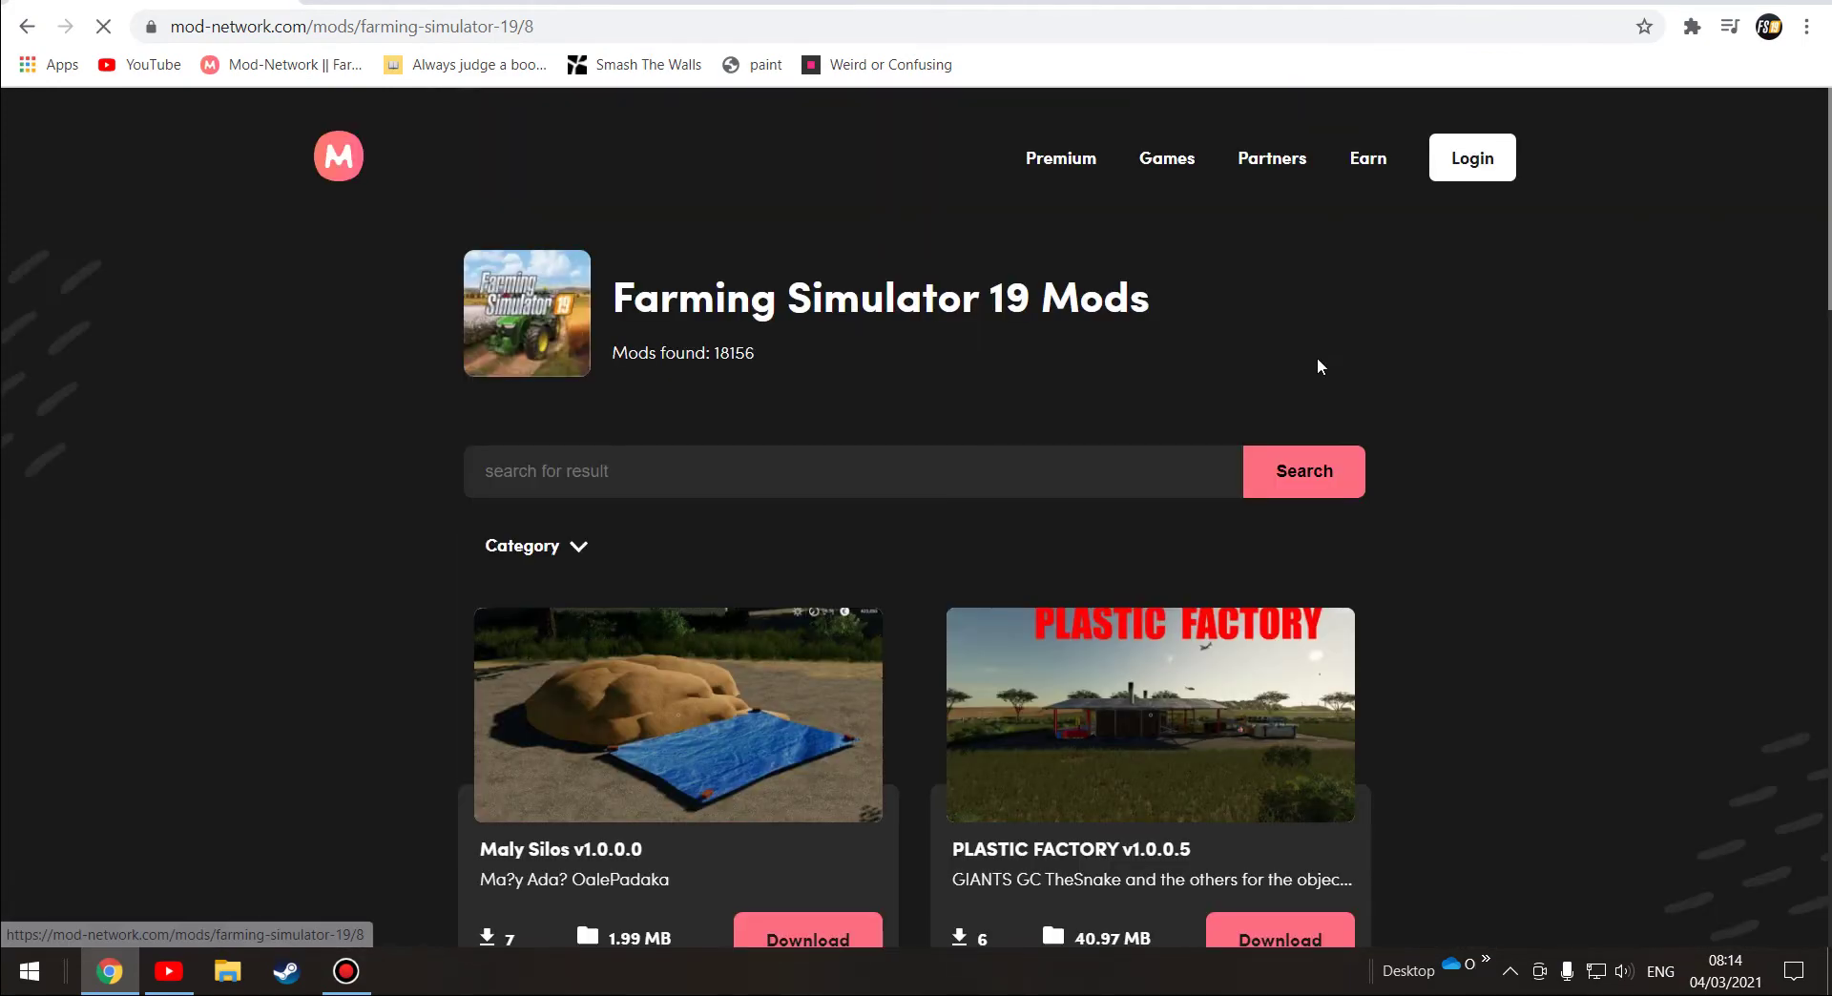
Step: Open the detail page of the Vermeer S450TX mod and review its image and overview
scroll(1317, 359, "down", 10)
scroll(1152, 463, "up", 4)
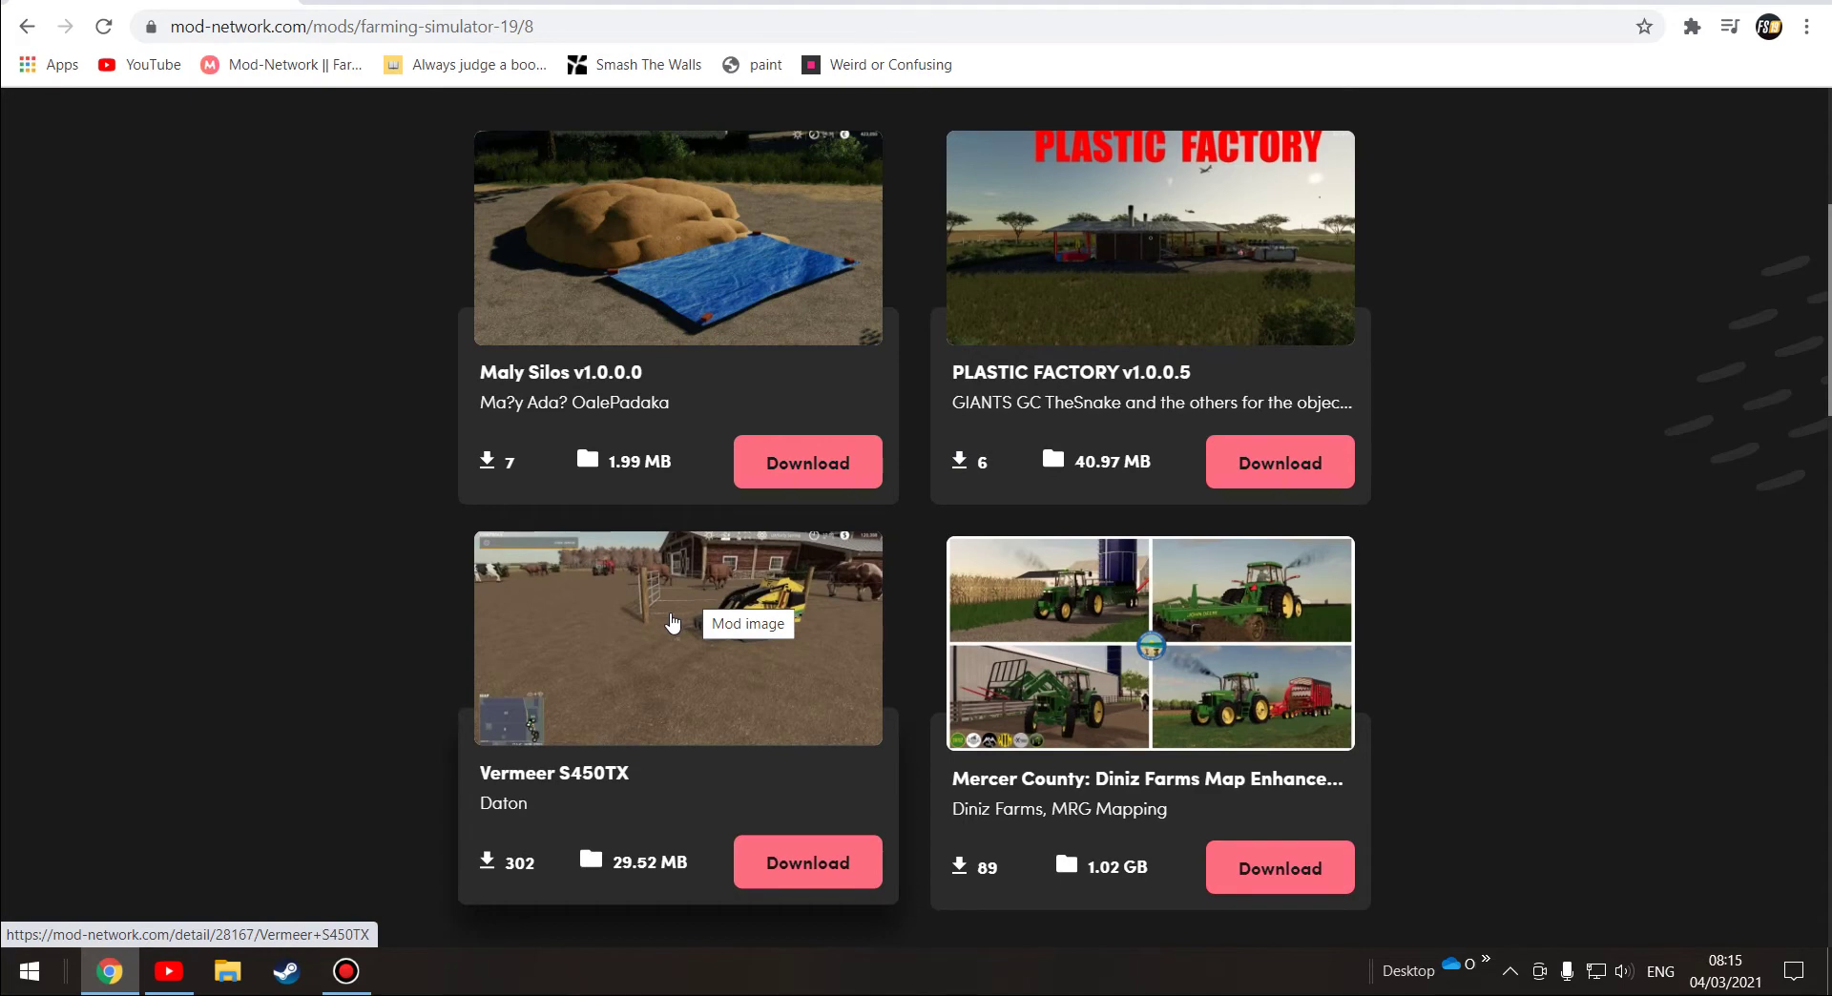
left_click(673, 623)
scroll(1021, 568, "down", 4)
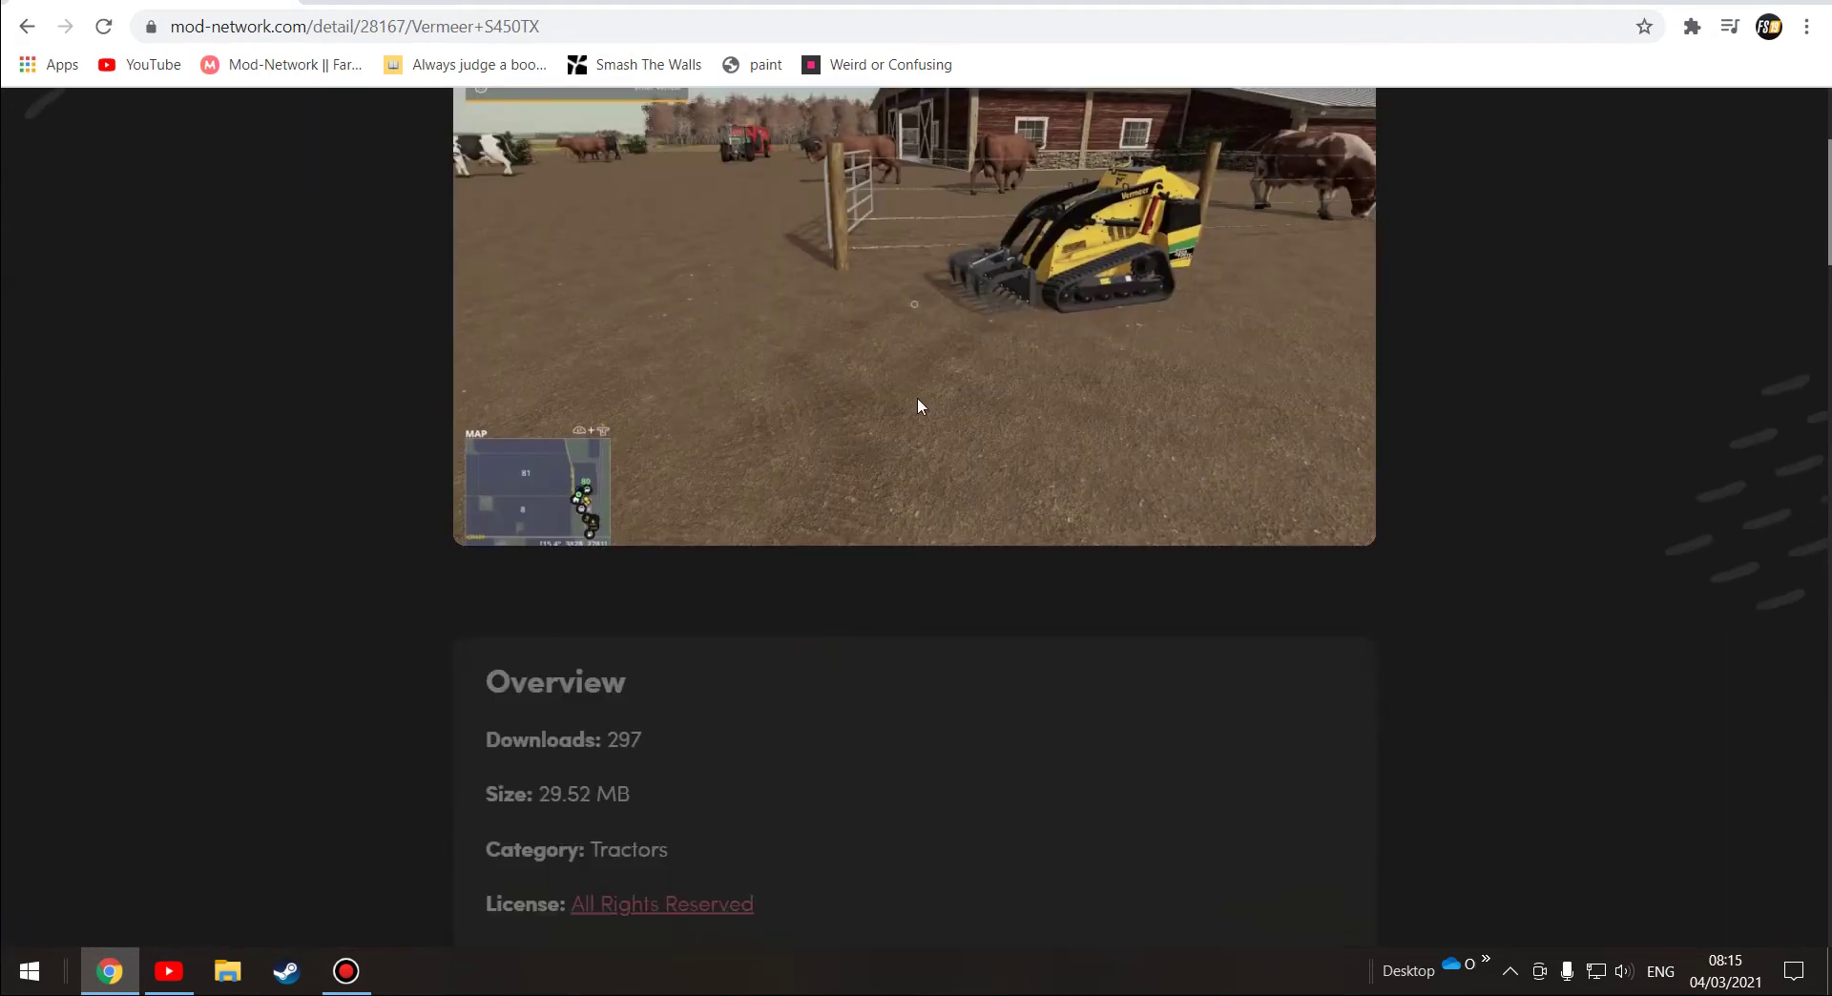
scroll(916, 397, "up", 4)
scroll(671, 365, "down", 15)
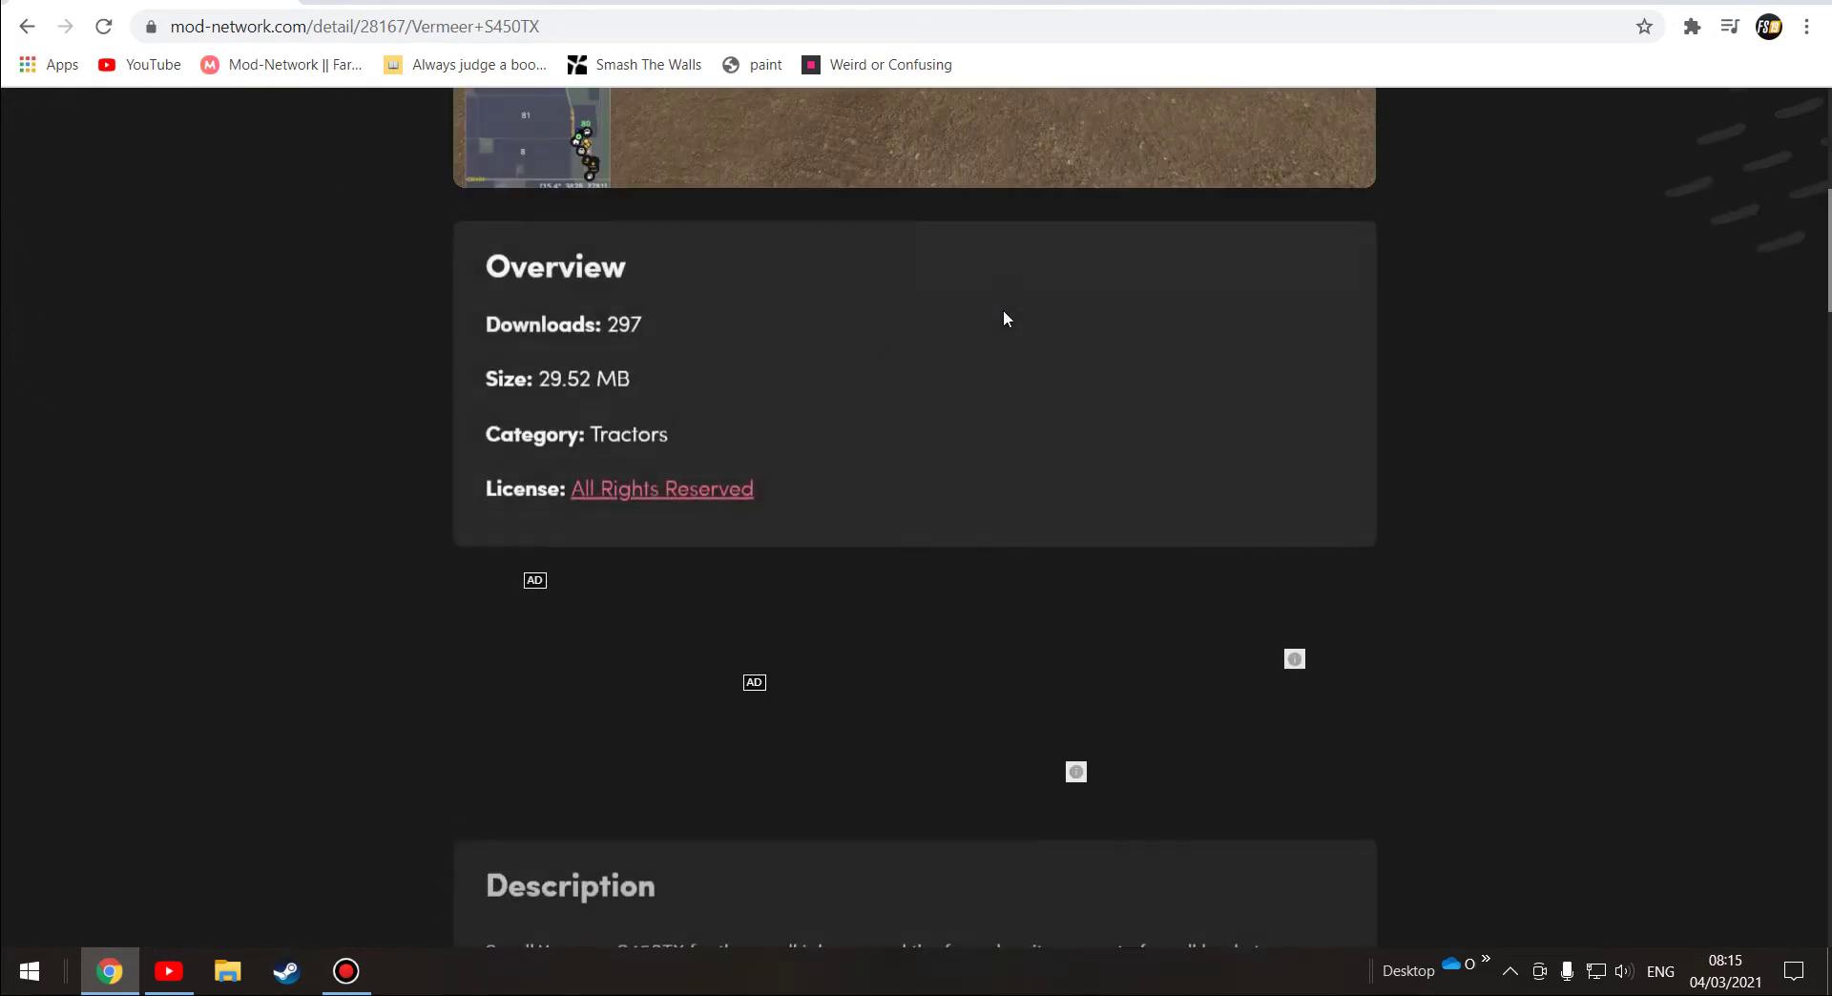
Step: Review the Vermeer S450TX mod's description, gallery images and user comments
scroll(1253, 492, "down", 1)
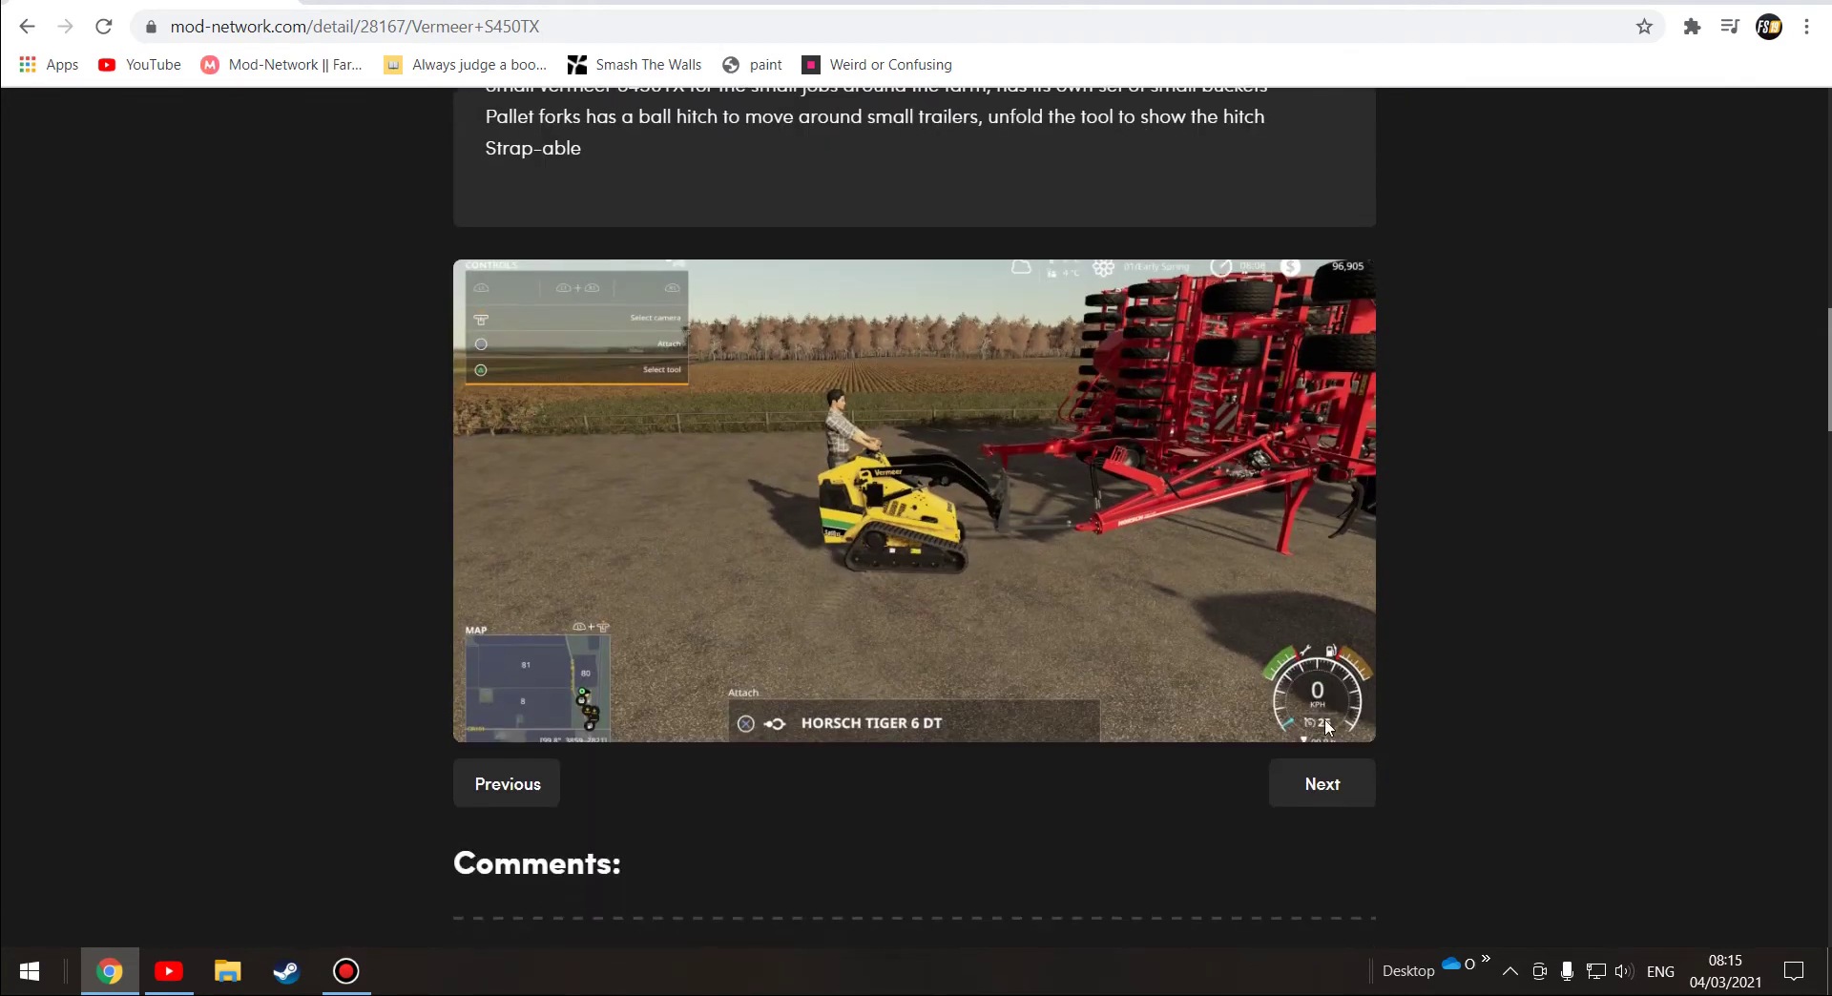
left_click(1308, 783)
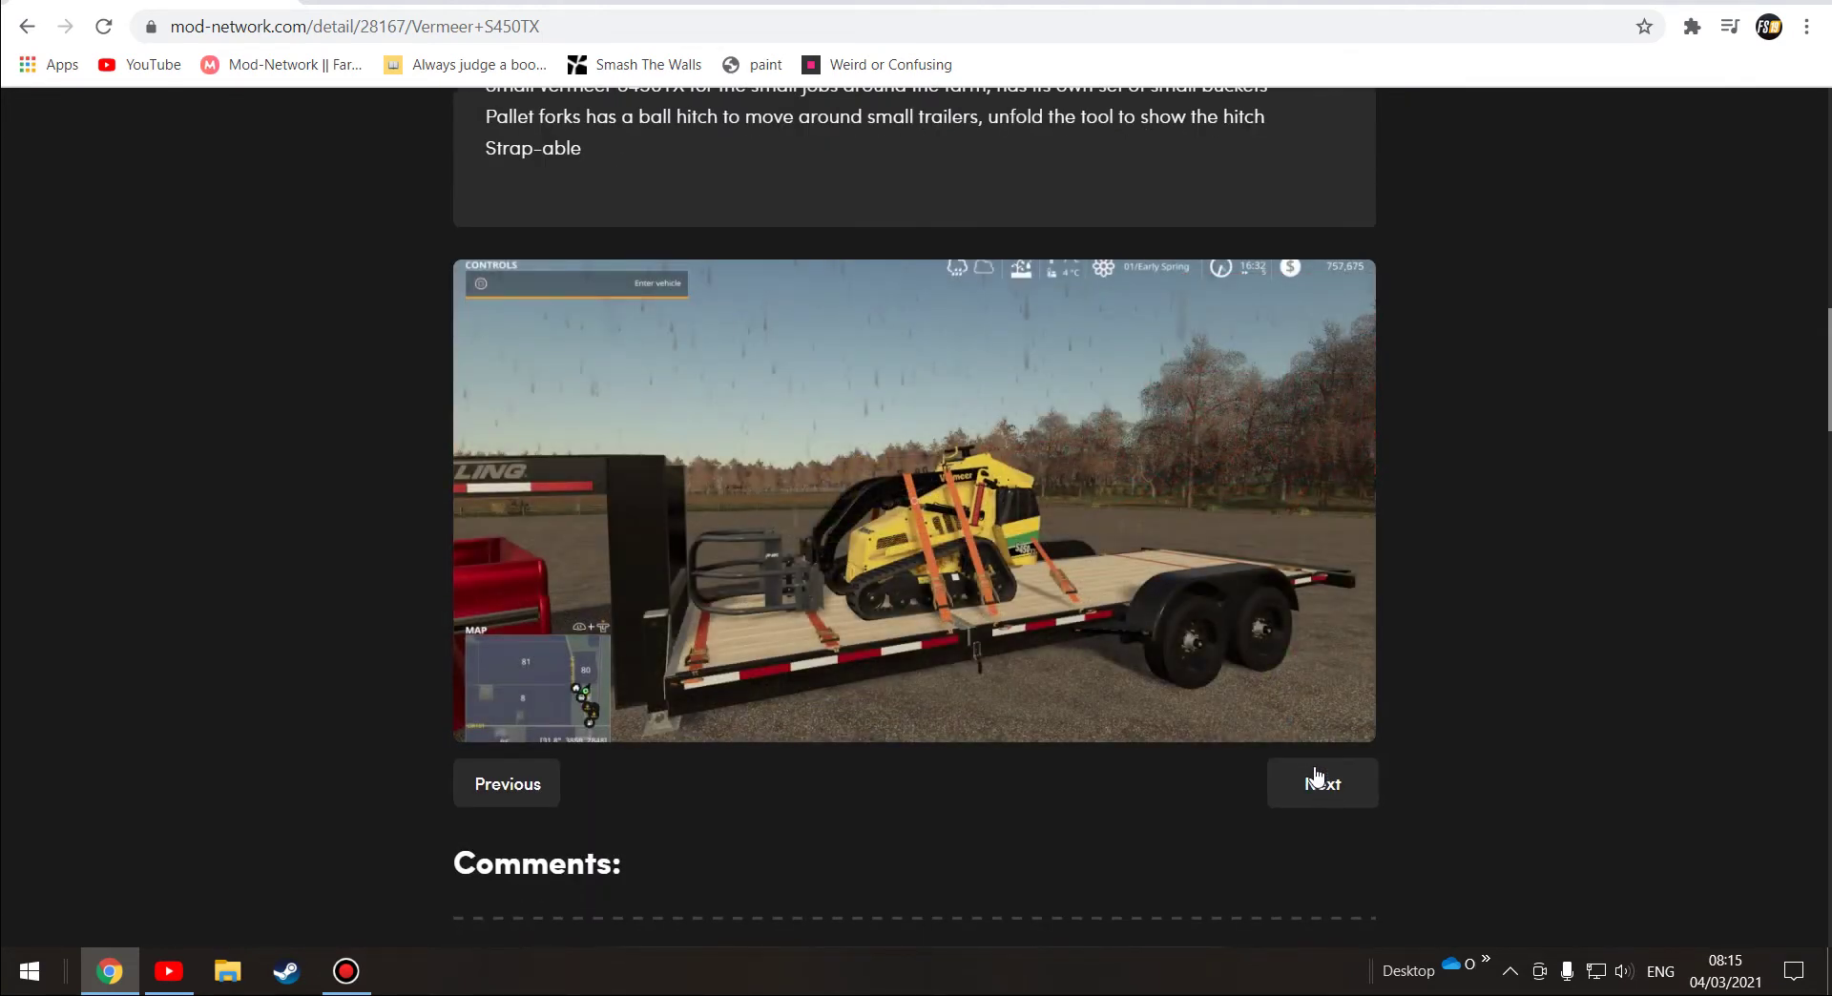
left_click(1315, 781)
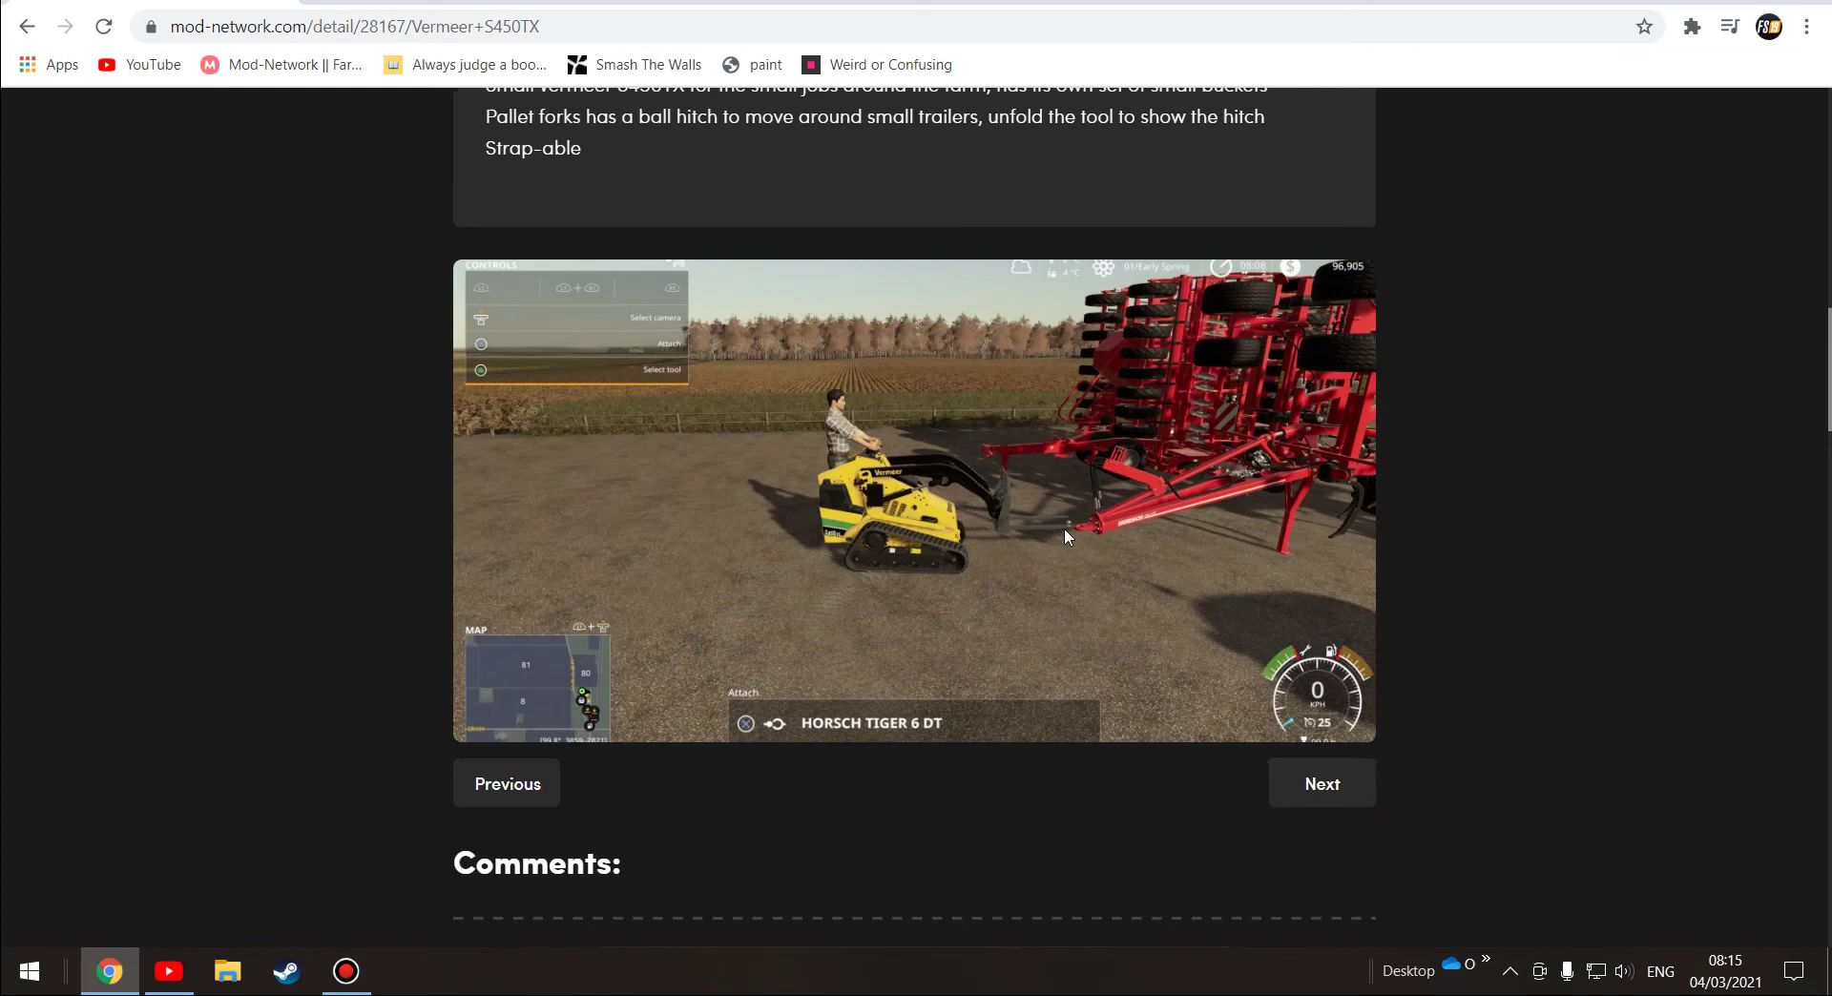
scroll(1063, 528, "down", 5)
scroll(859, 428, "down", 10)
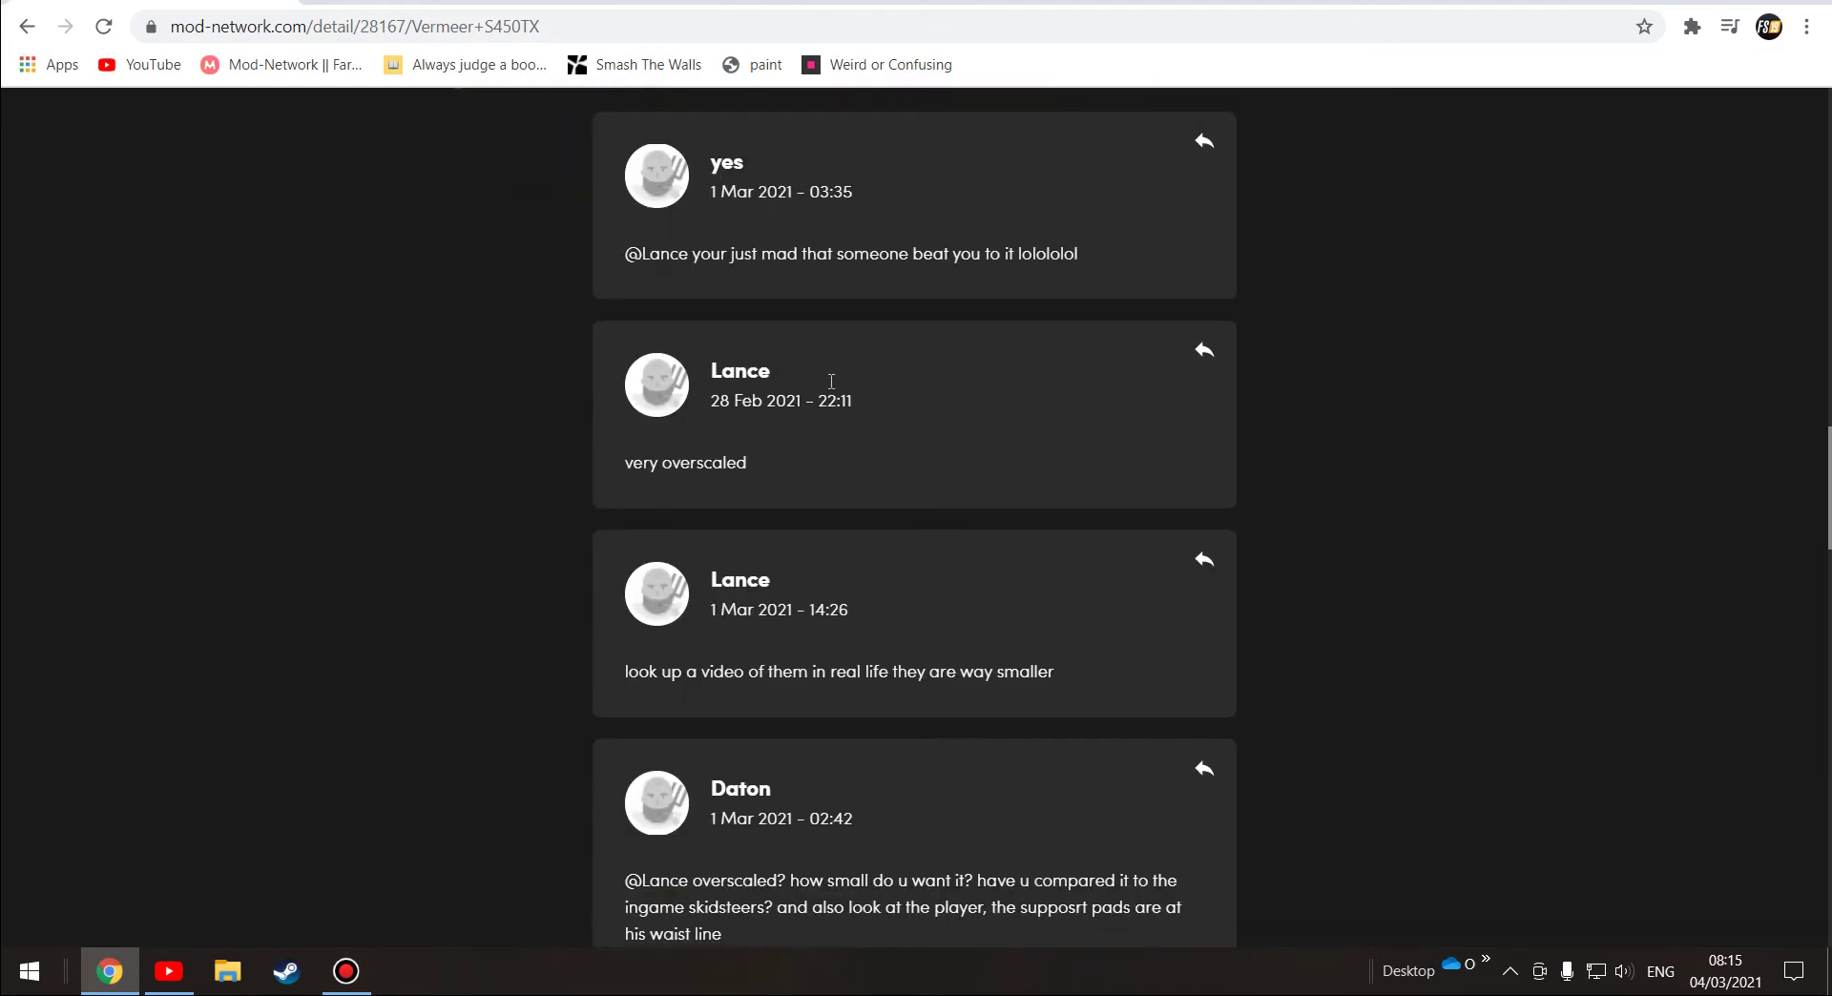
scroll(945, 625, "up", 5)
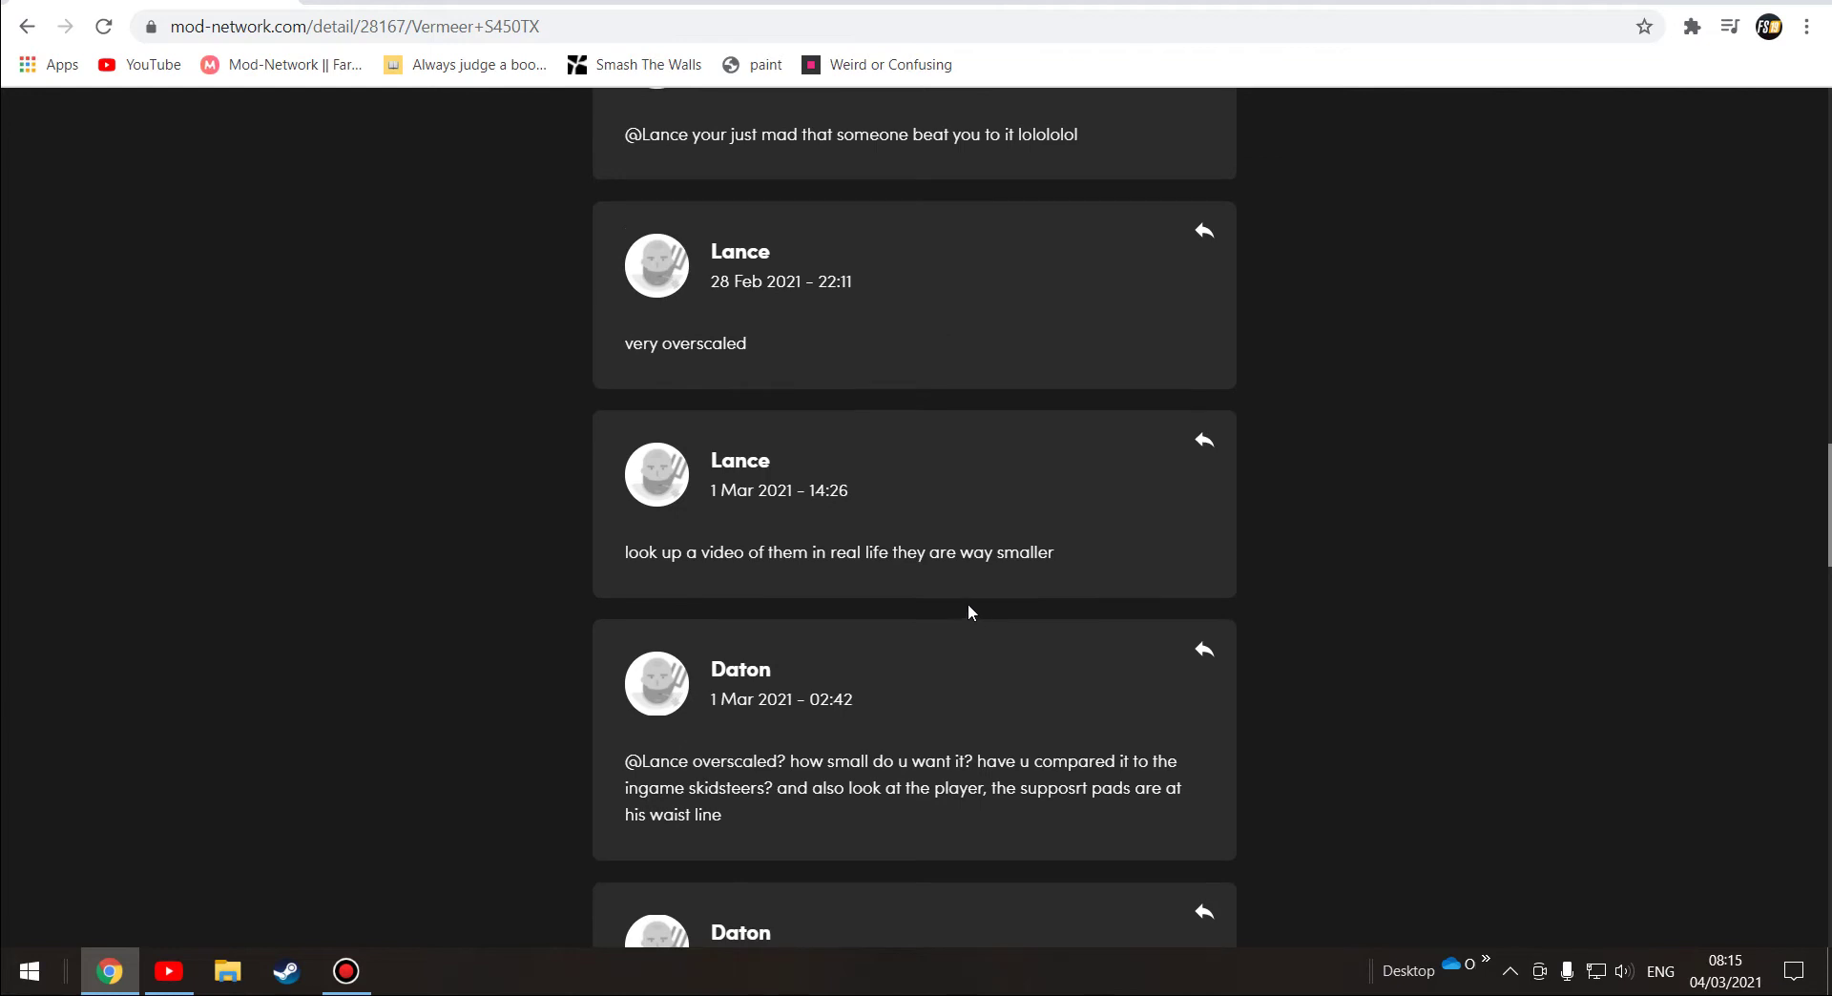
scroll(968, 603, "up", 4)
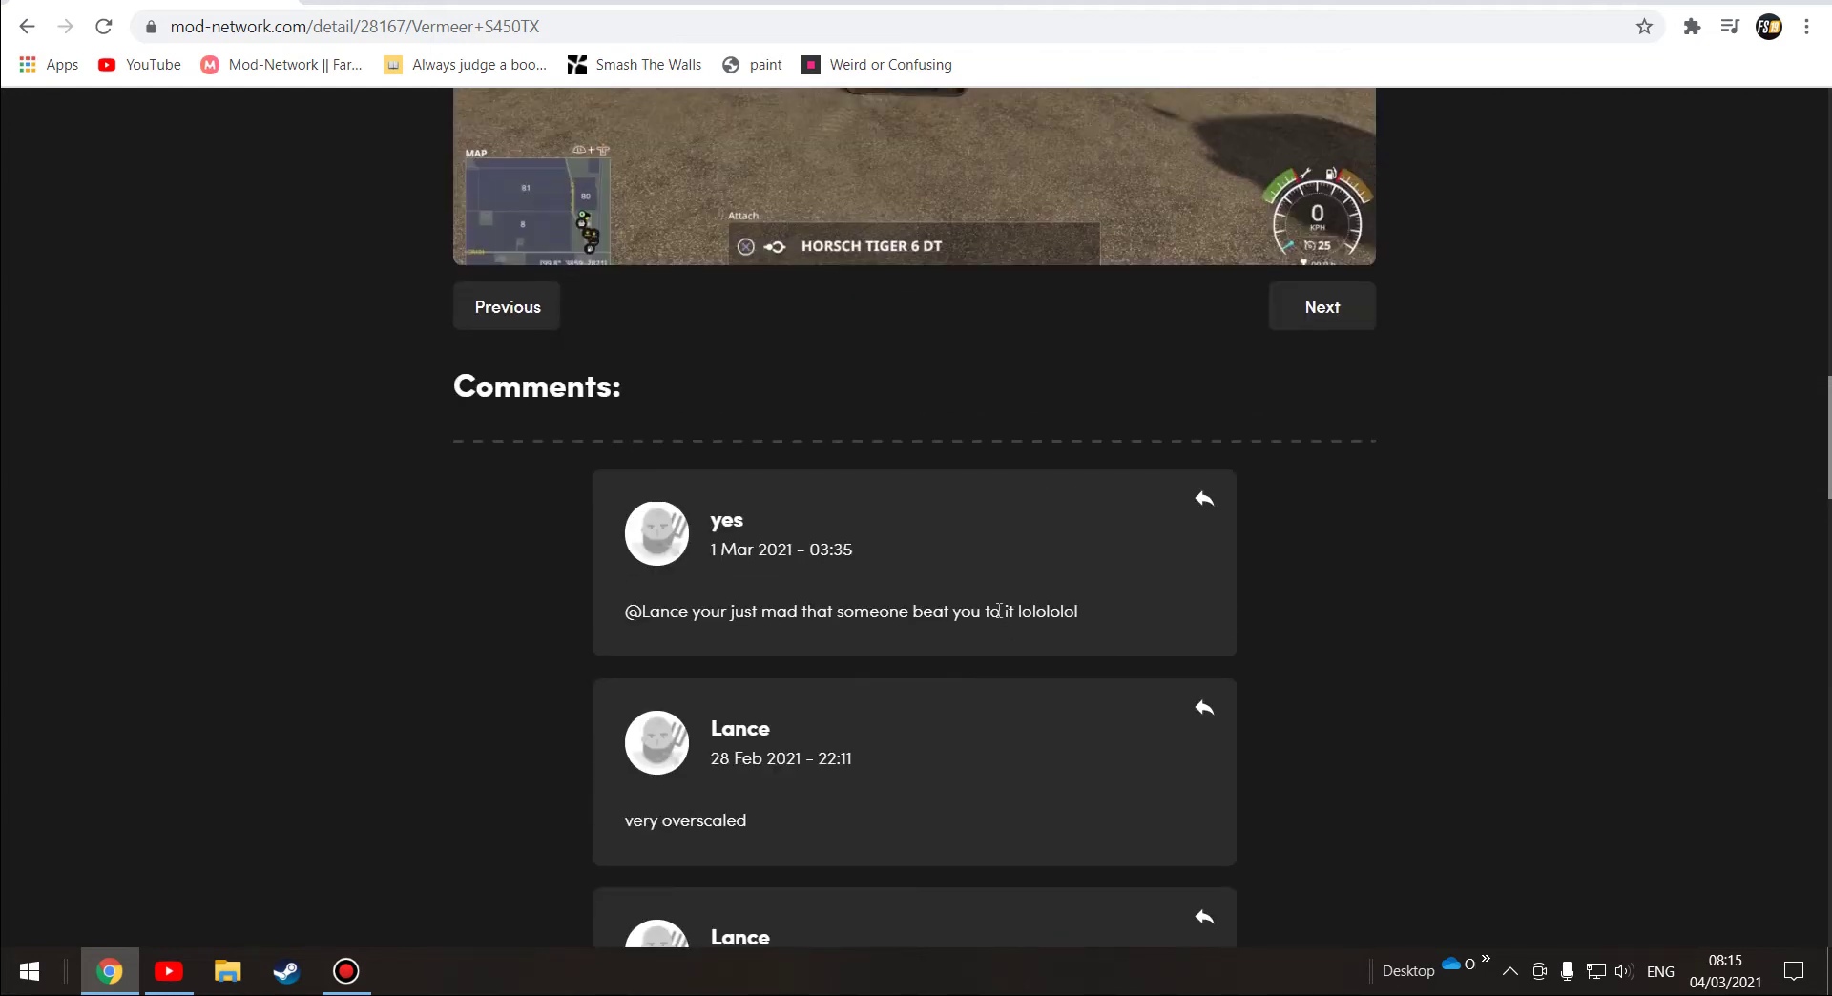
scroll(997, 615, "up", 2)
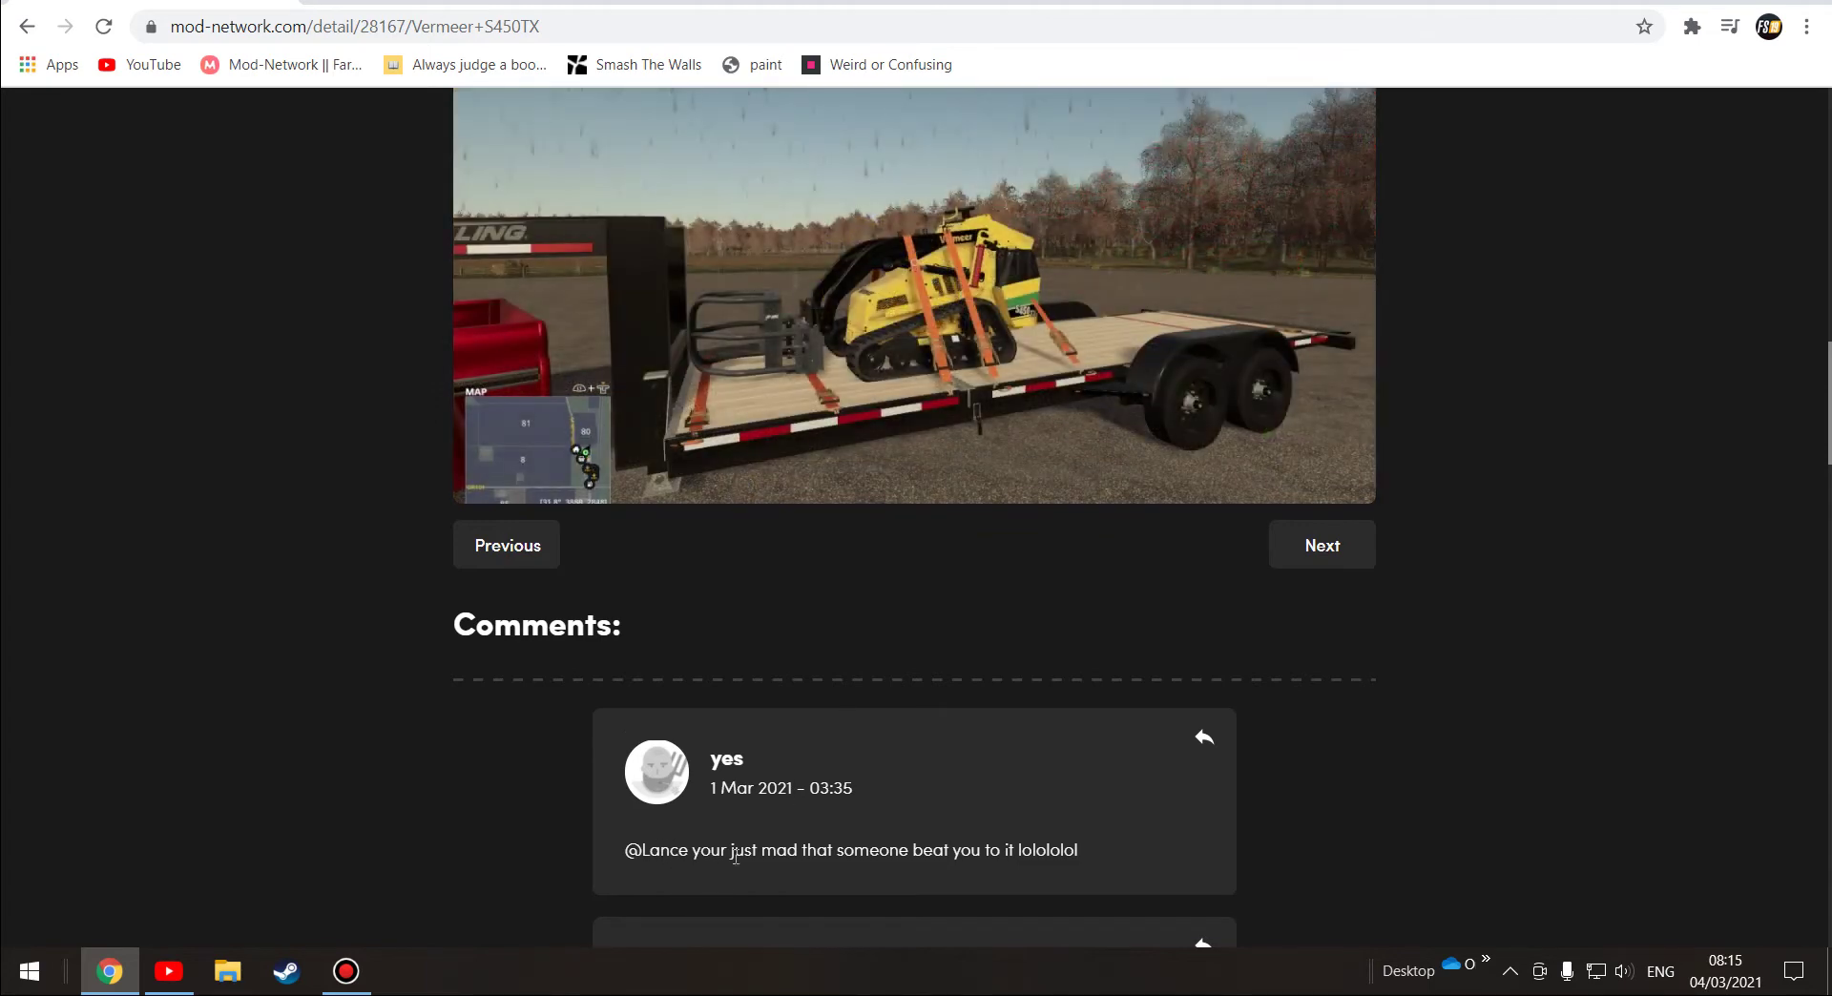
scroll(625, 688, "up", 7)
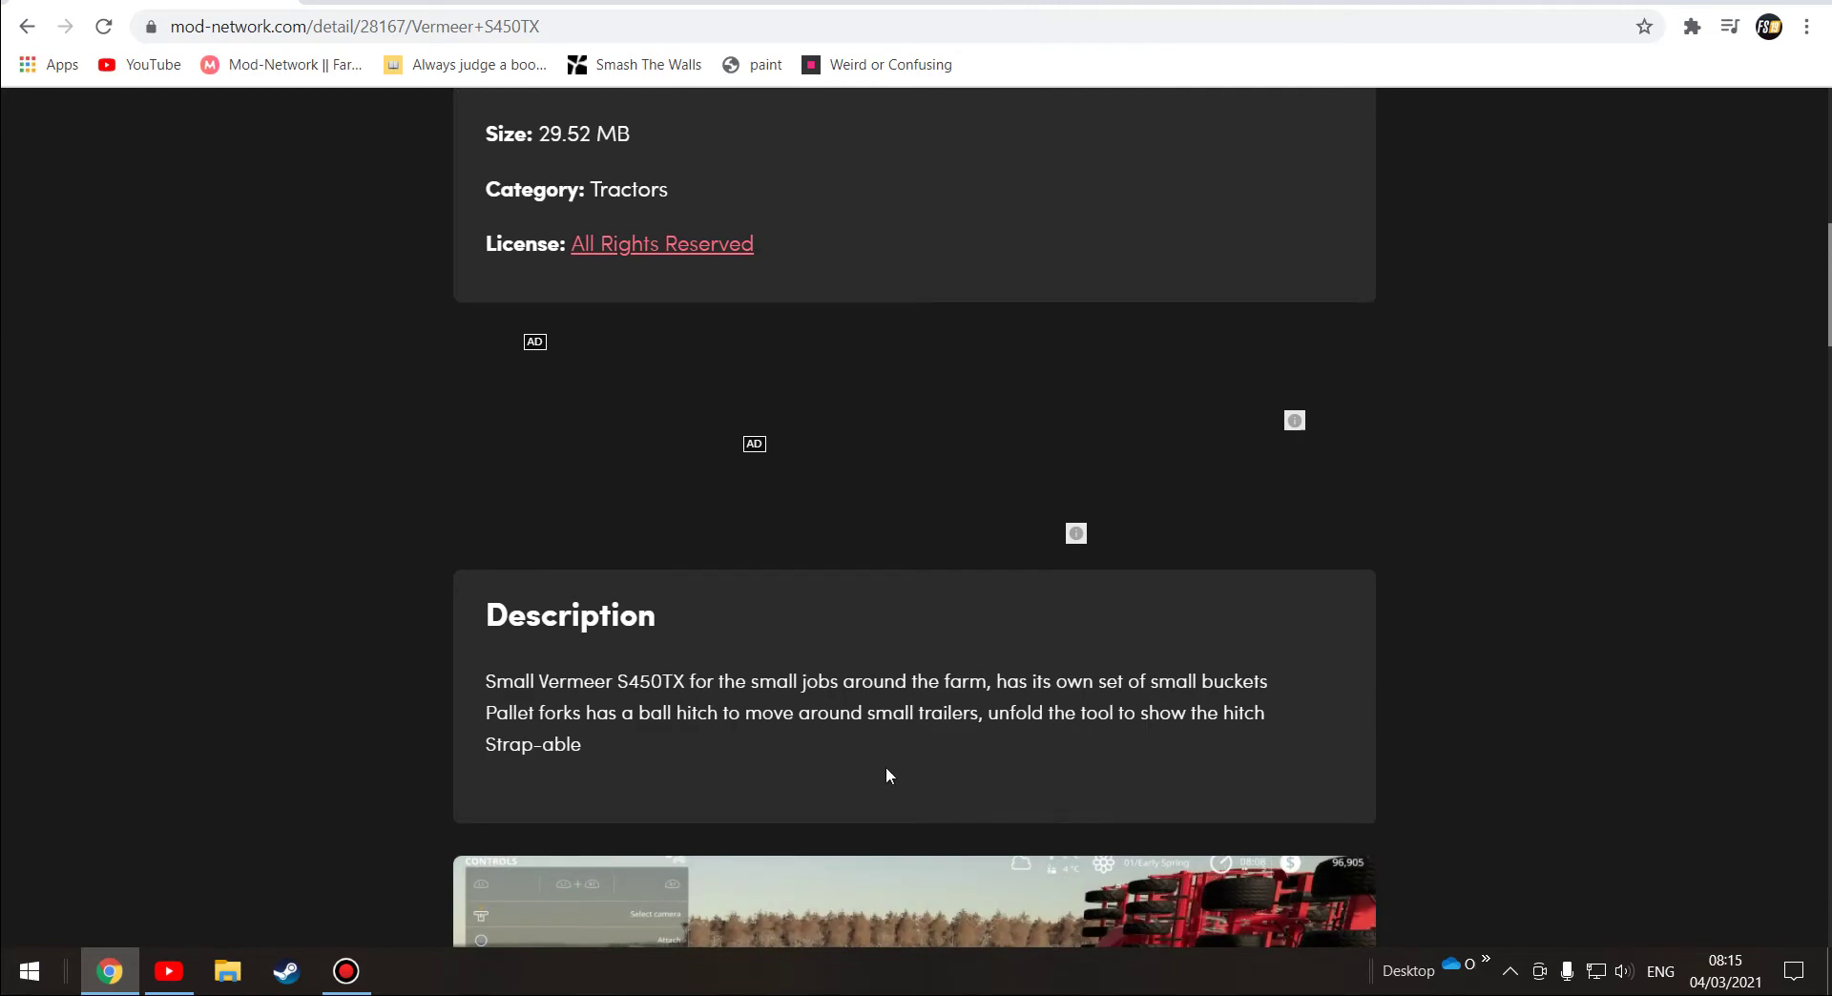
scroll(886, 775, "down", 5)
right_click(707, 503)
left_click(1748, 605)
Step: Download the Vermeer S450TX mod and show the downloaded zip file in its folder
scroll(1548, 577, "up", 7)
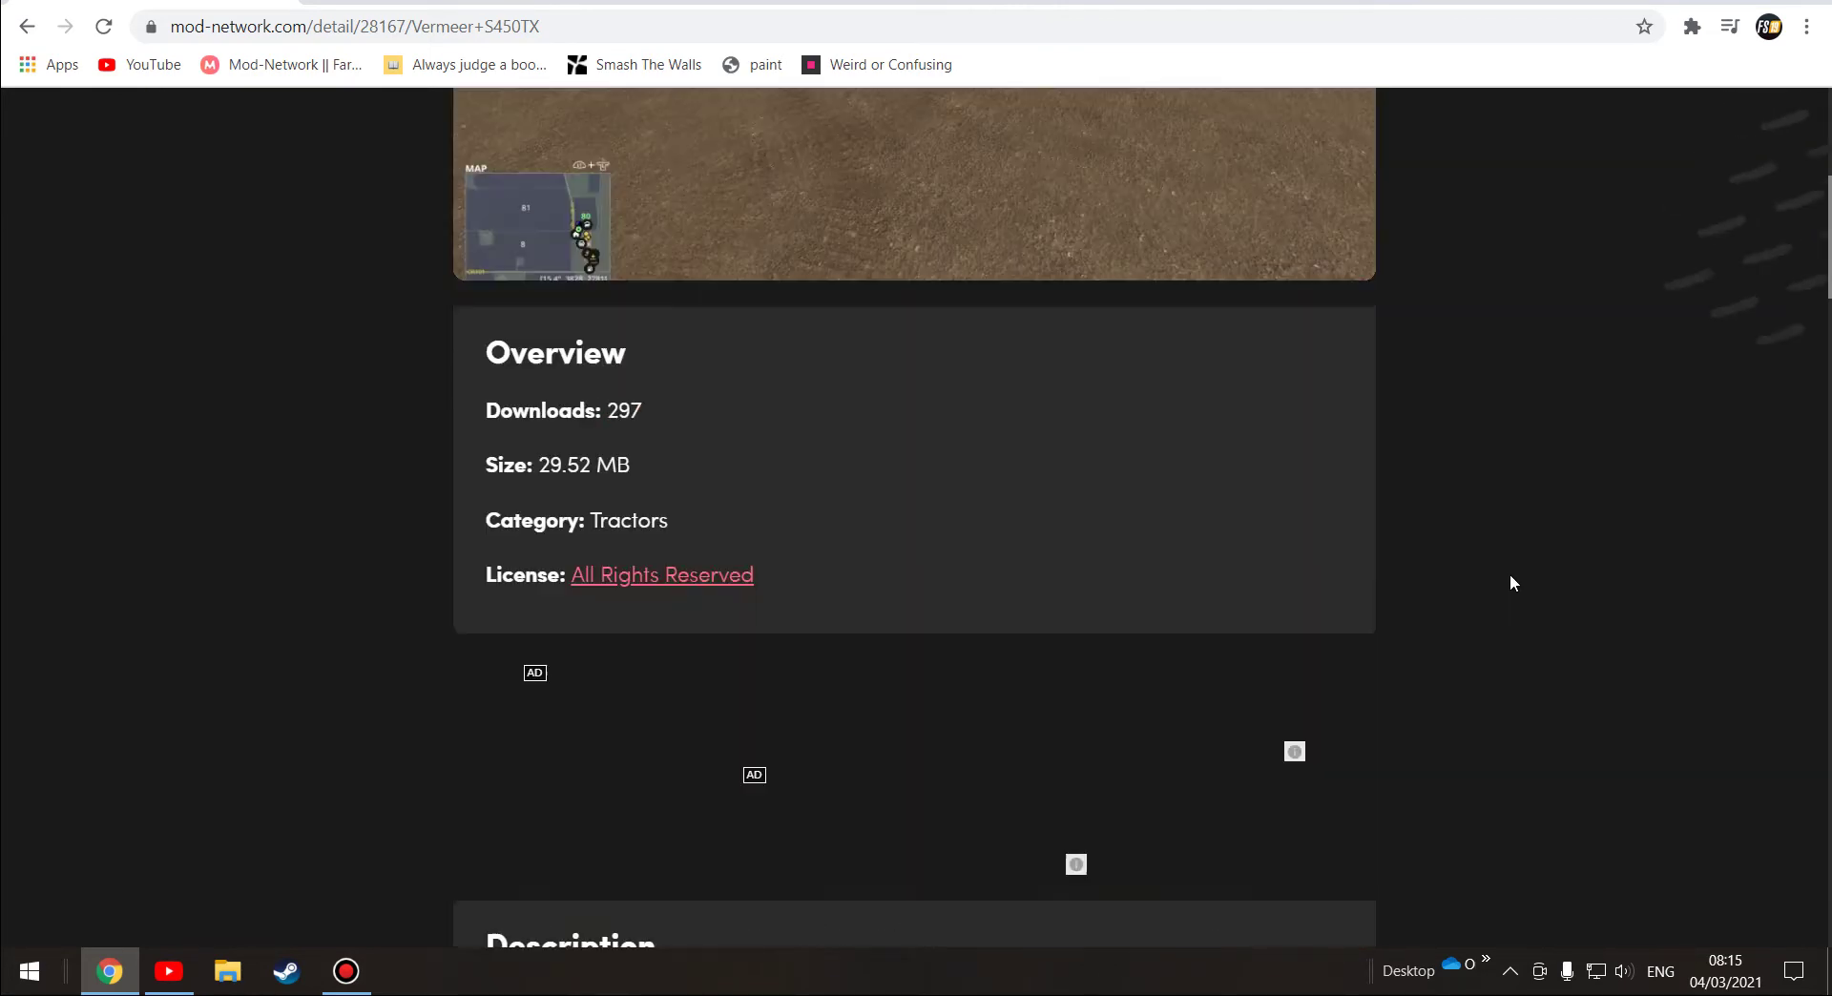
scroll(1510, 582, "up", 5)
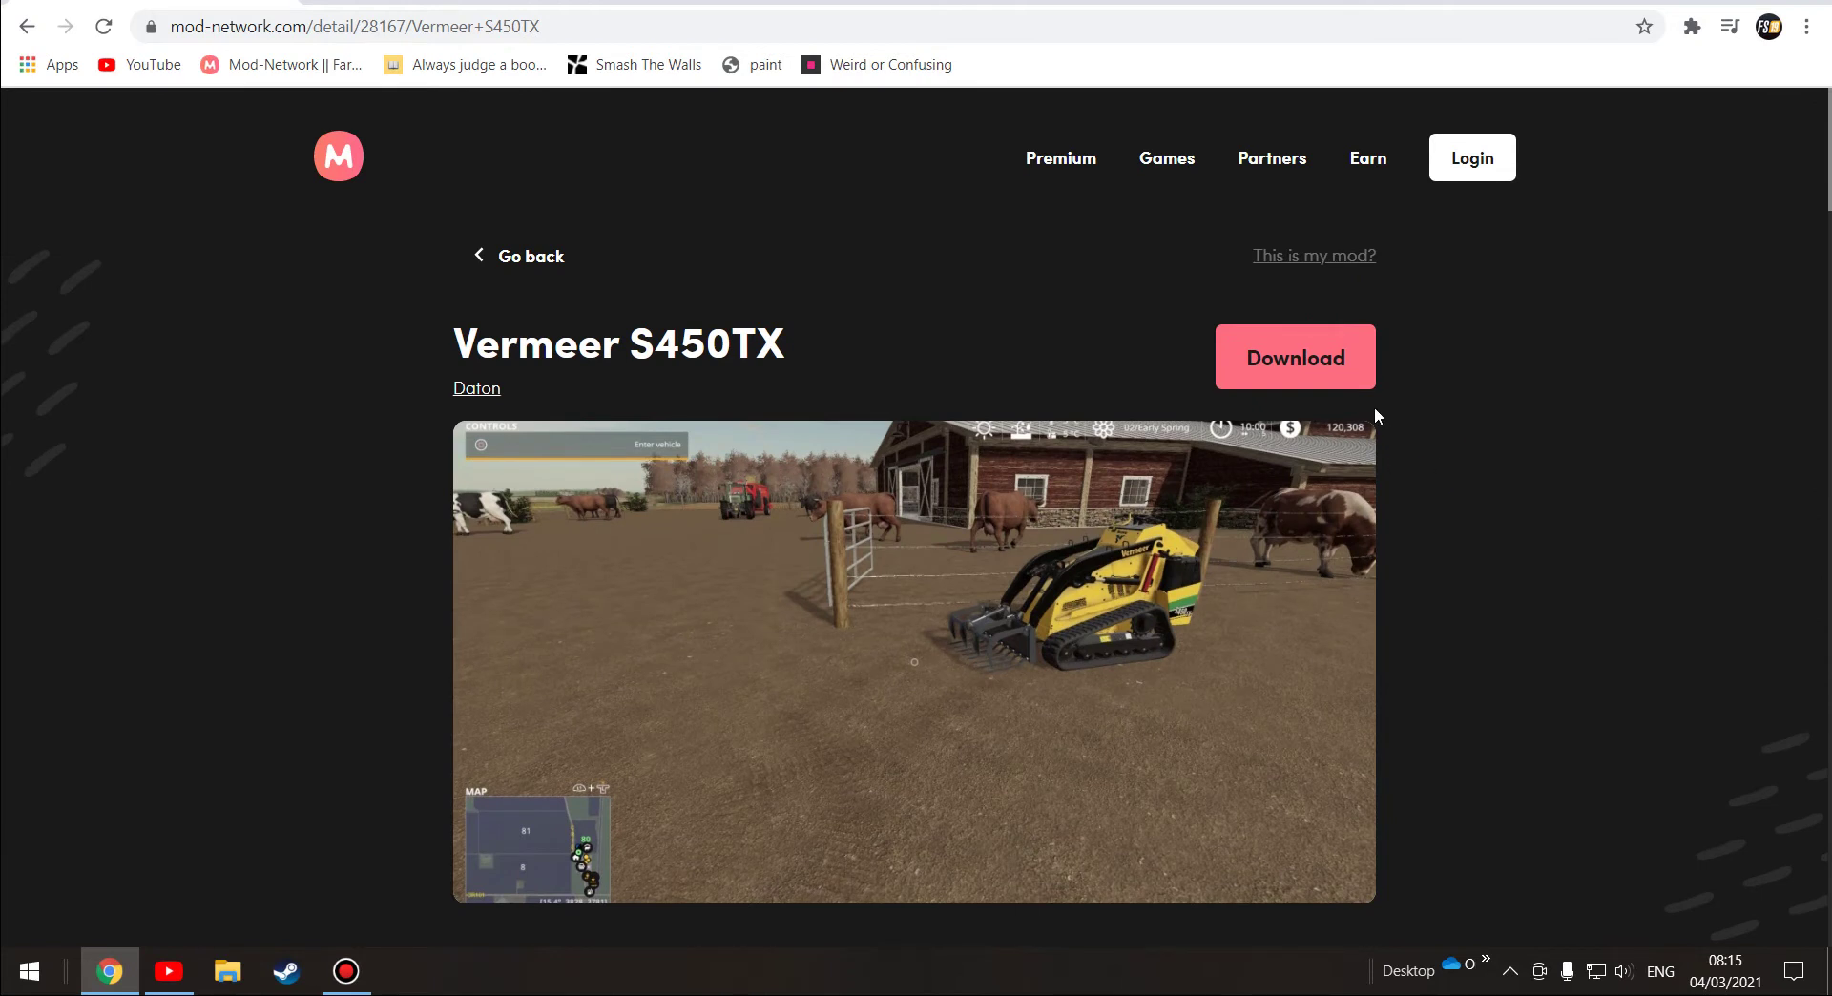
left_click(1280, 360)
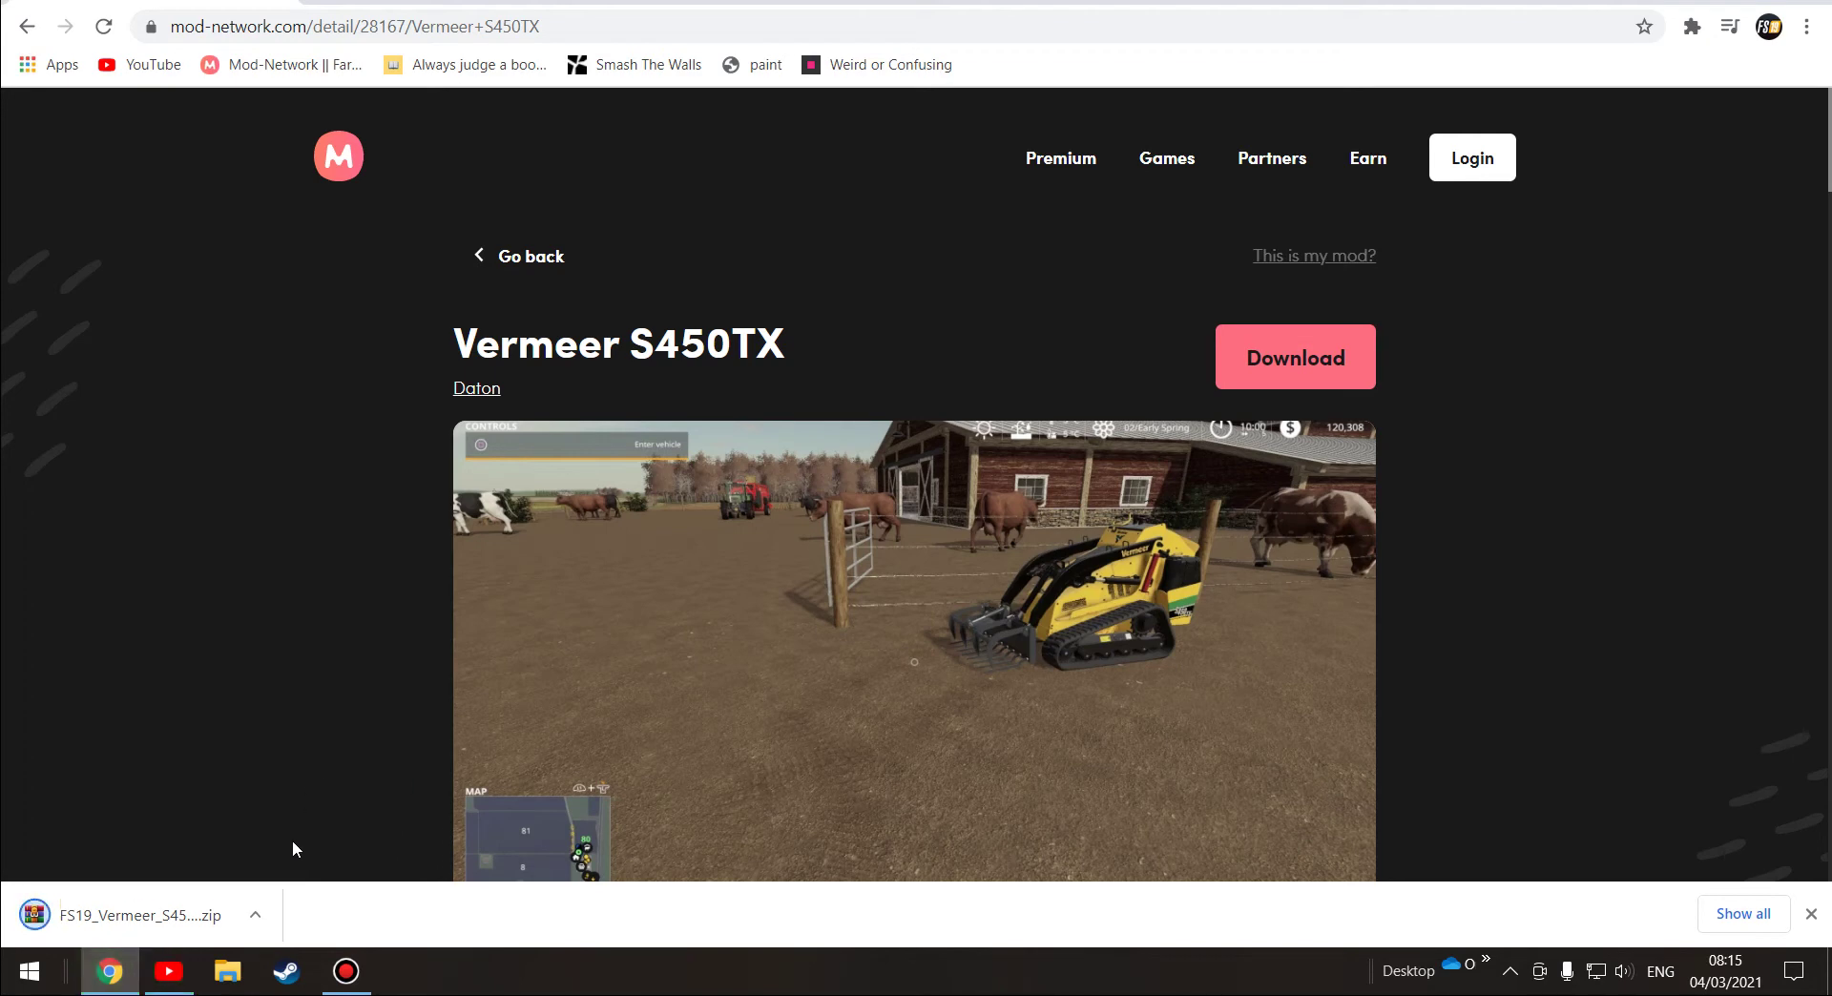
left_click(255, 916)
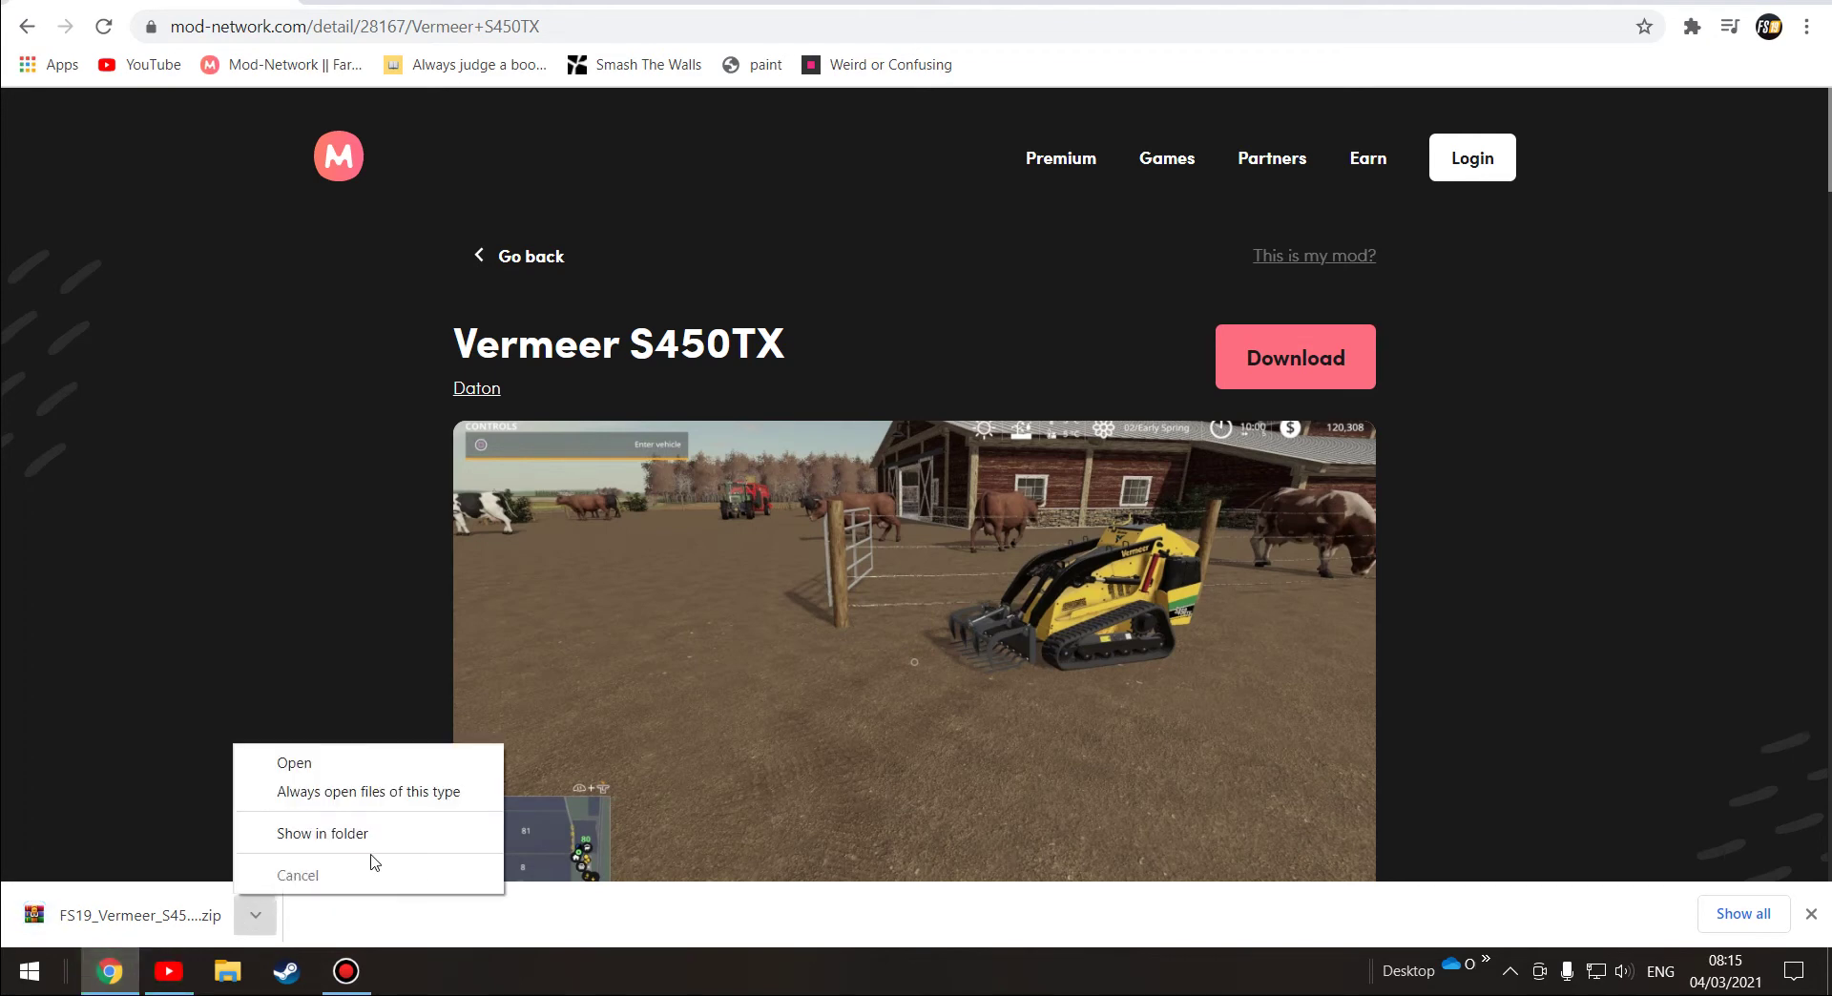
left_click(310, 836)
Step: Move the FS19_Vermeer_S450TX_1V archive from Downloads into the mods folder on SSD Drive (D:)
right_click(421, 256)
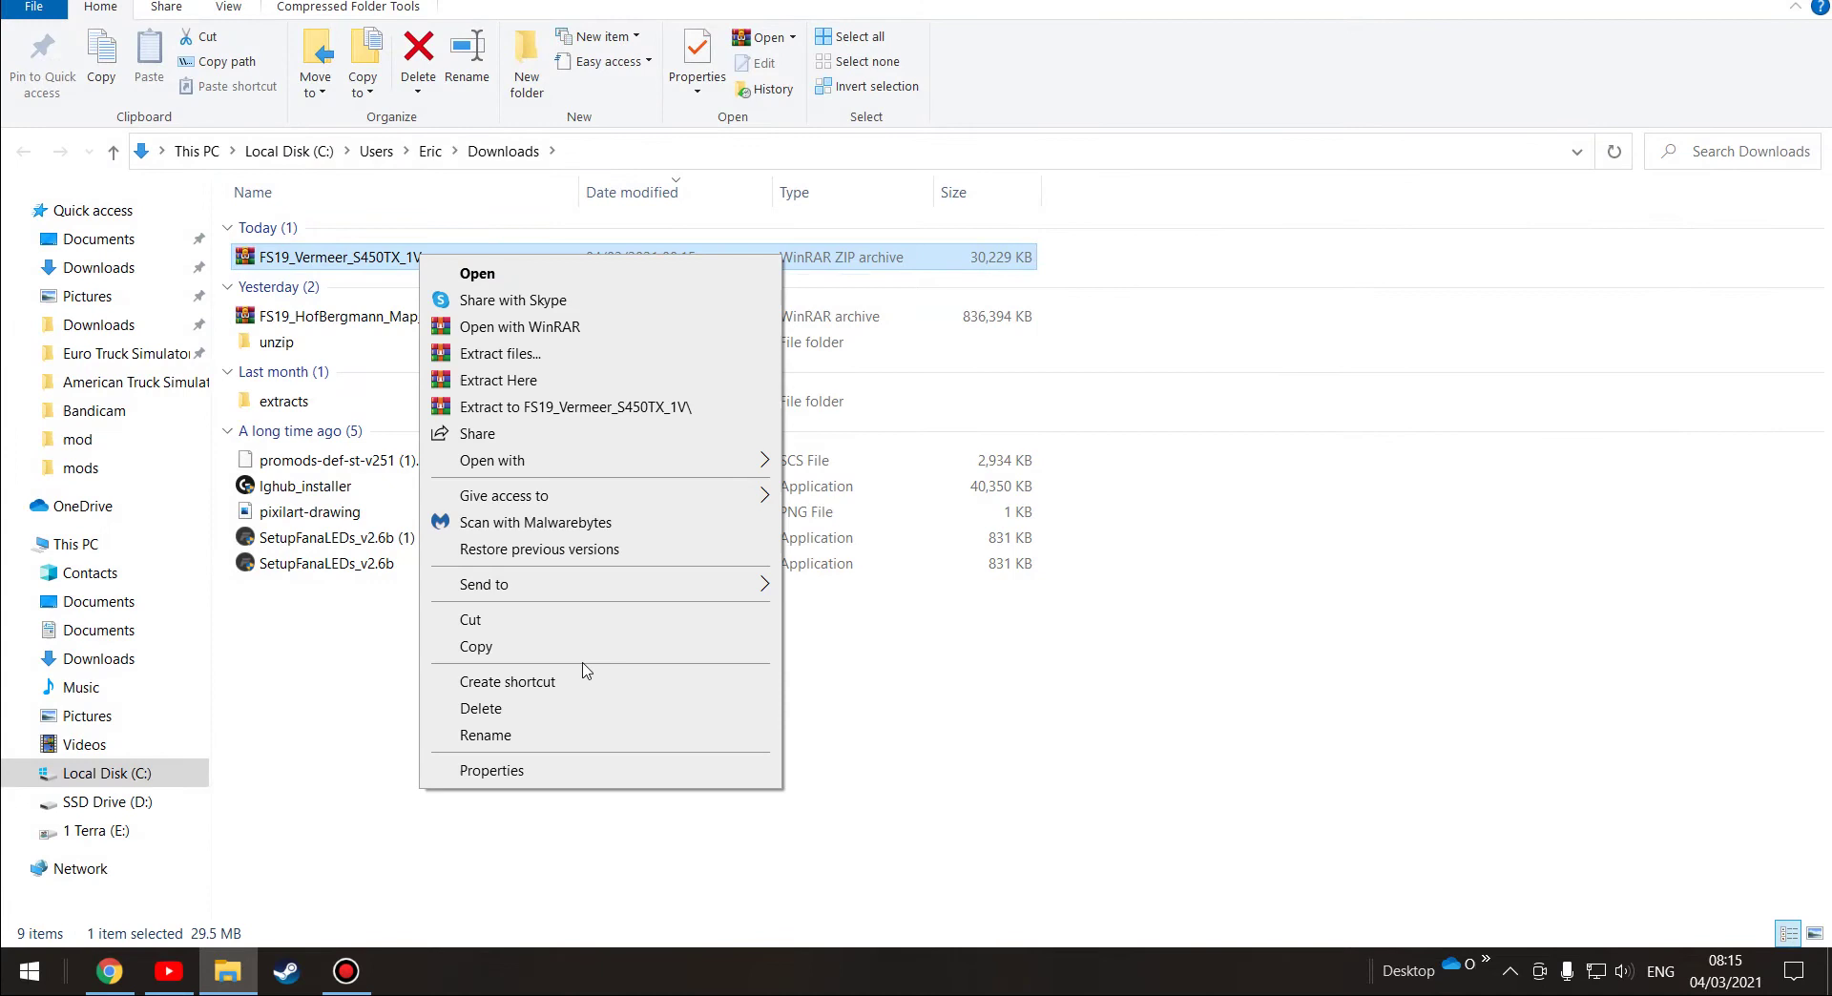
left_click(498, 621)
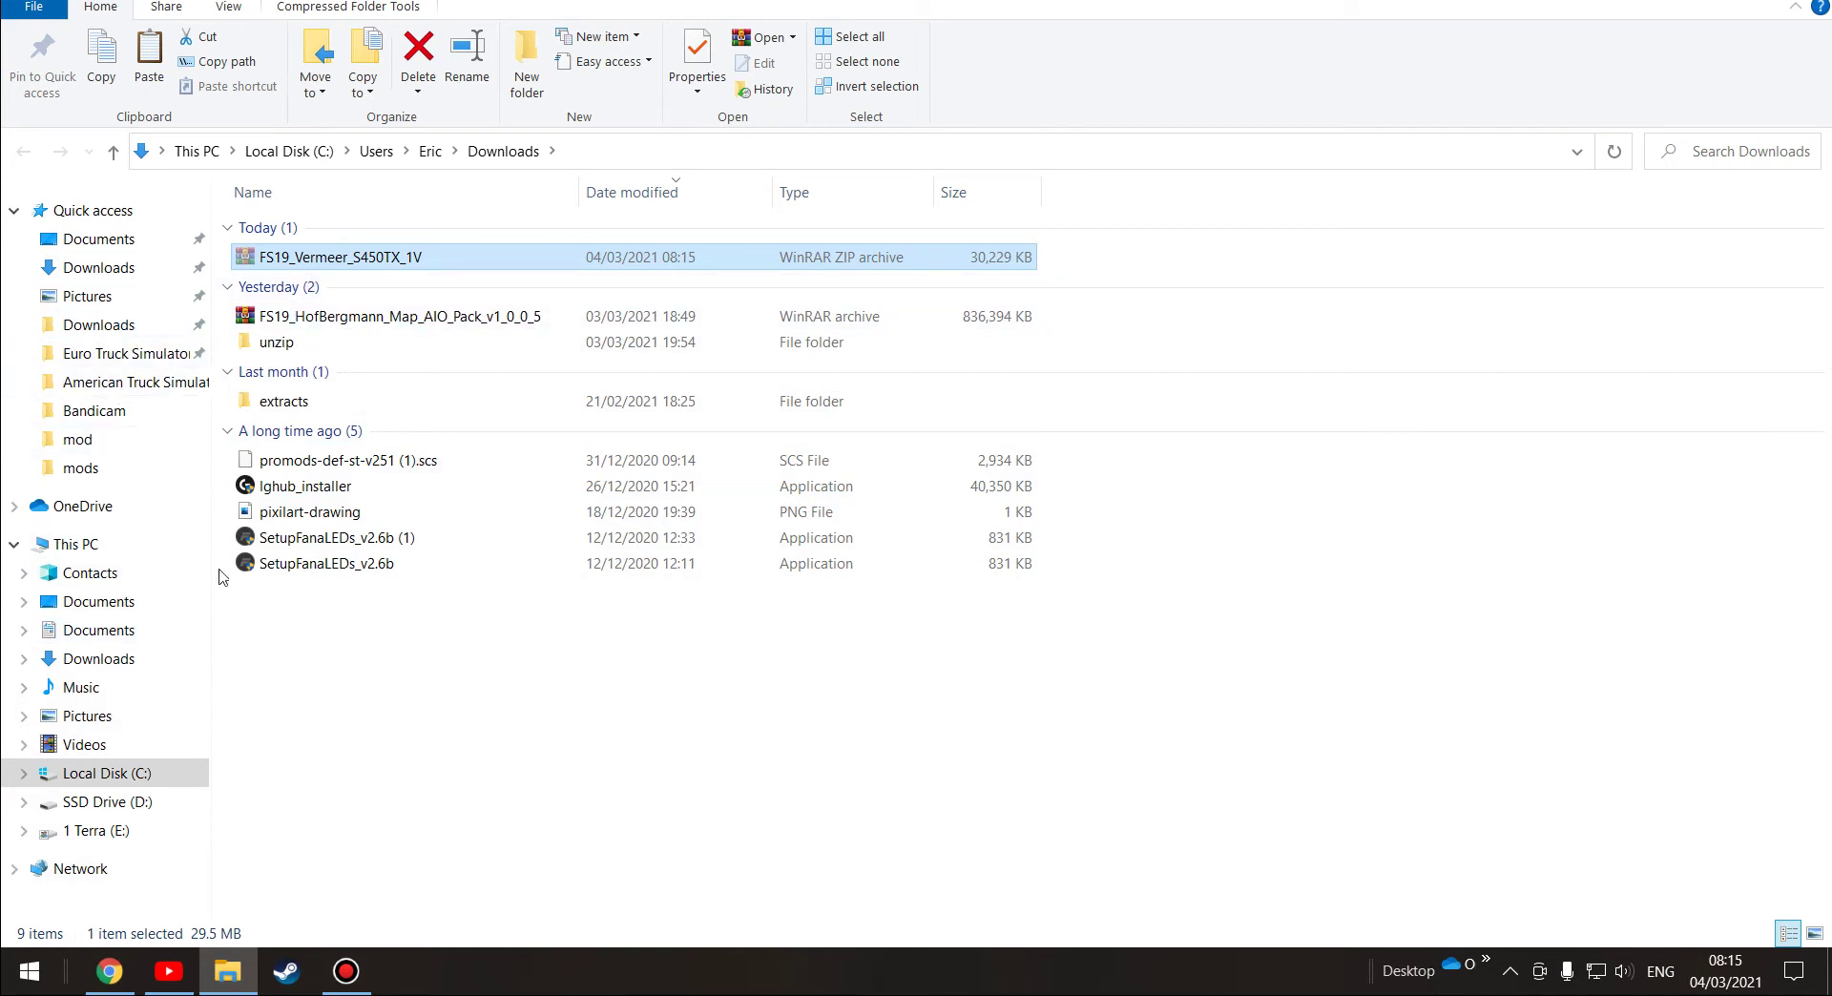
left_click(134, 802)
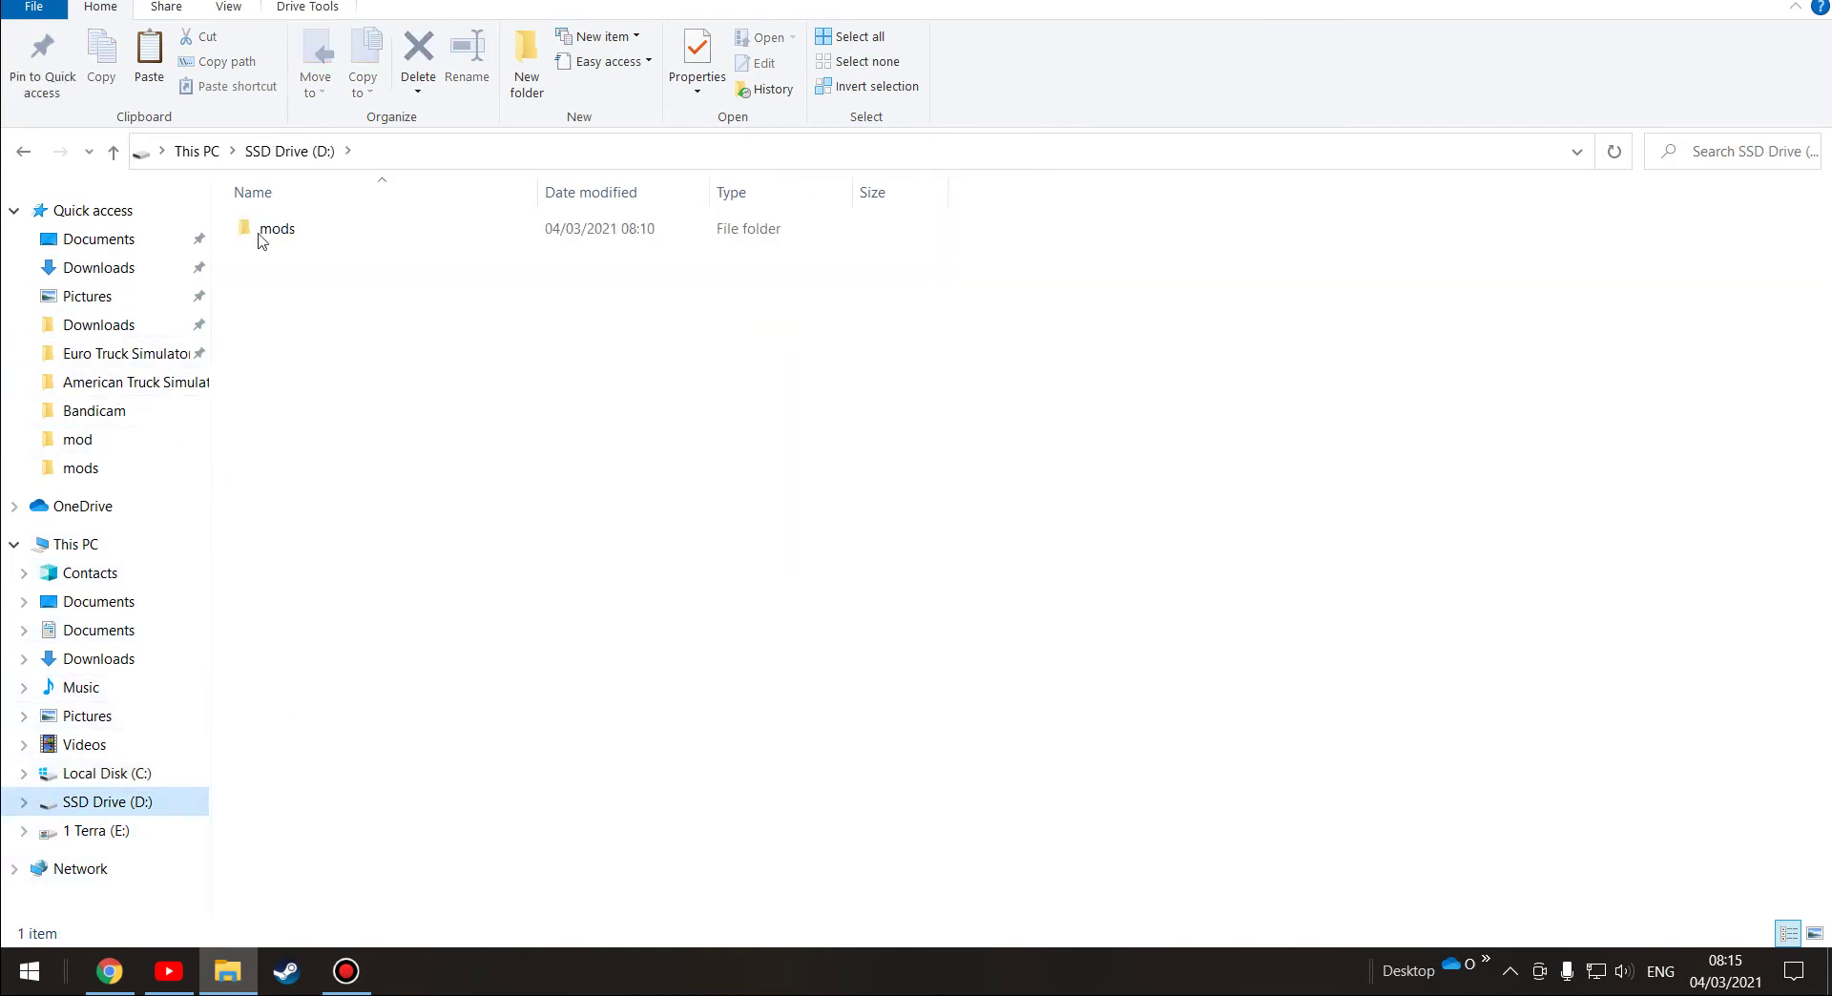
double_click(388, 234)
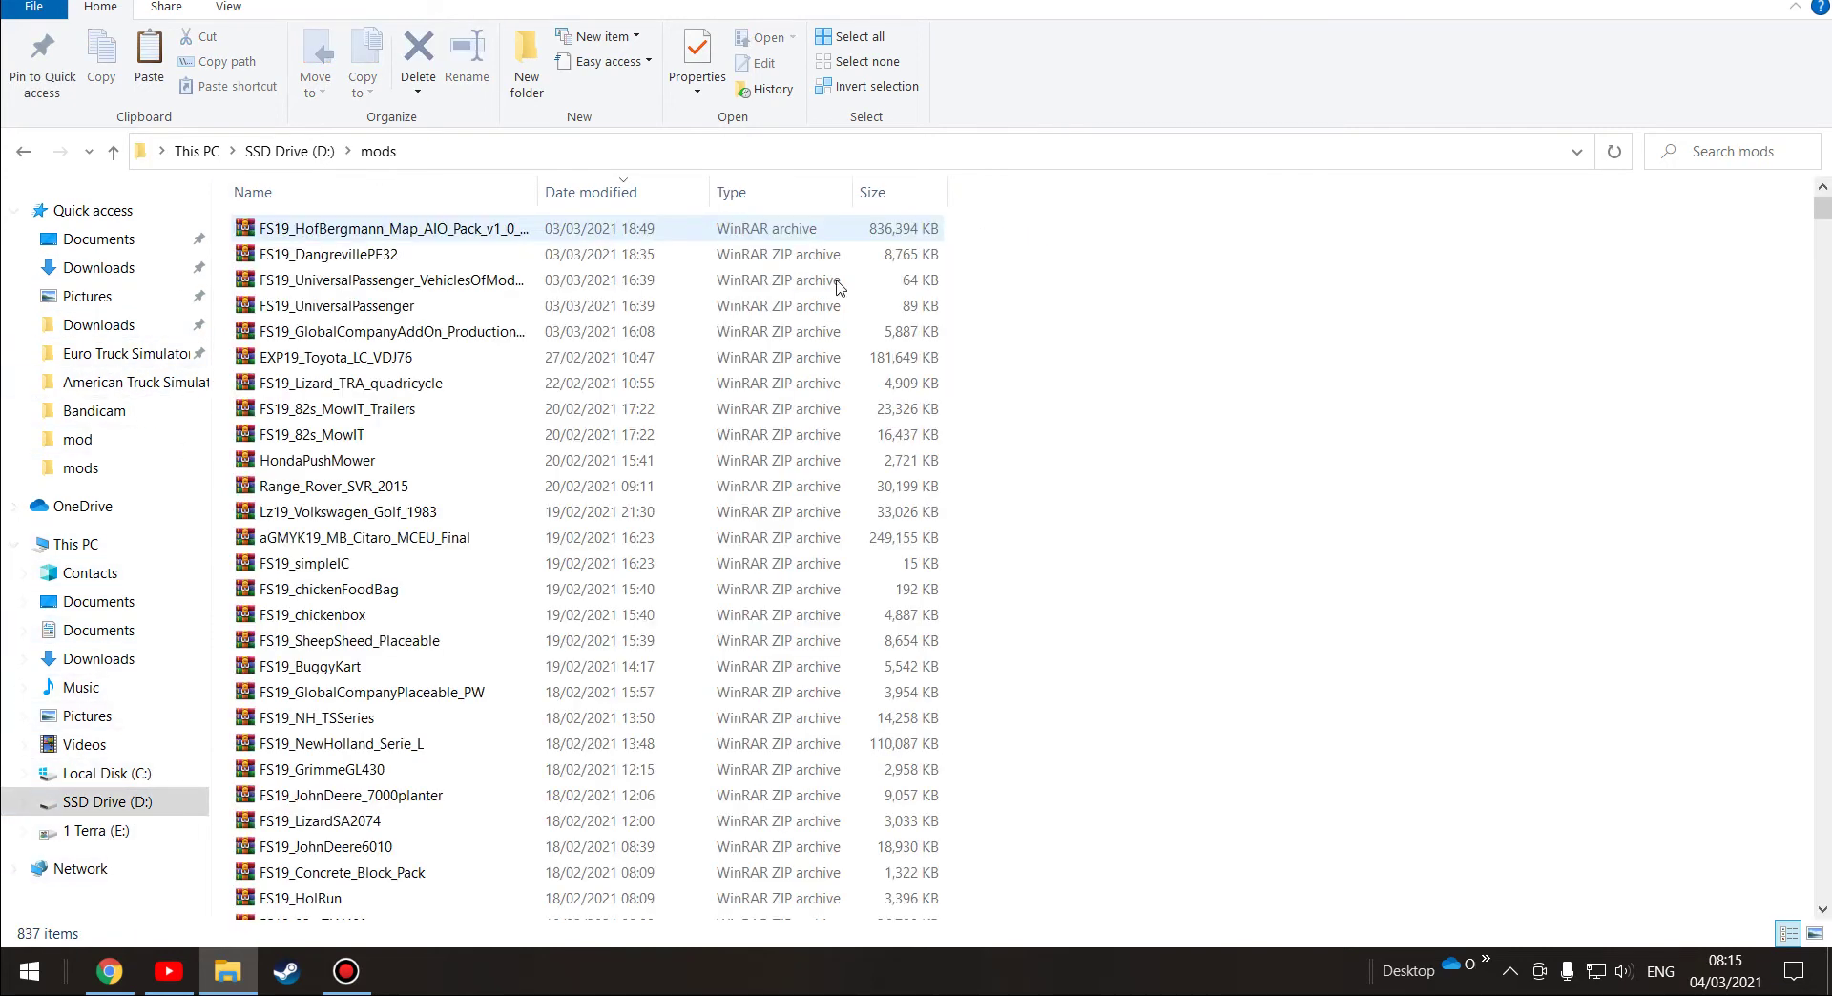
right_click(1177, 359)
left_click(1232, 563)
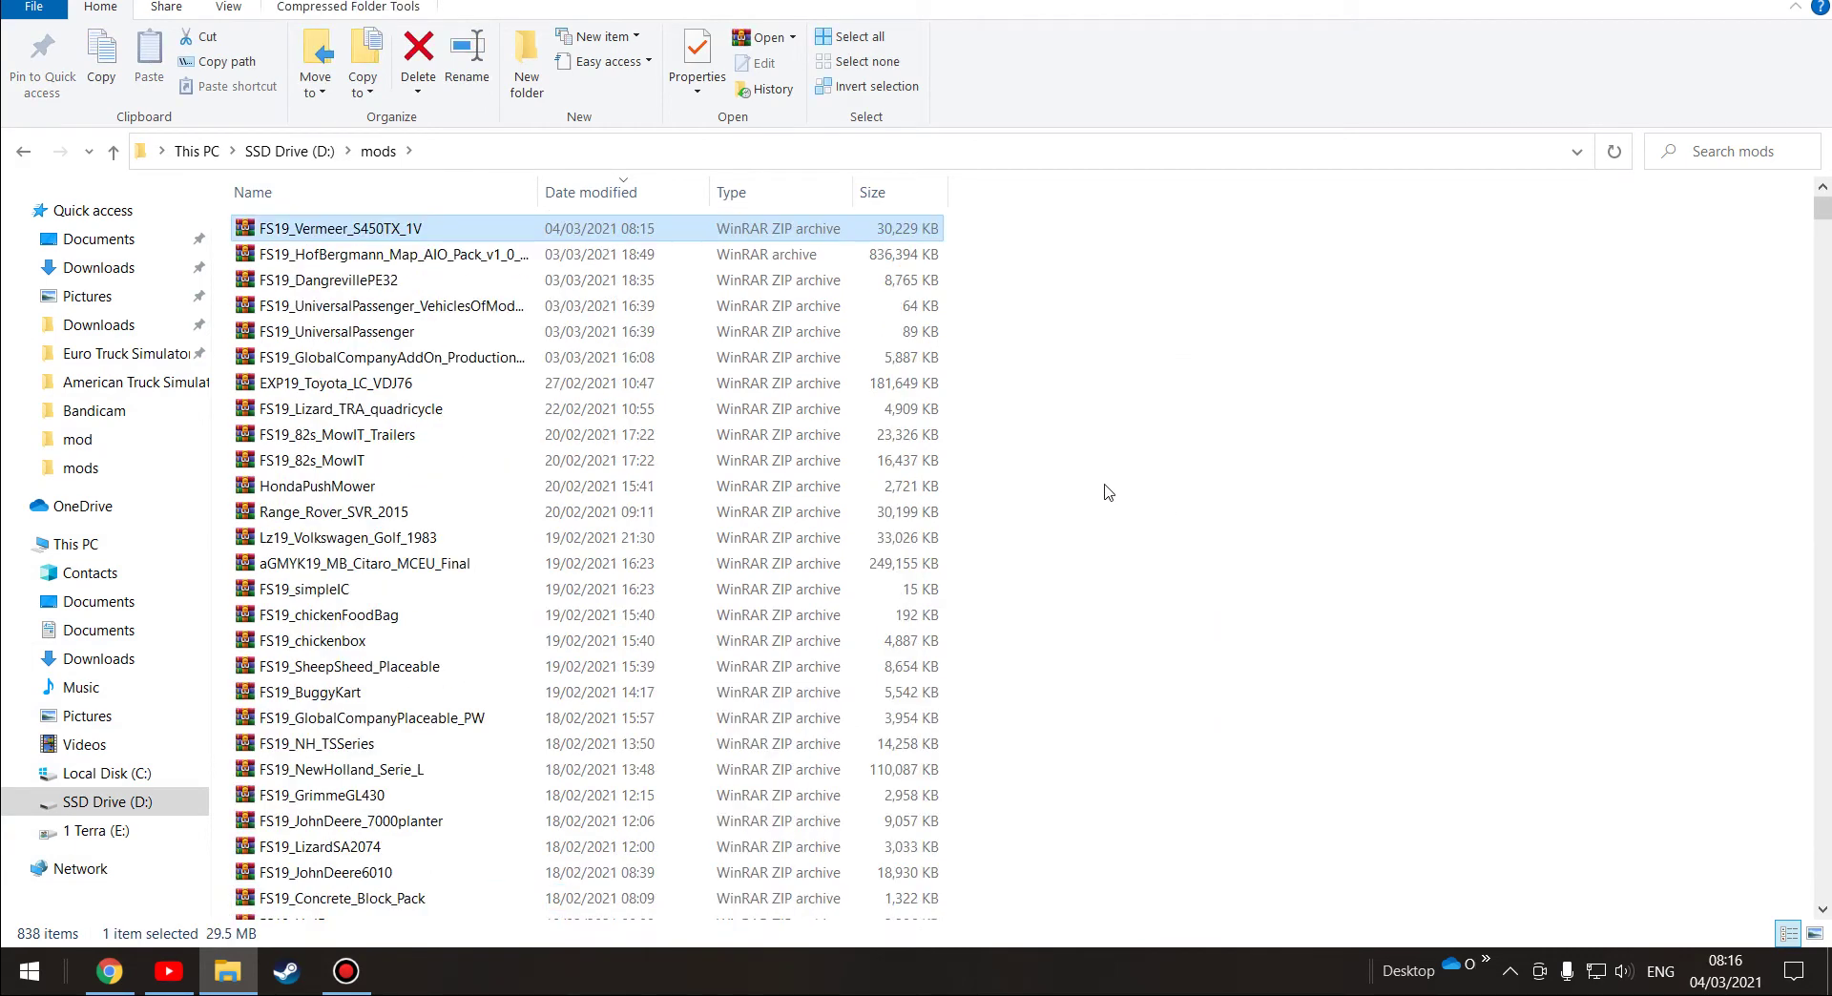
Step: View the 1 Terra (E:) drive and the Documents folder, and return to SSD Drive (D:)
key("alt+Left")
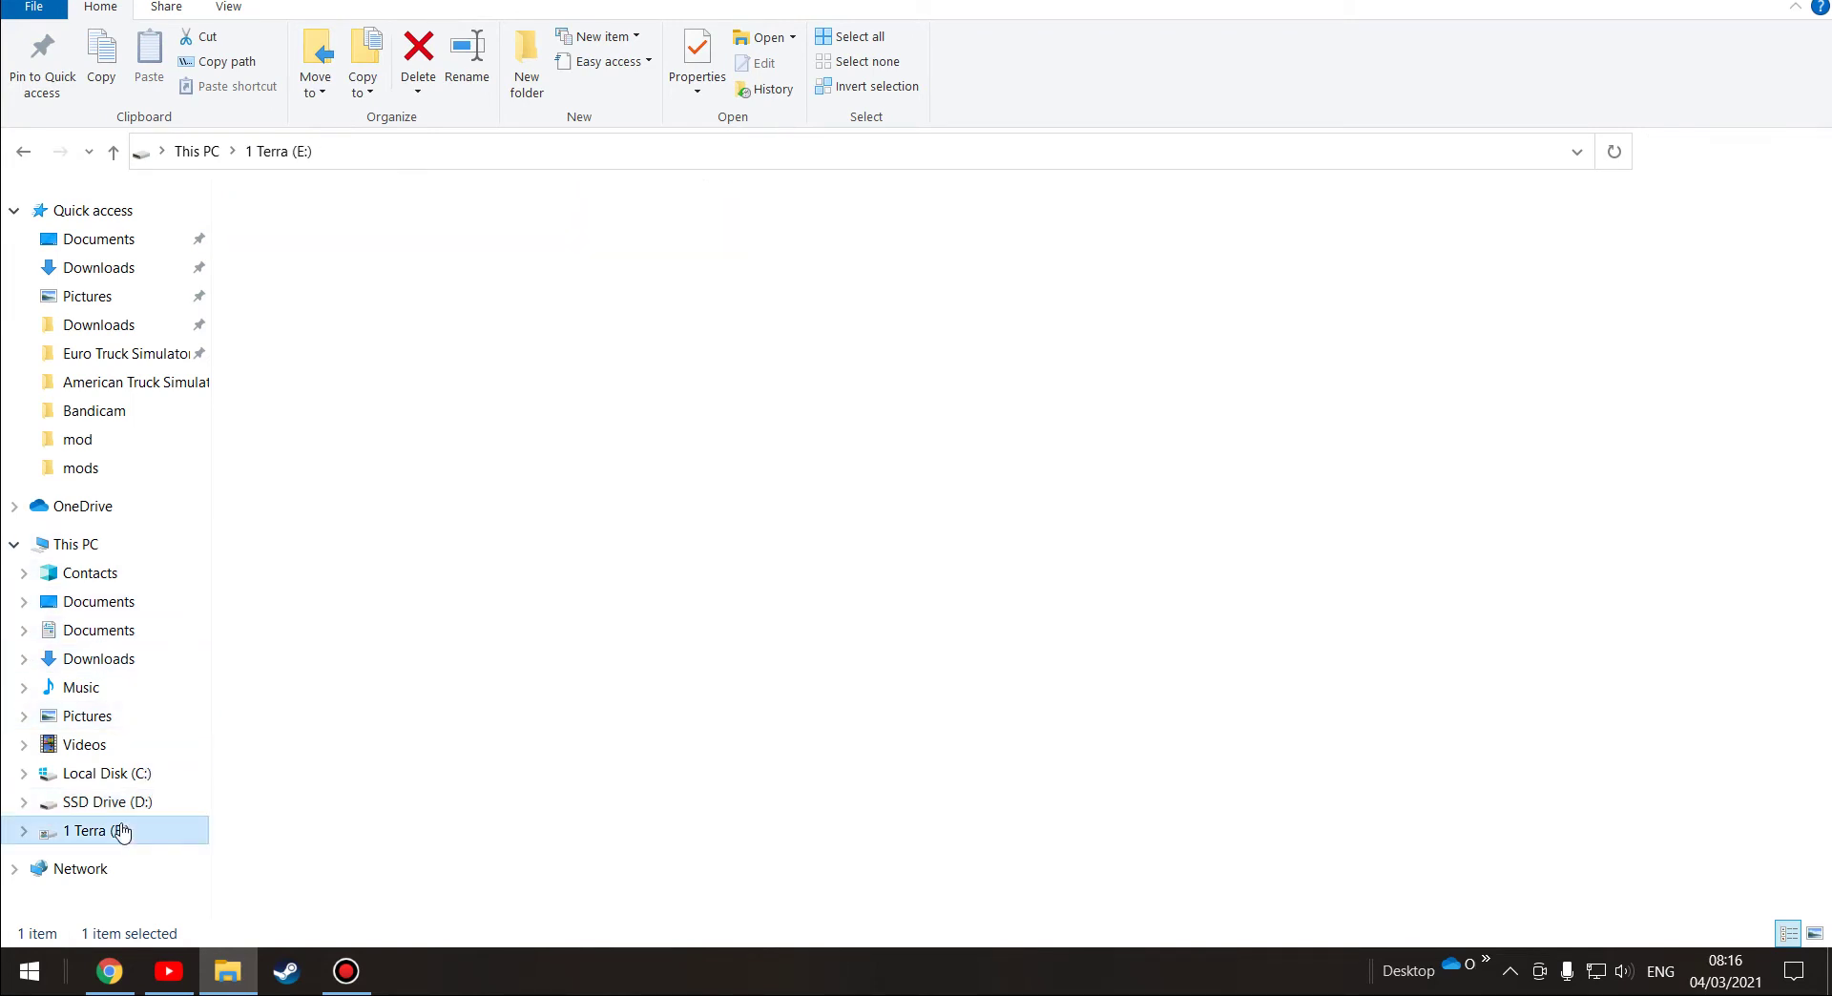
key("alt+Left")
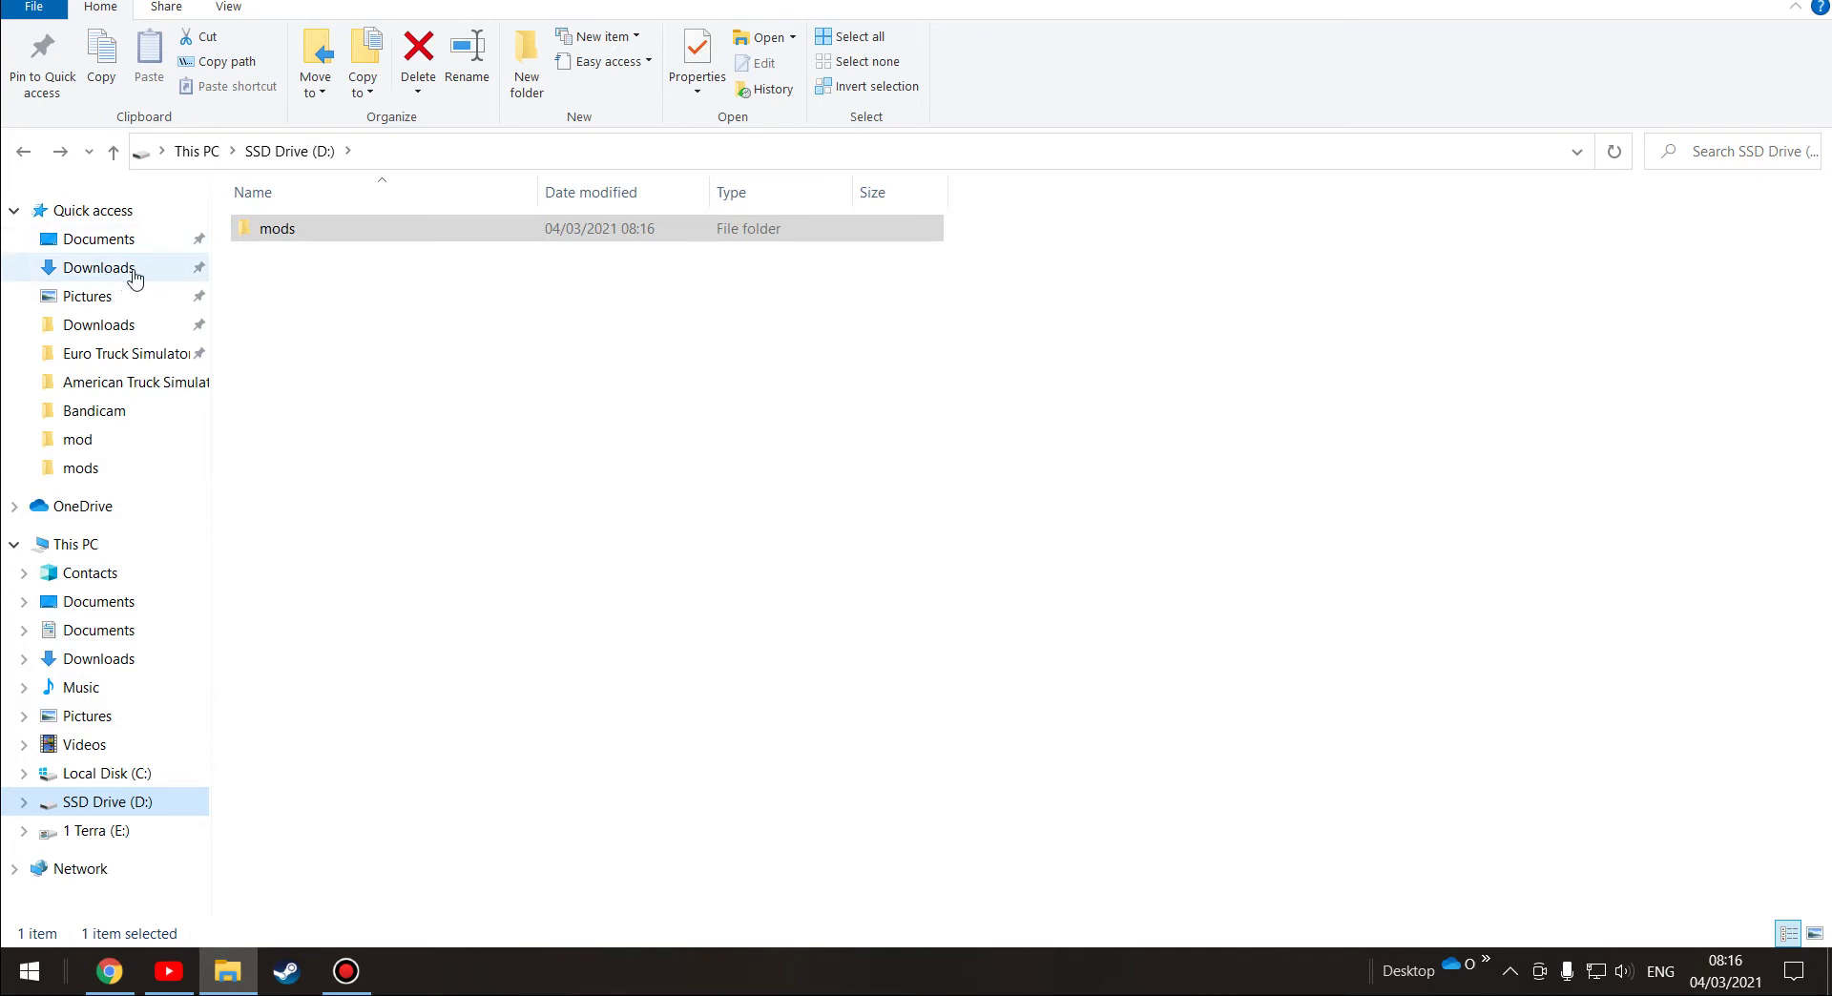
left_click(105, 241)
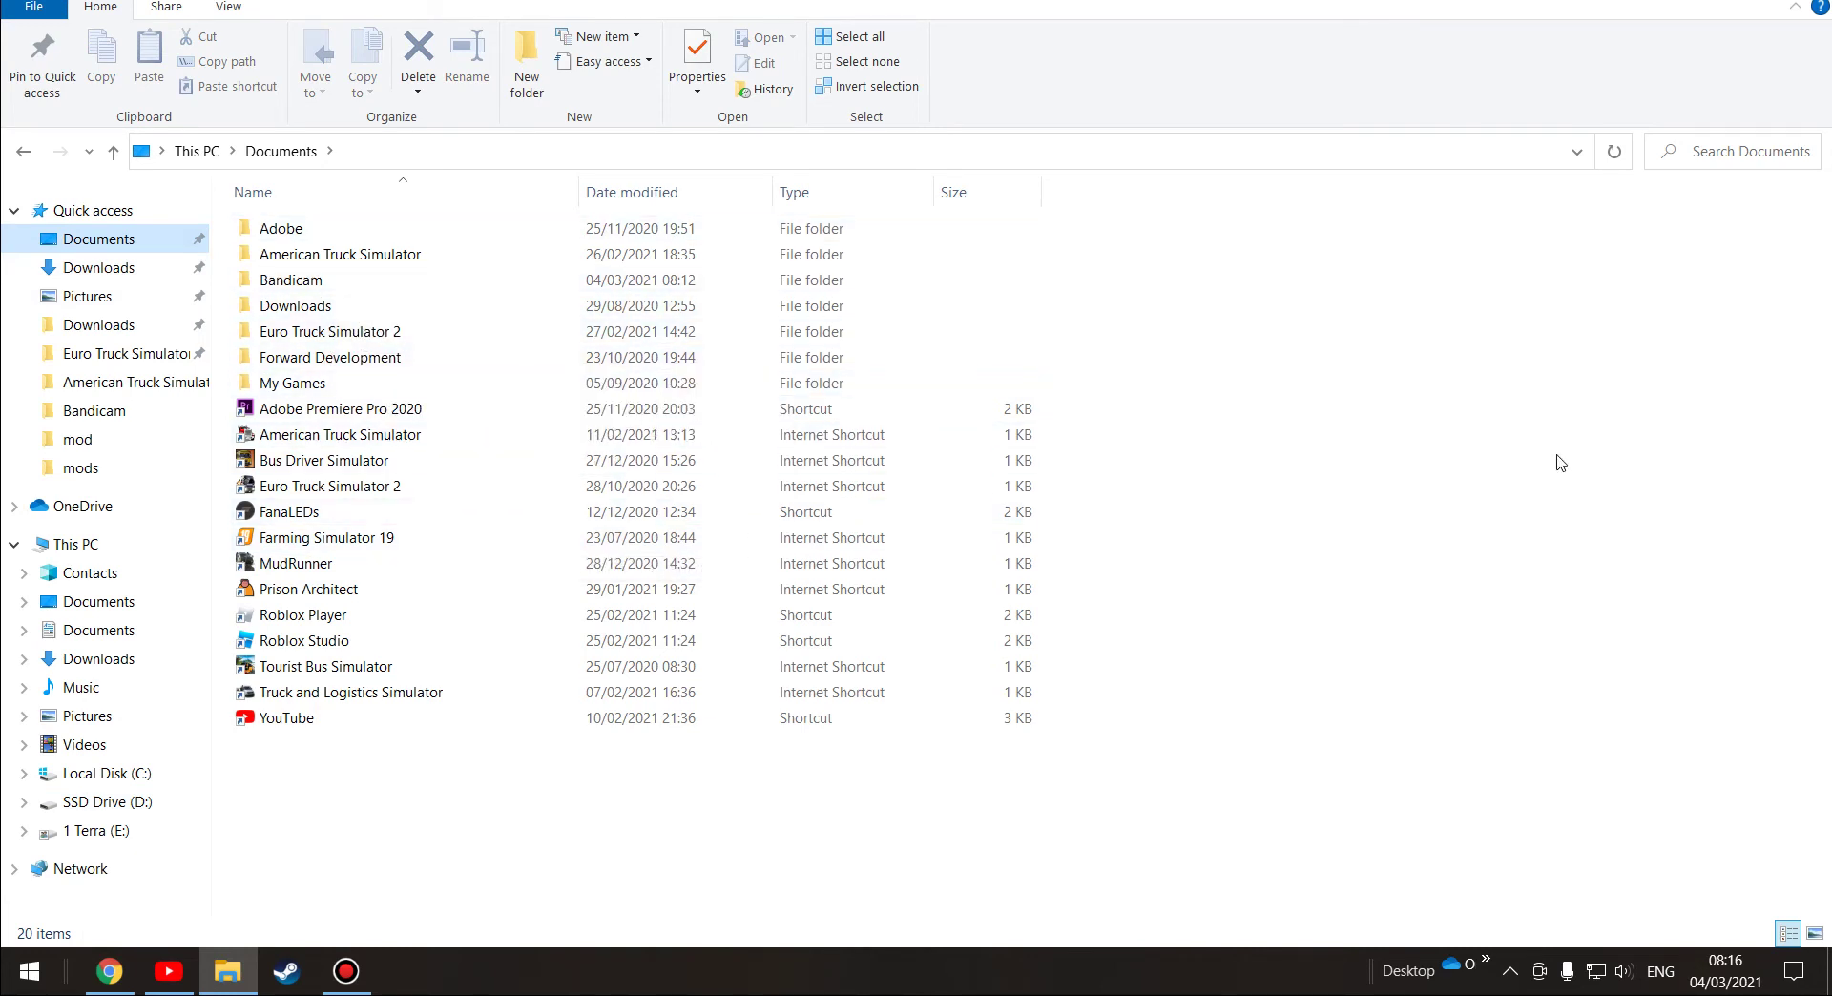
key("alt+Left")
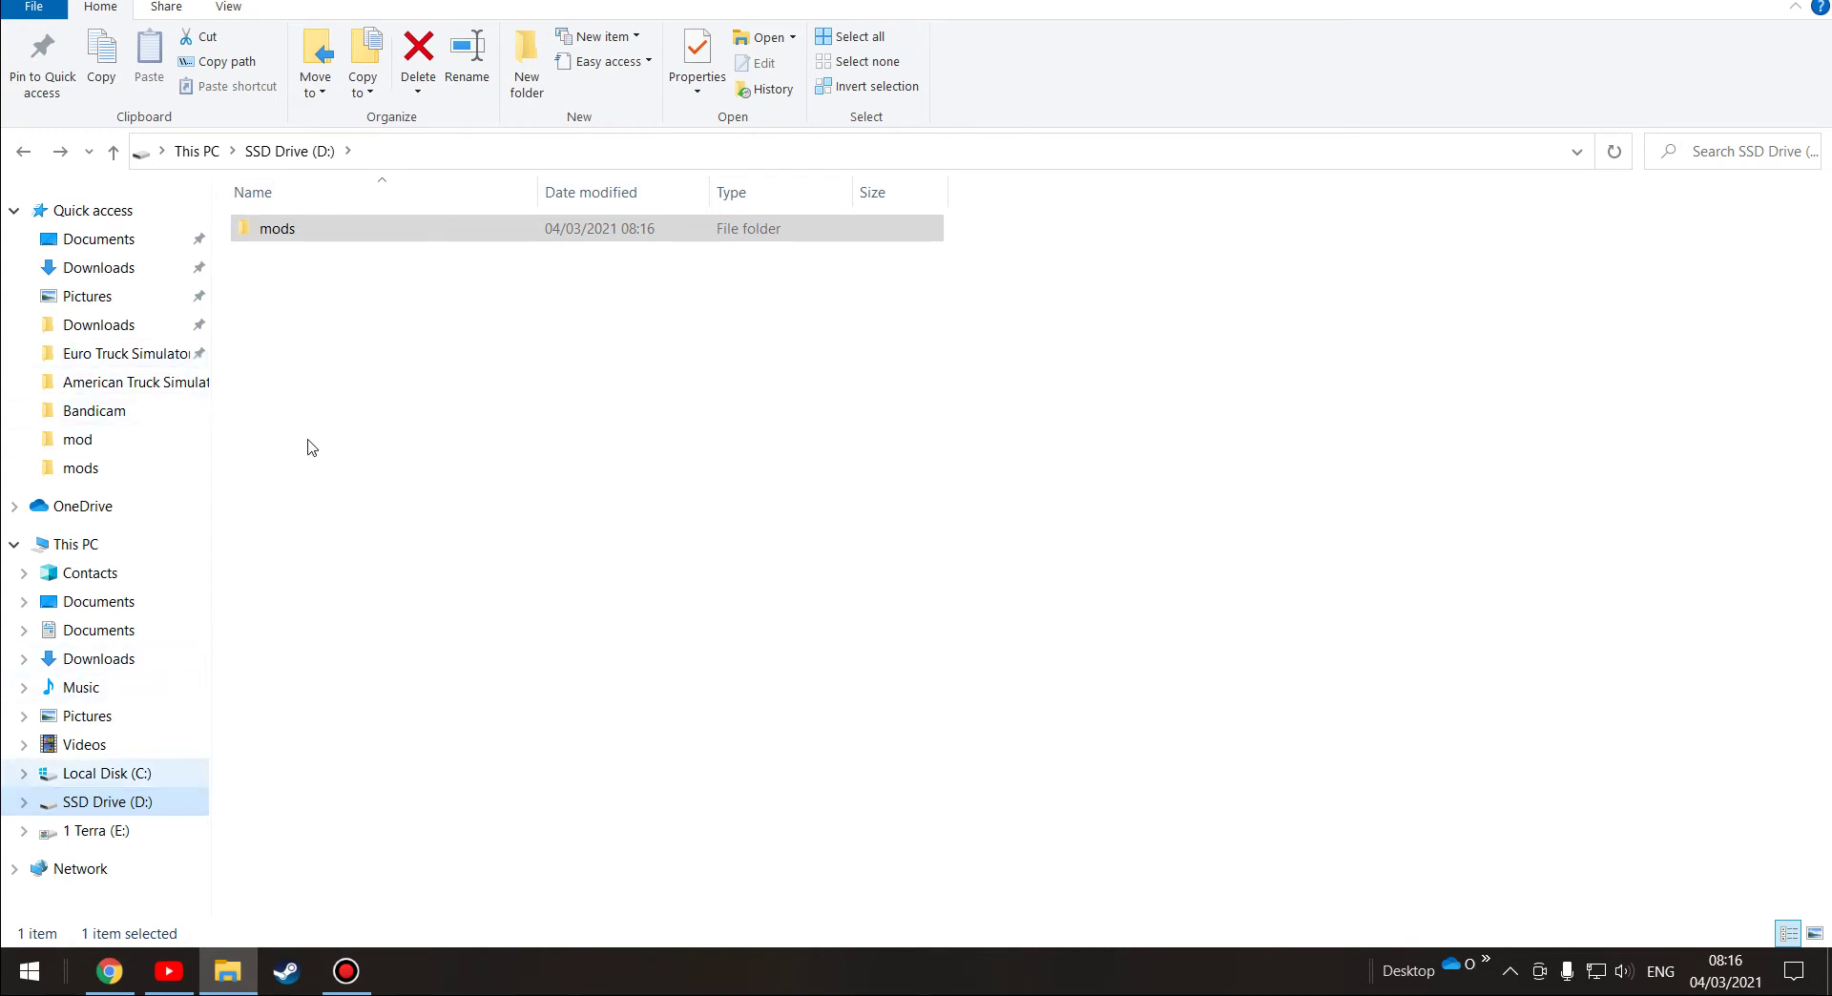
Step: Open the mods folder on SSD Drive (D:) and check the contents of New folder (2) and New folder (4)
double_click(336, 231)
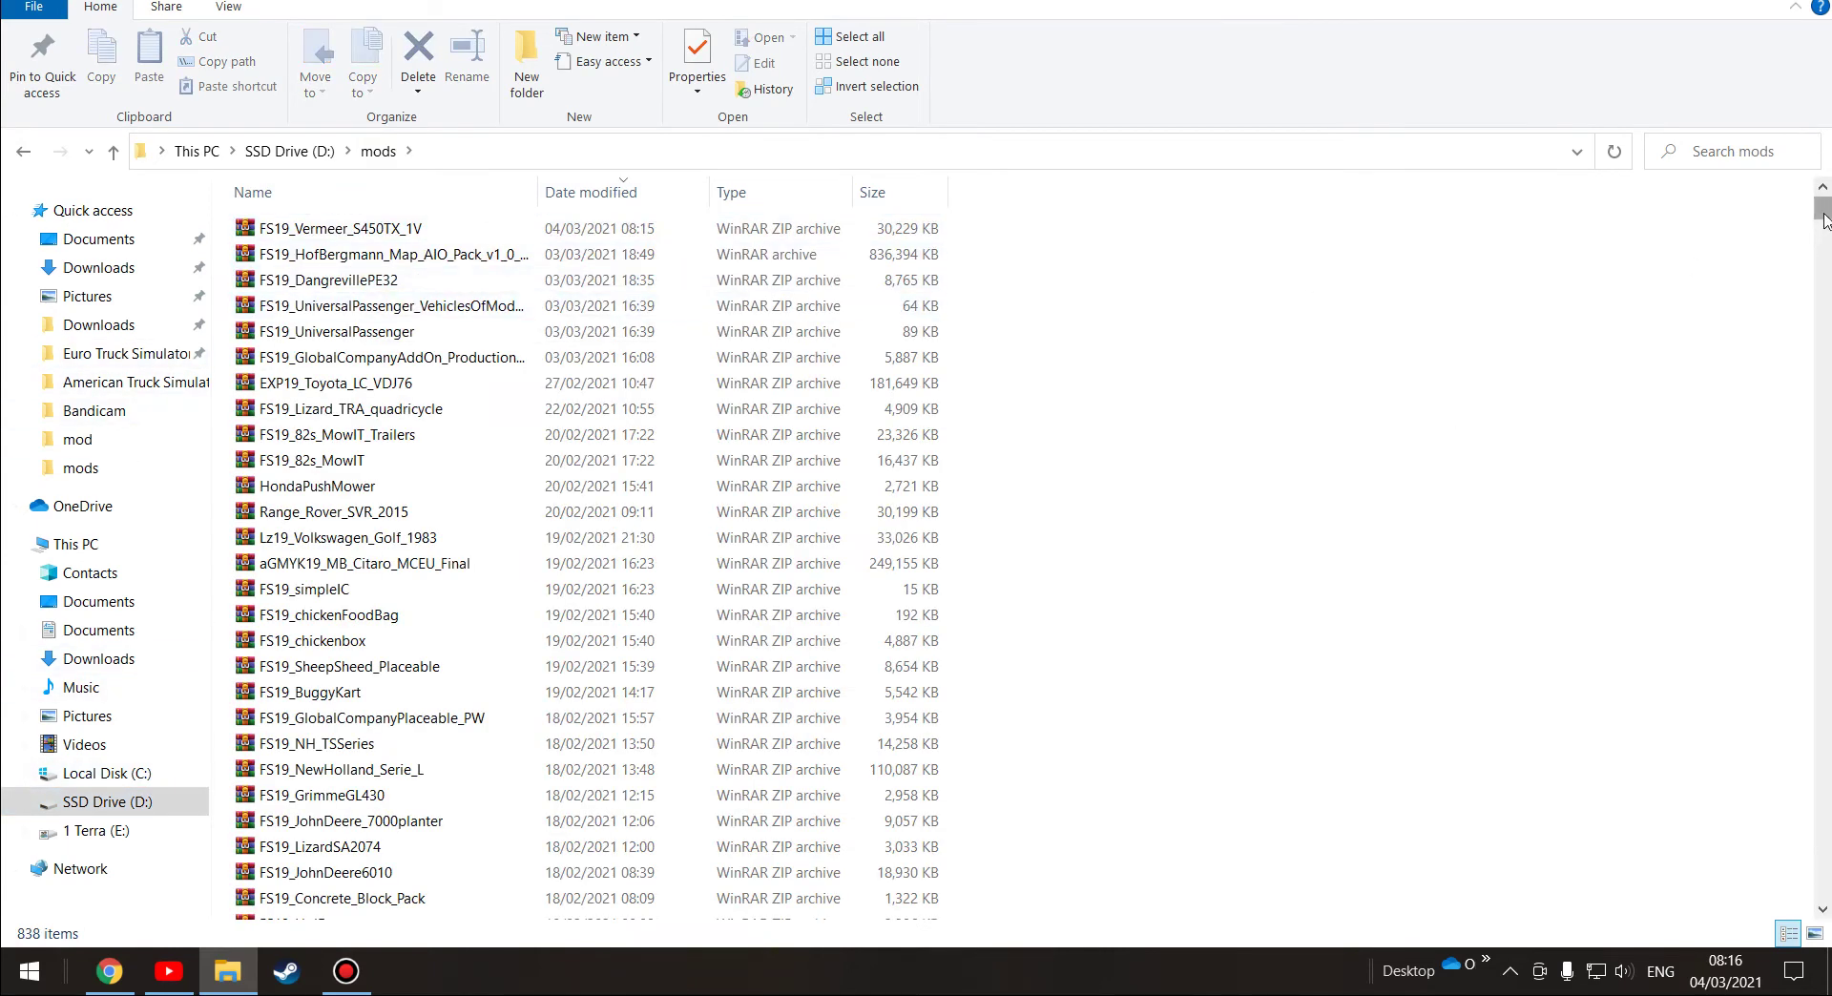
left_click_drag(1824, 212, 1824, 888)
left_click(332, 678)
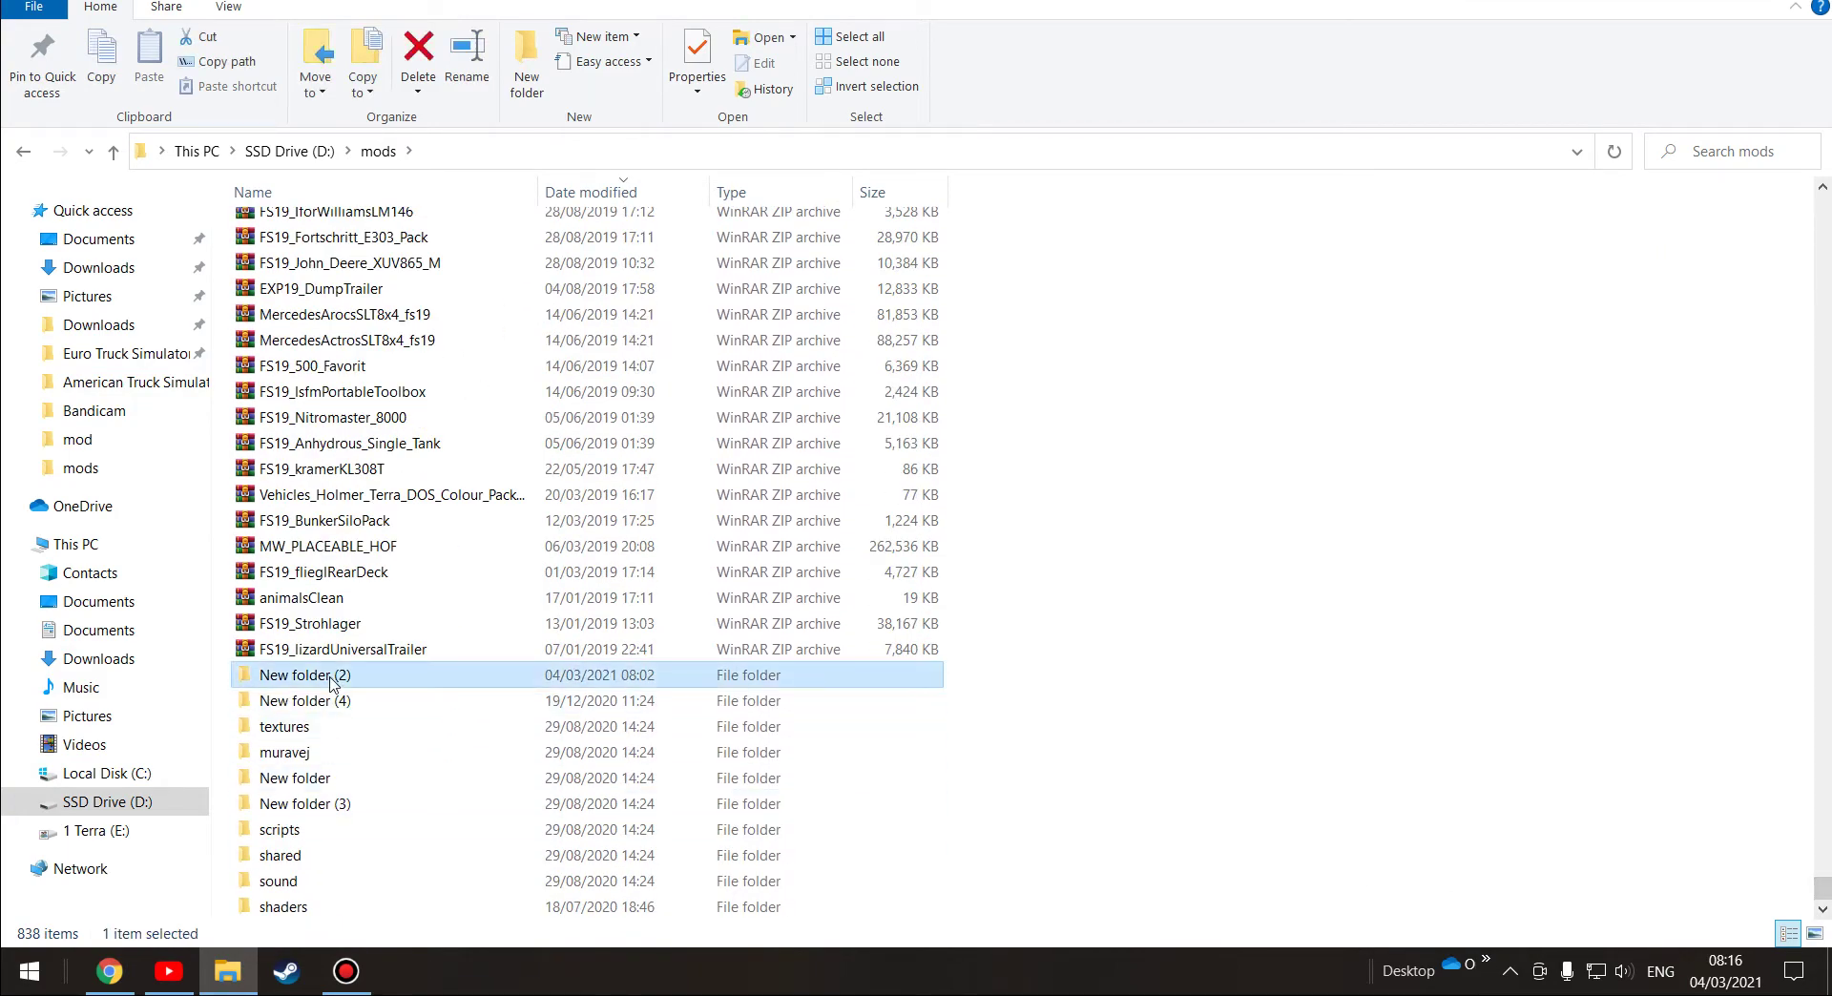
double_click(332, 679)
key("alt+Left")
scroll(371, 771, "down", 2)
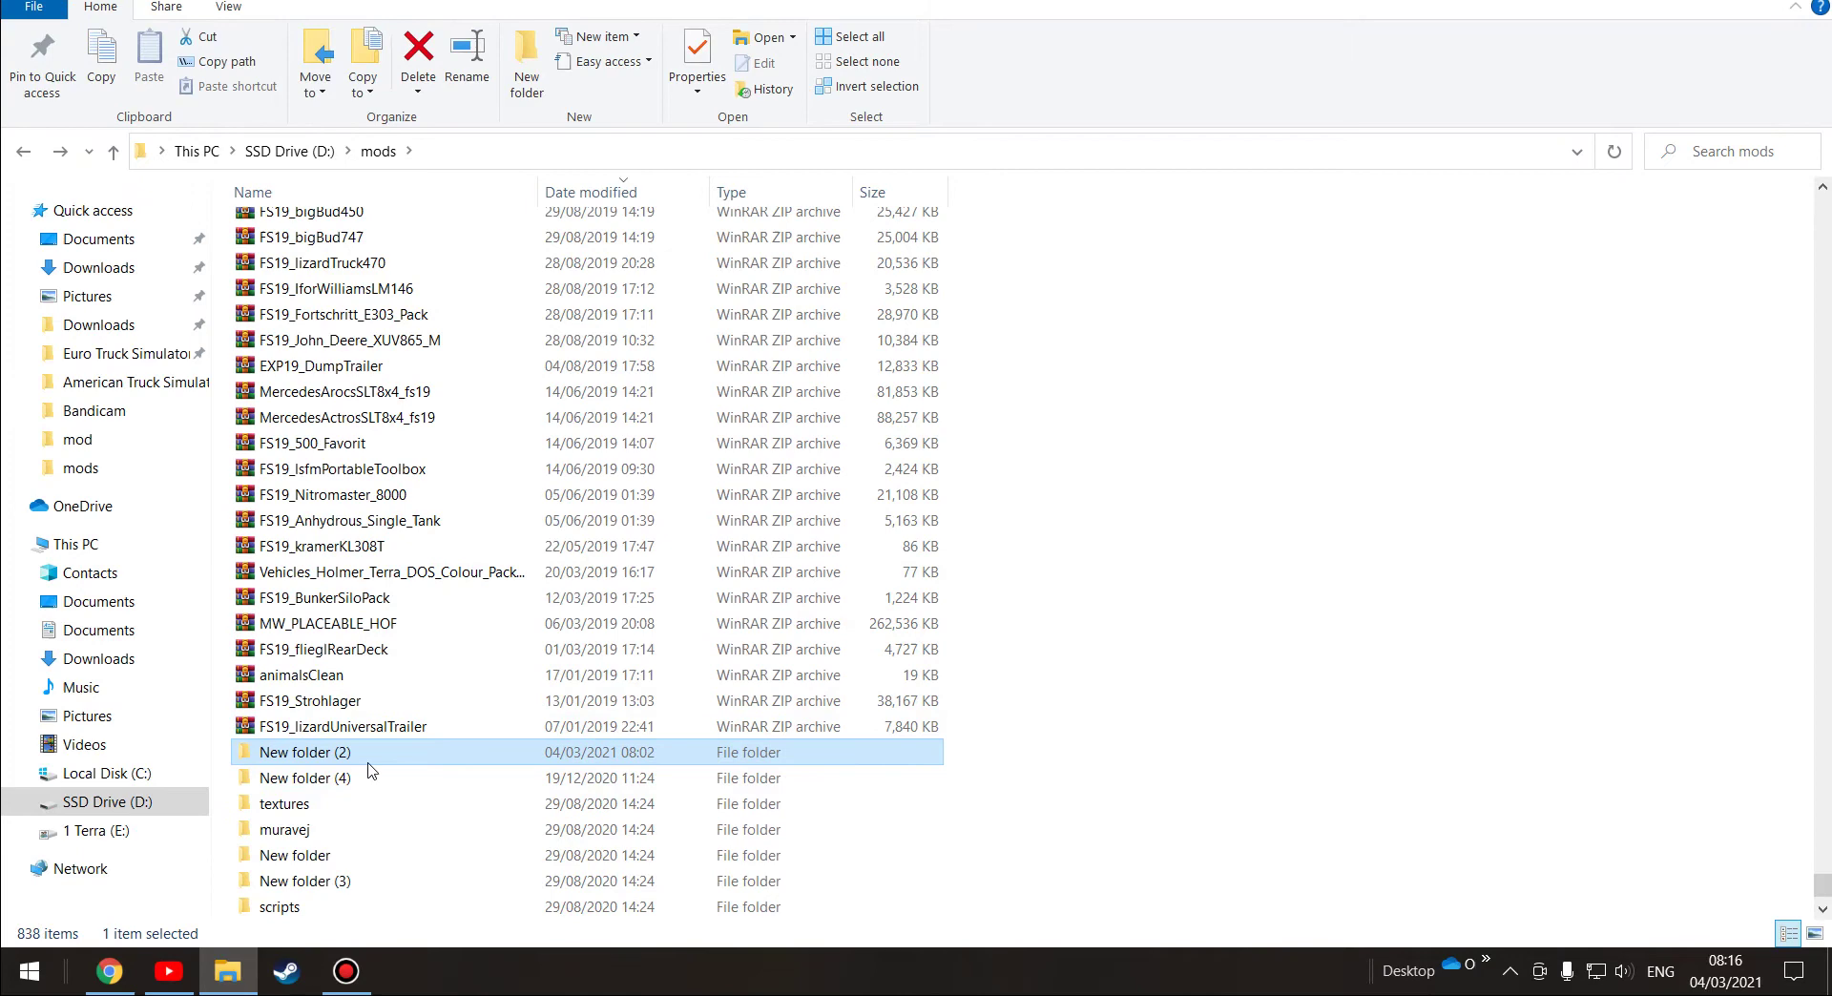
double_click(371, 776)
key("alt+Left")
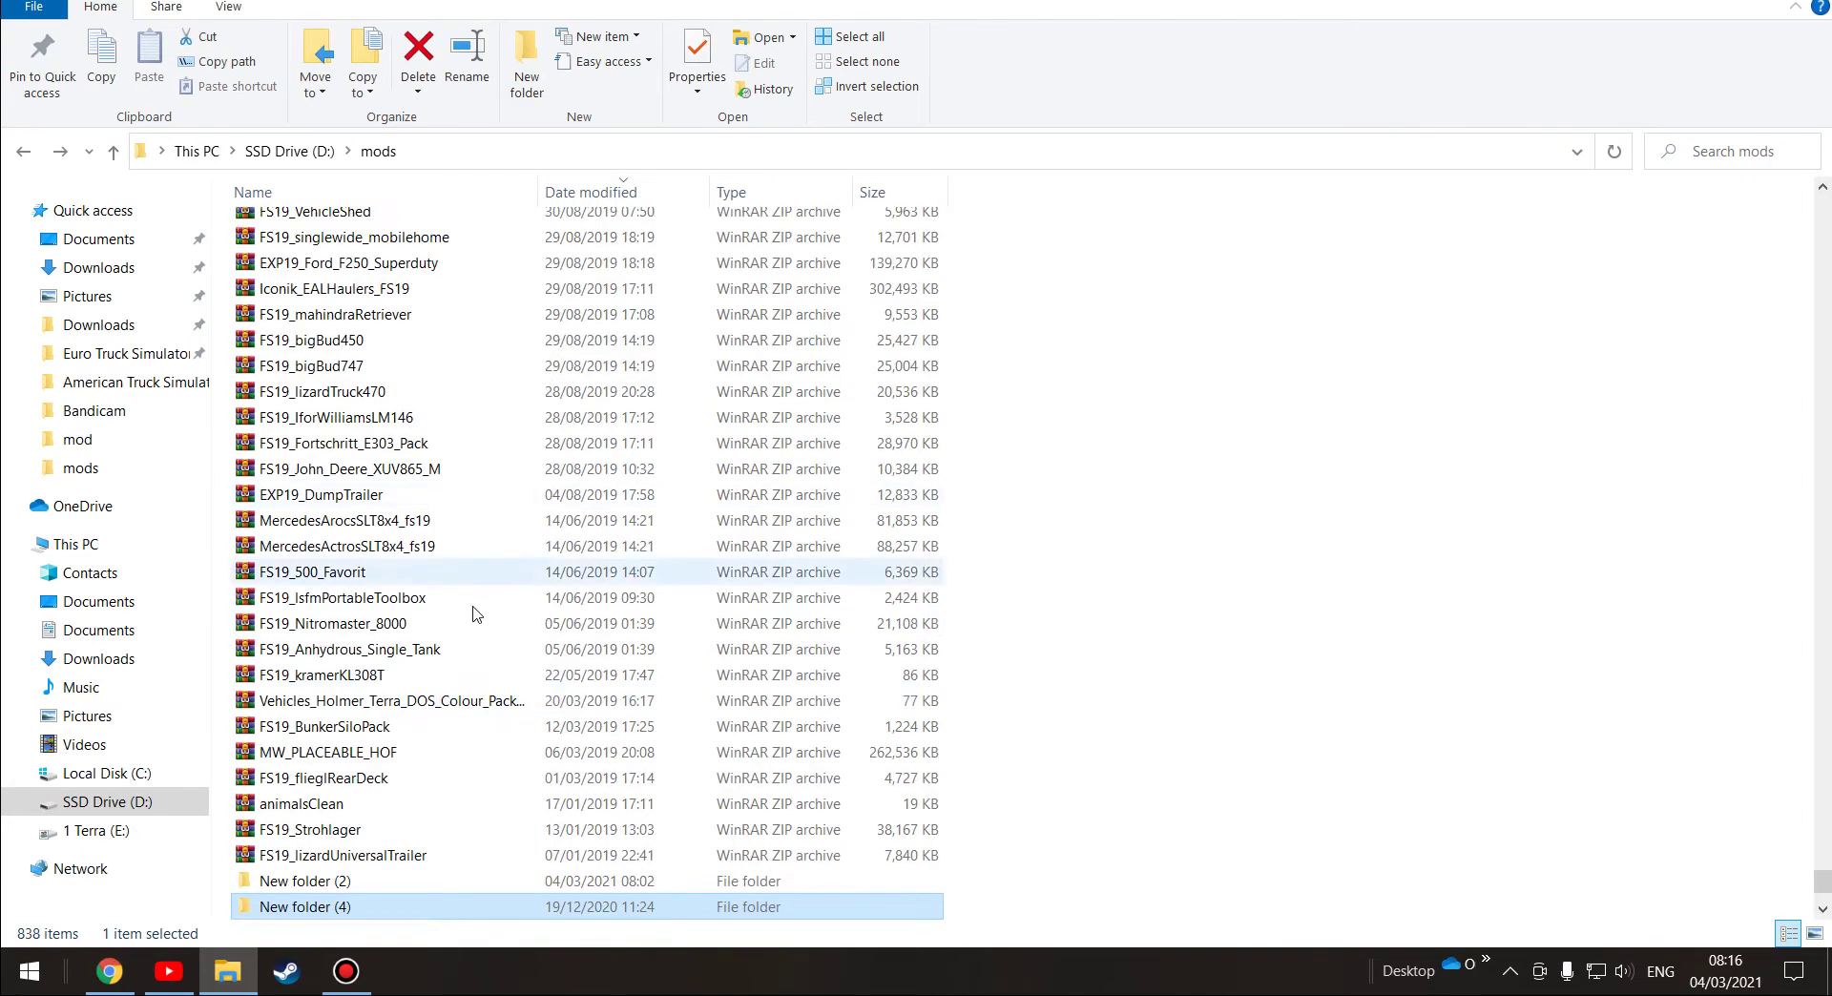
Step: Check the contents of New folder (3) and New folder inside the mods folder
scroll(470, 687, "down", 2)
scroll(401, 783, "down", 1)
double_click(347, 804)
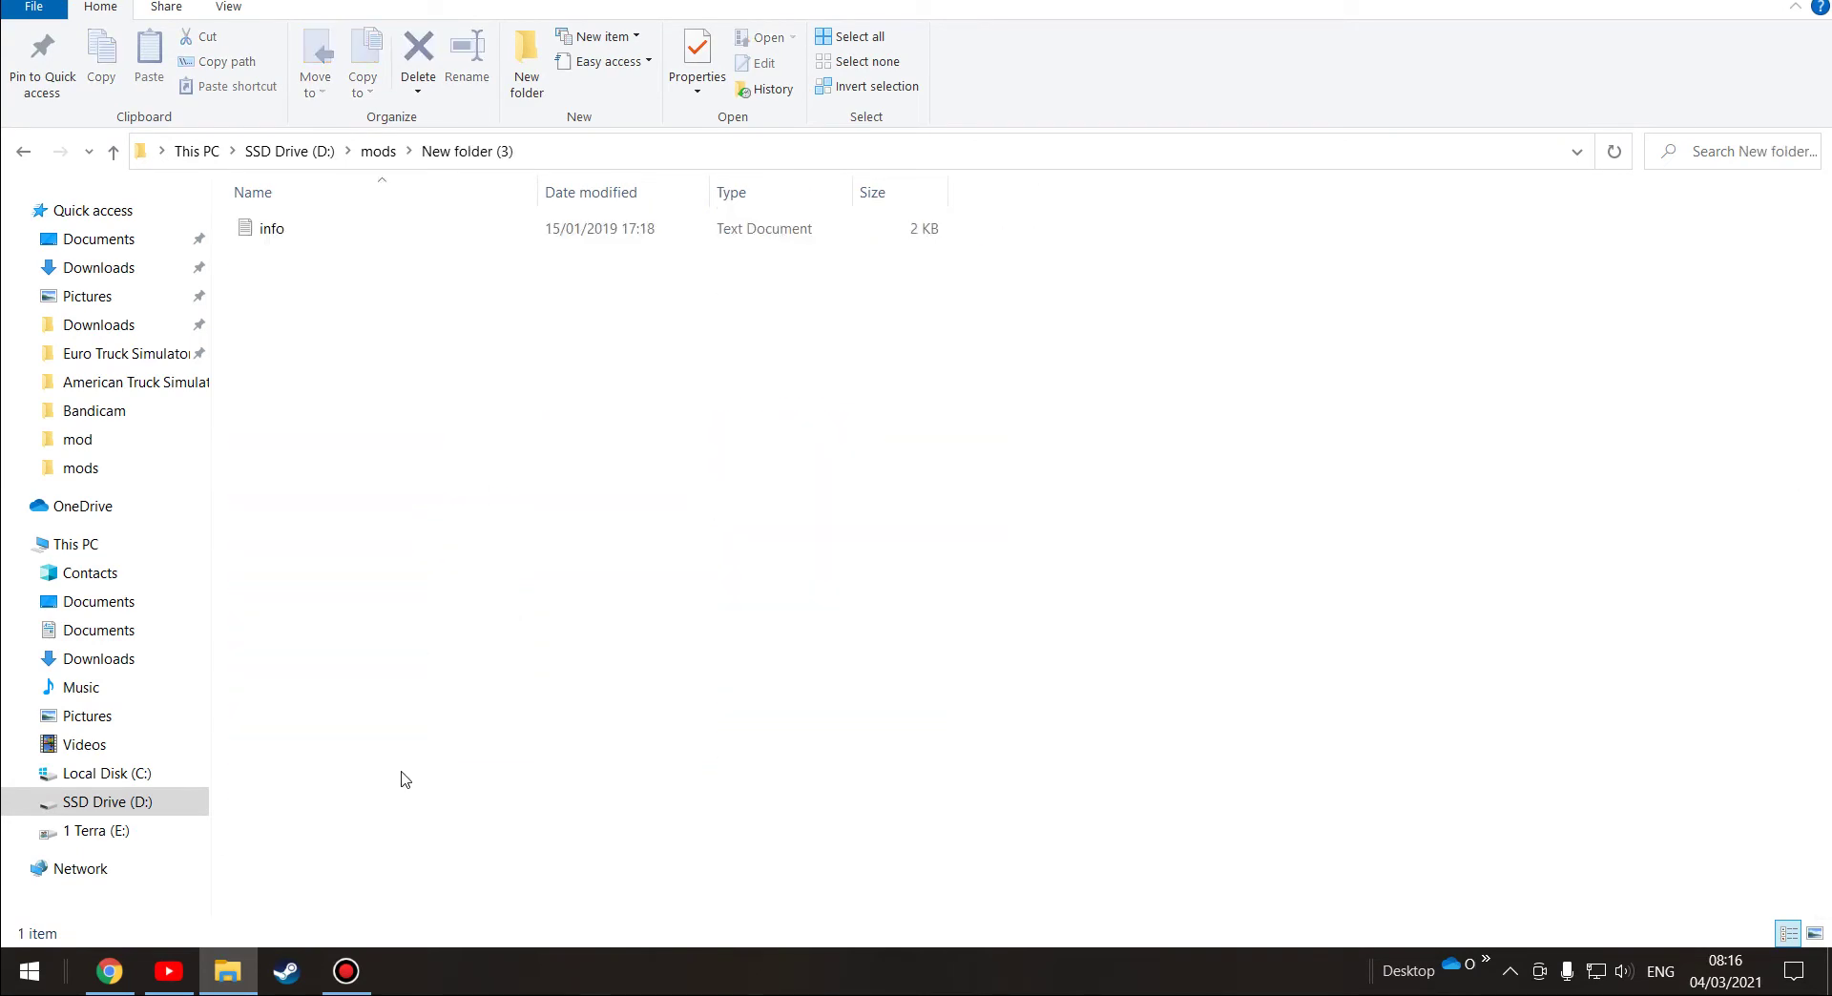
key("alt+Left")
scroll(349, 807, "down", 1)
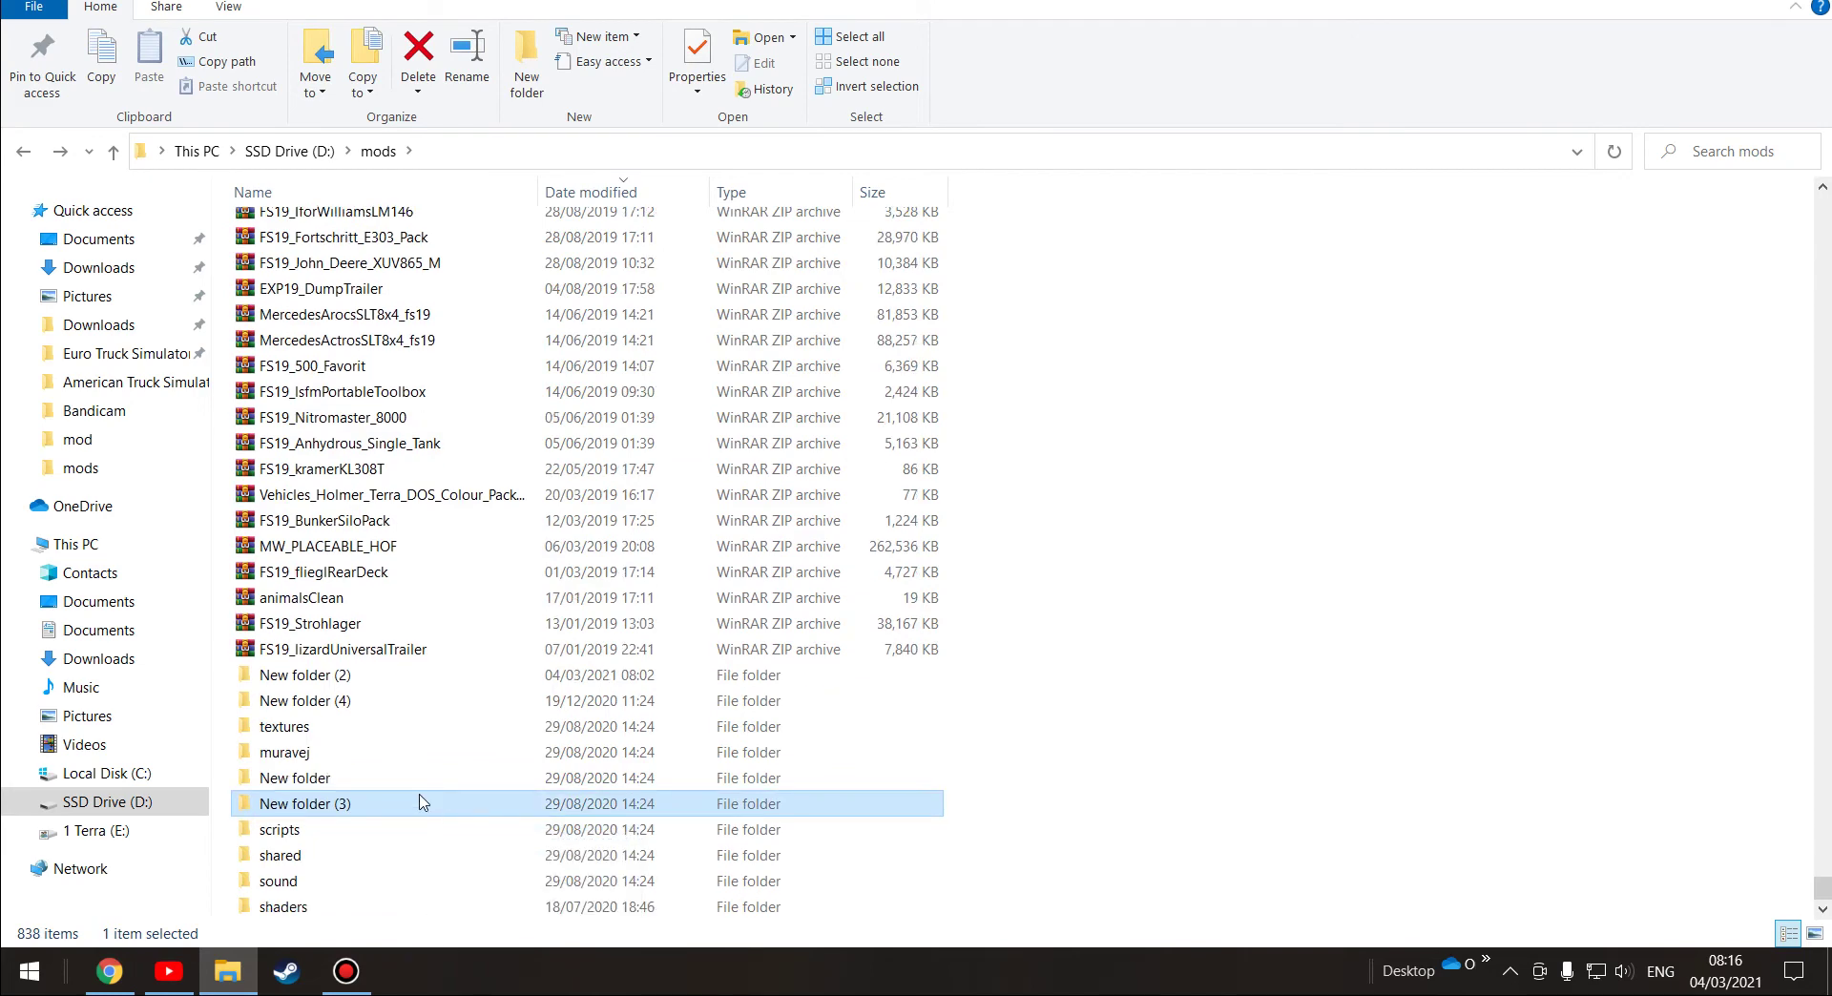
double_click(346, 777)
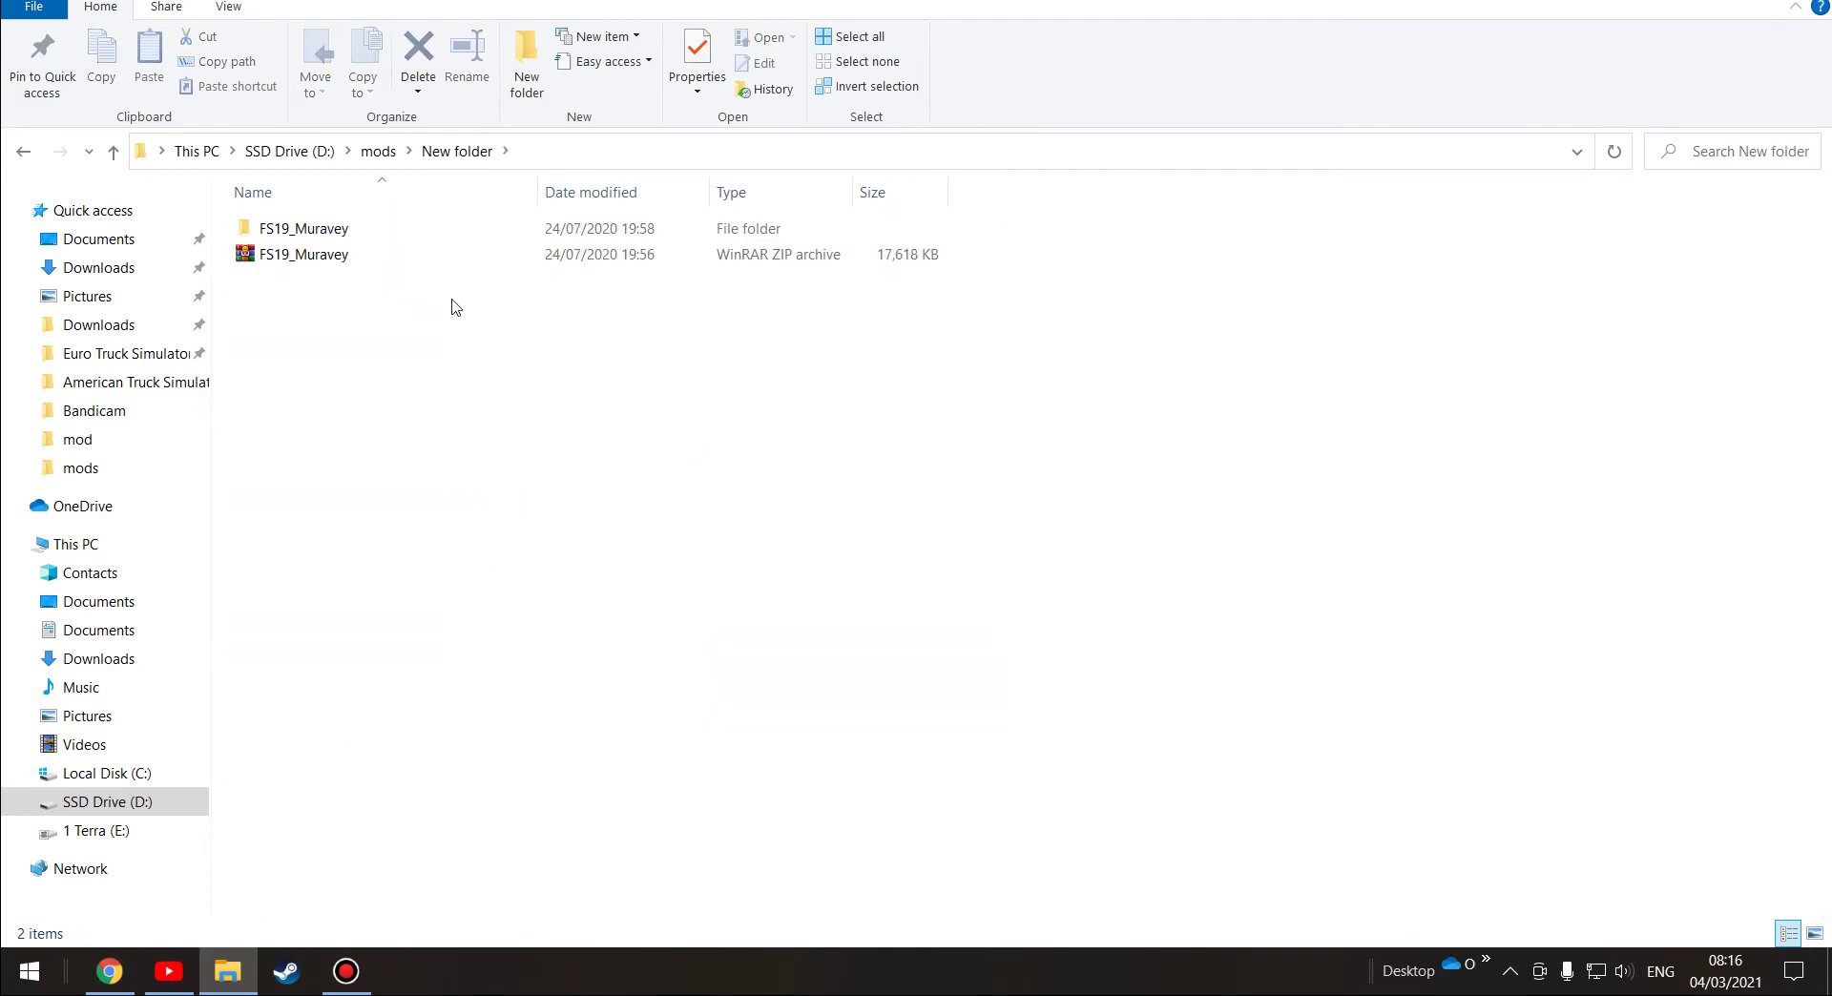
key("alt+Left")
Step: Check the contents of the muravej and textures folders inside the mods folder
scroll(479, 831, "down", 2)
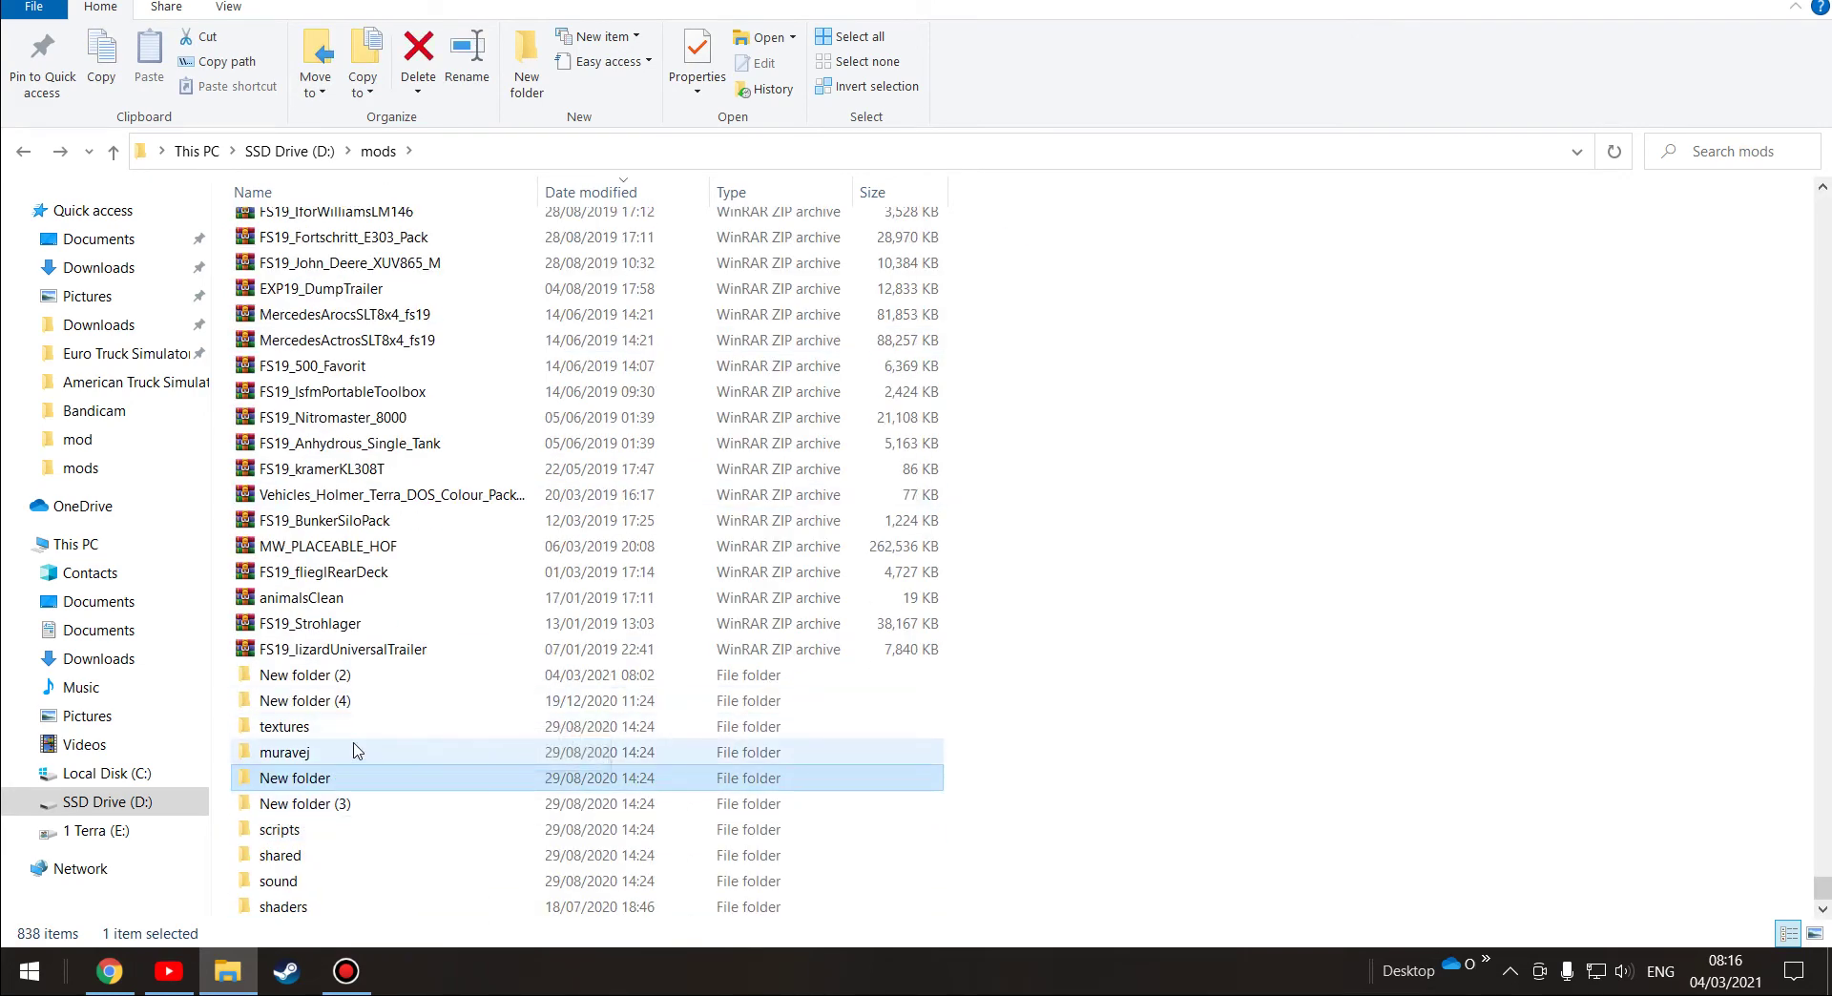
double_click(286, 752)
key("alt+Left")
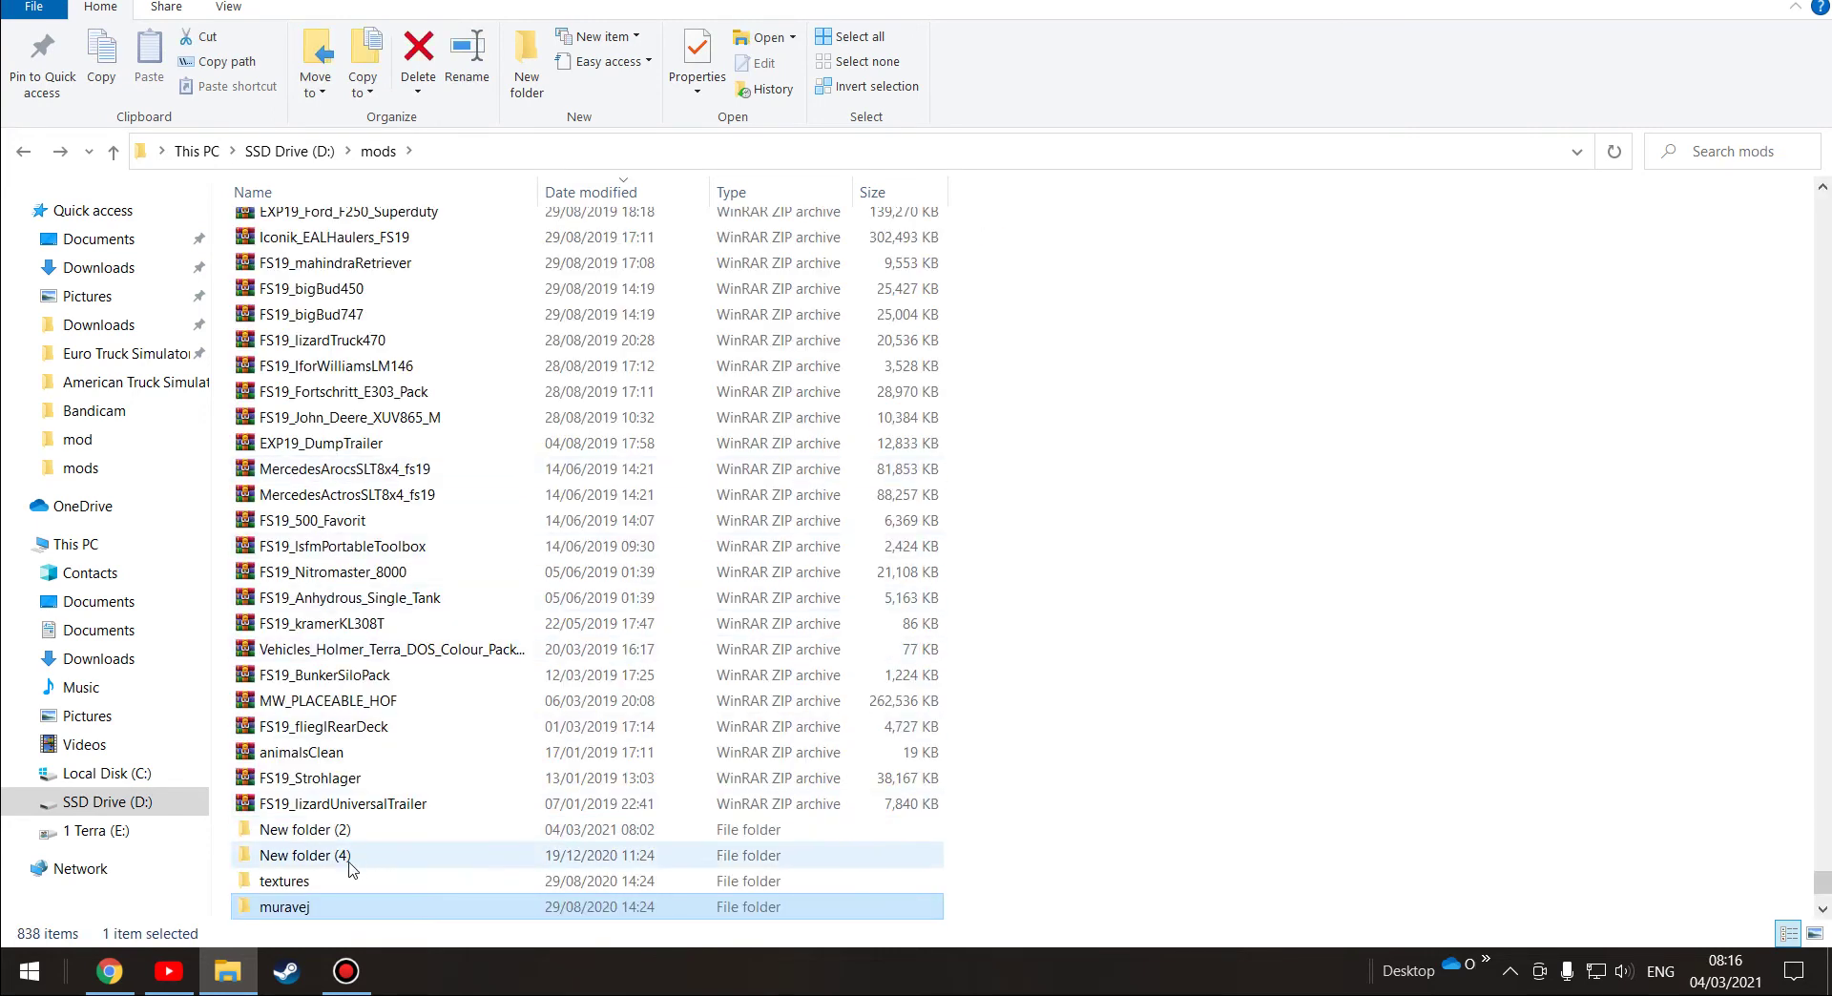
double_click(290, 883)
key("alt+Left")
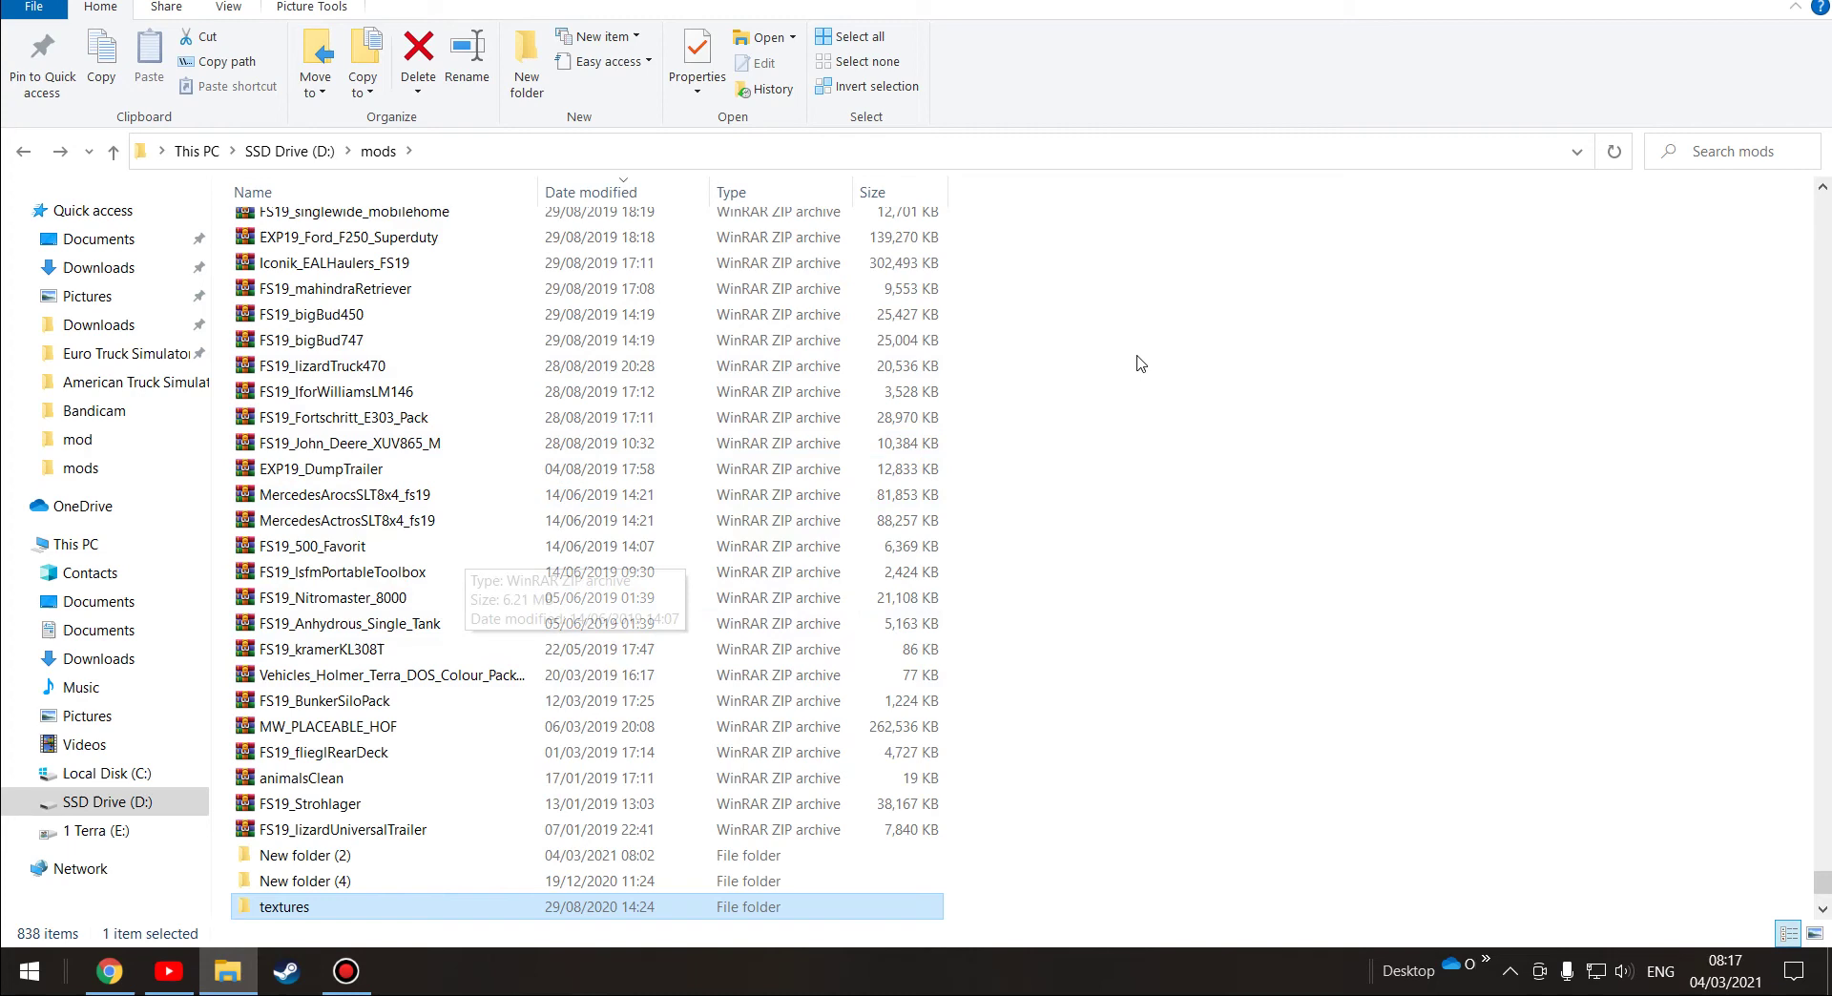
Step: Find the unzip_me archive in the mods folder and copy it
scroll(859, 429, "up", 1)
scroll(291, 573, "up", 1)
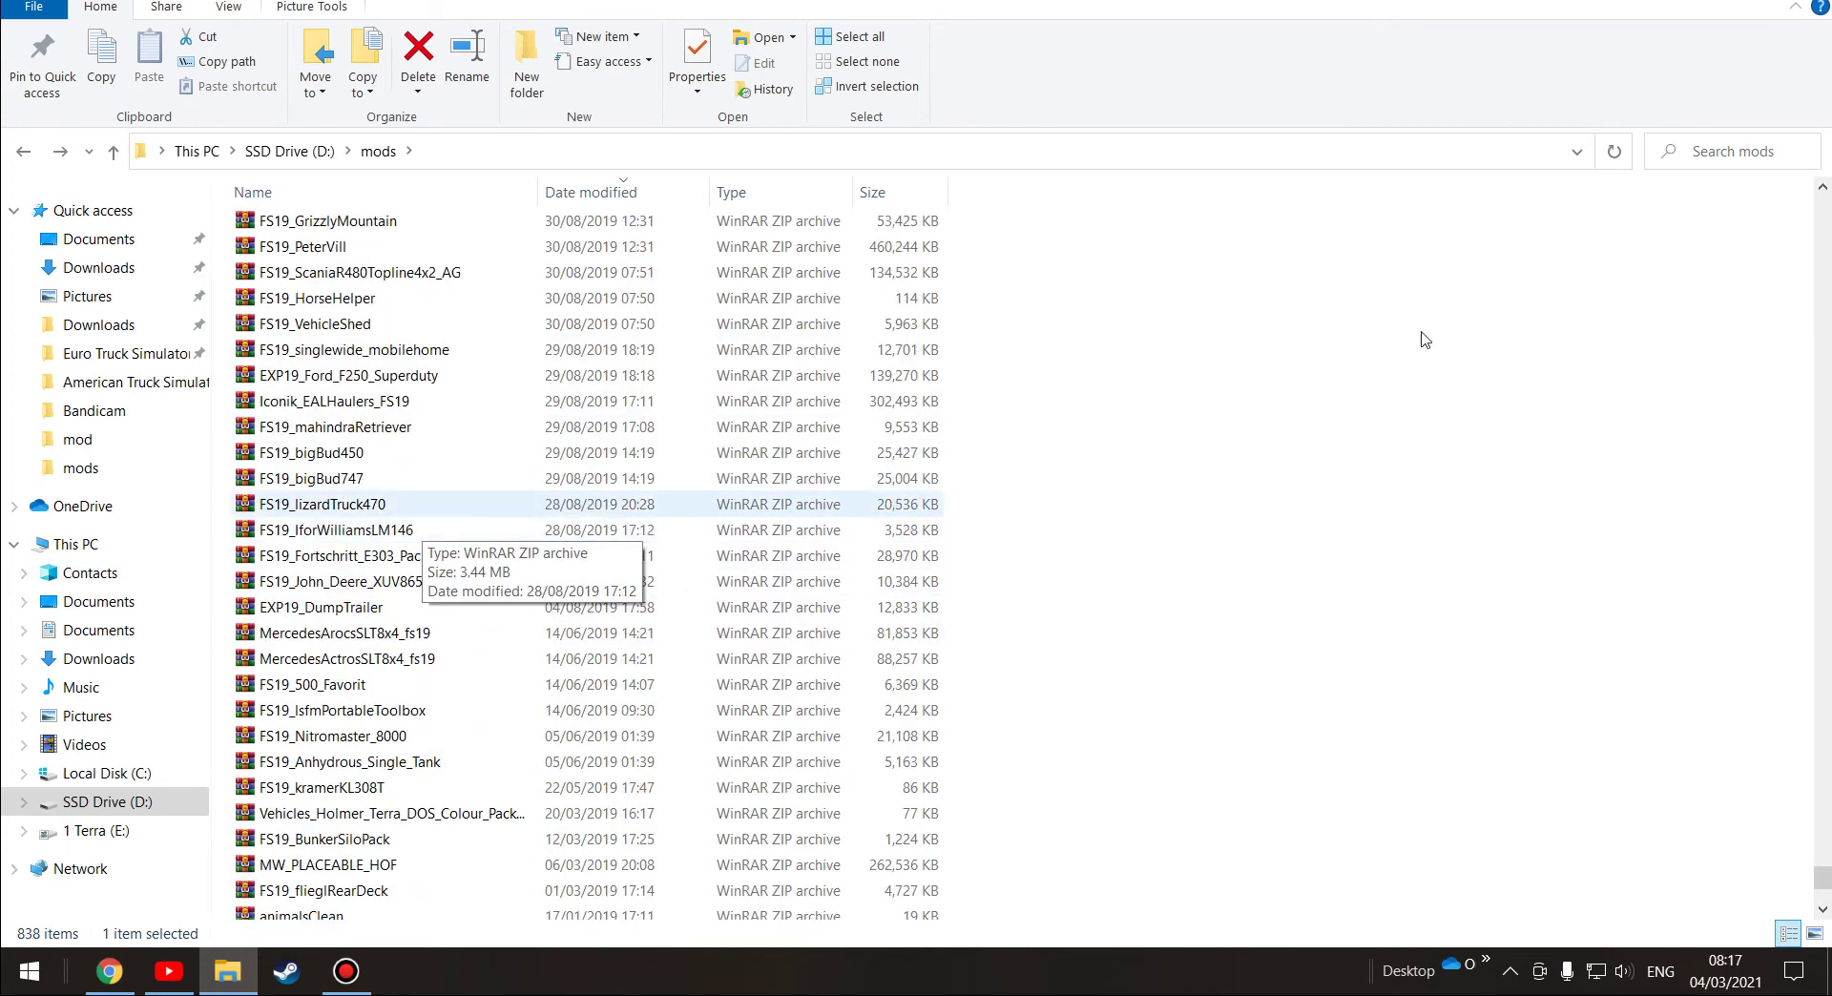
key("Home")
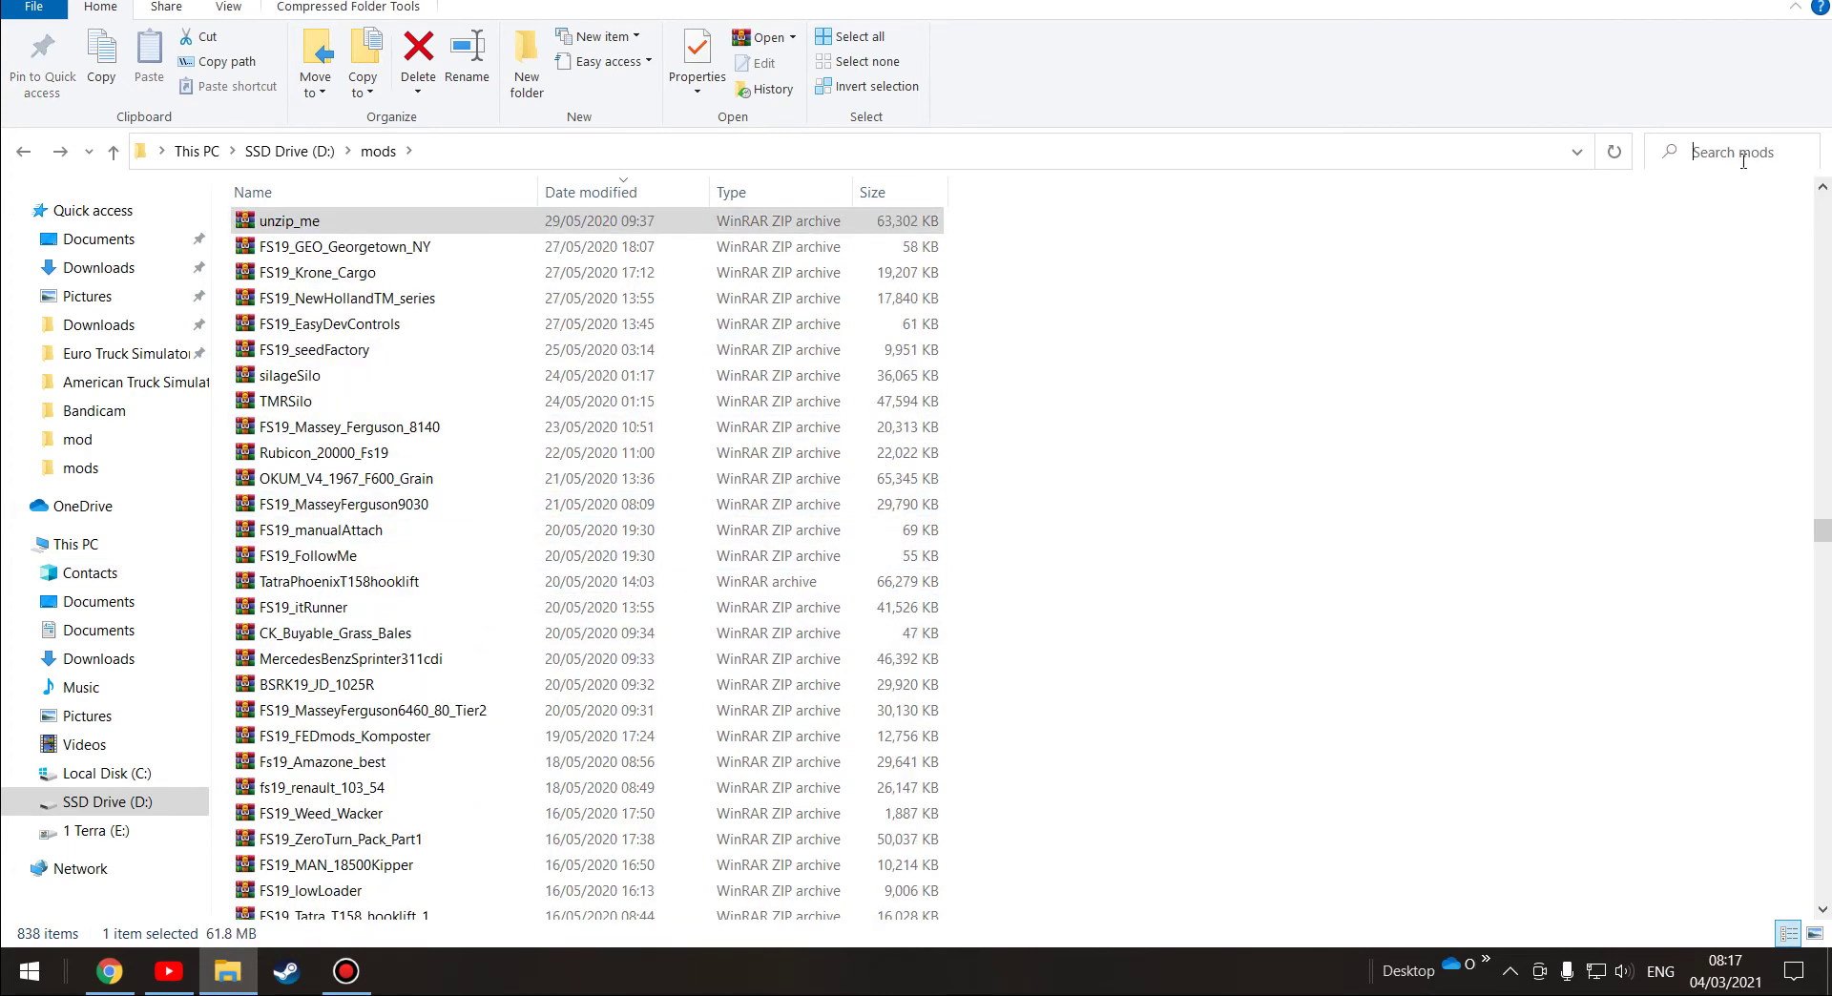
left_click(1739, 156)
type("nix")
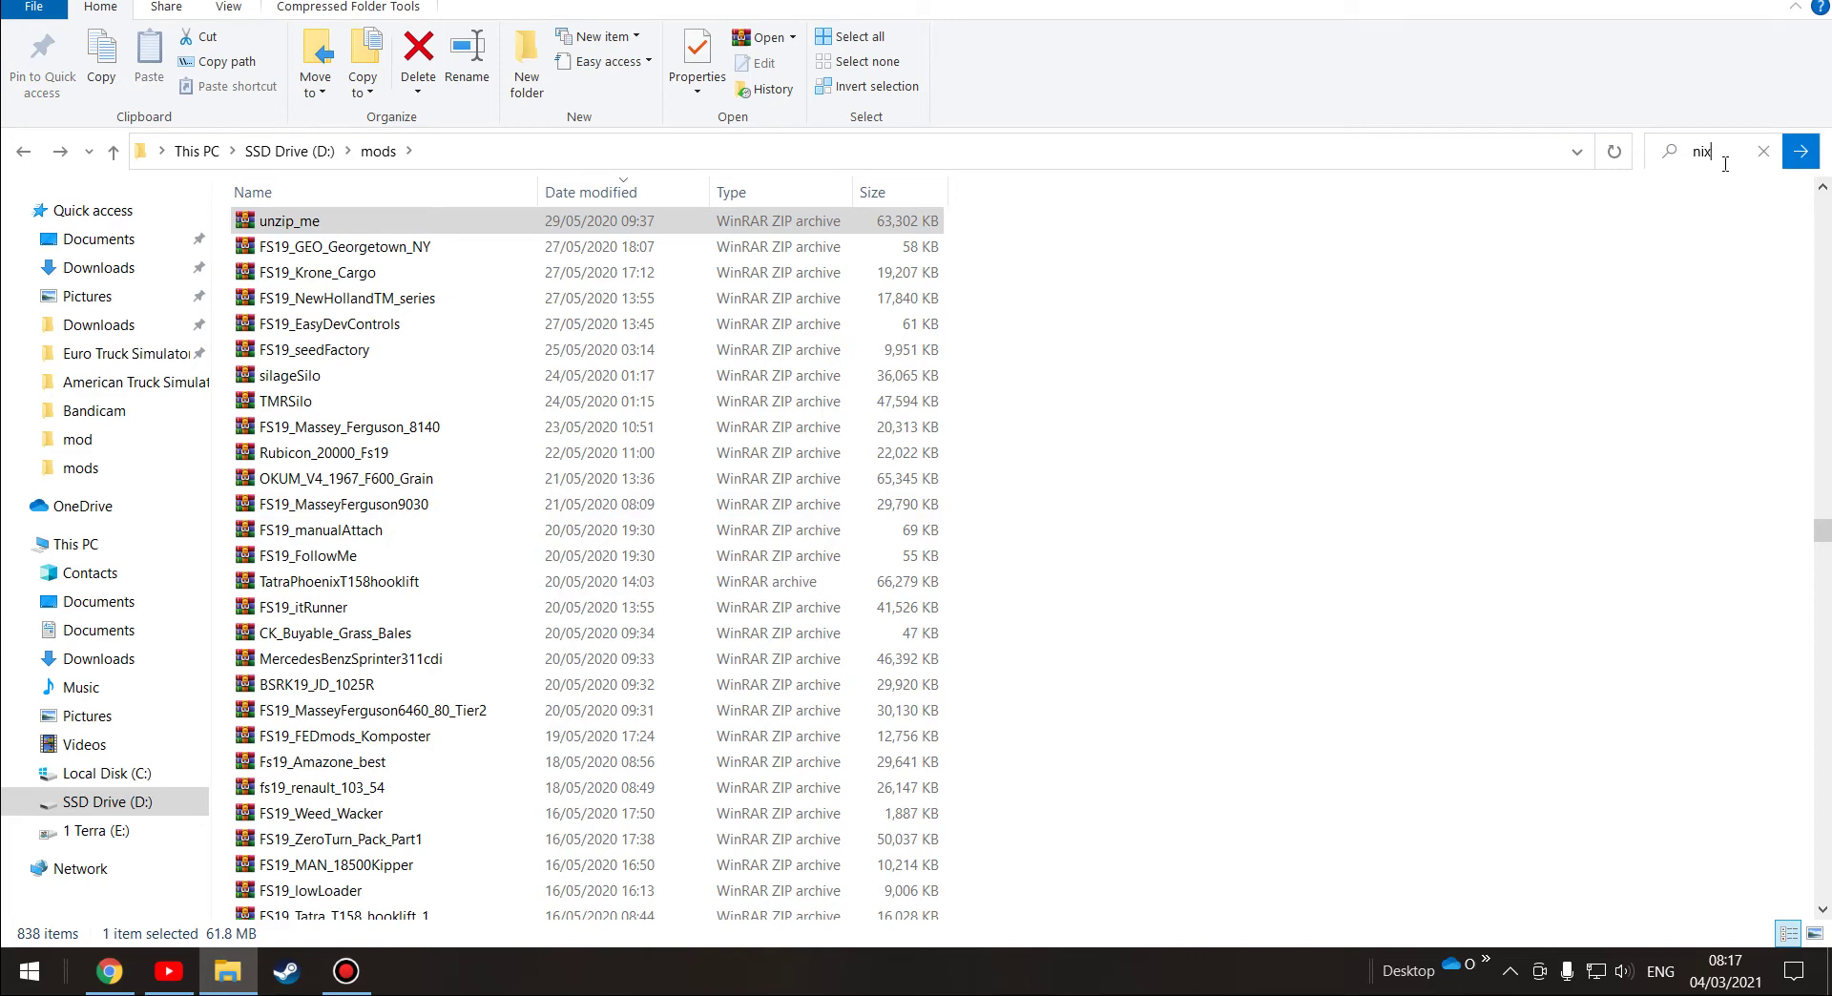
right_click(598, 224)
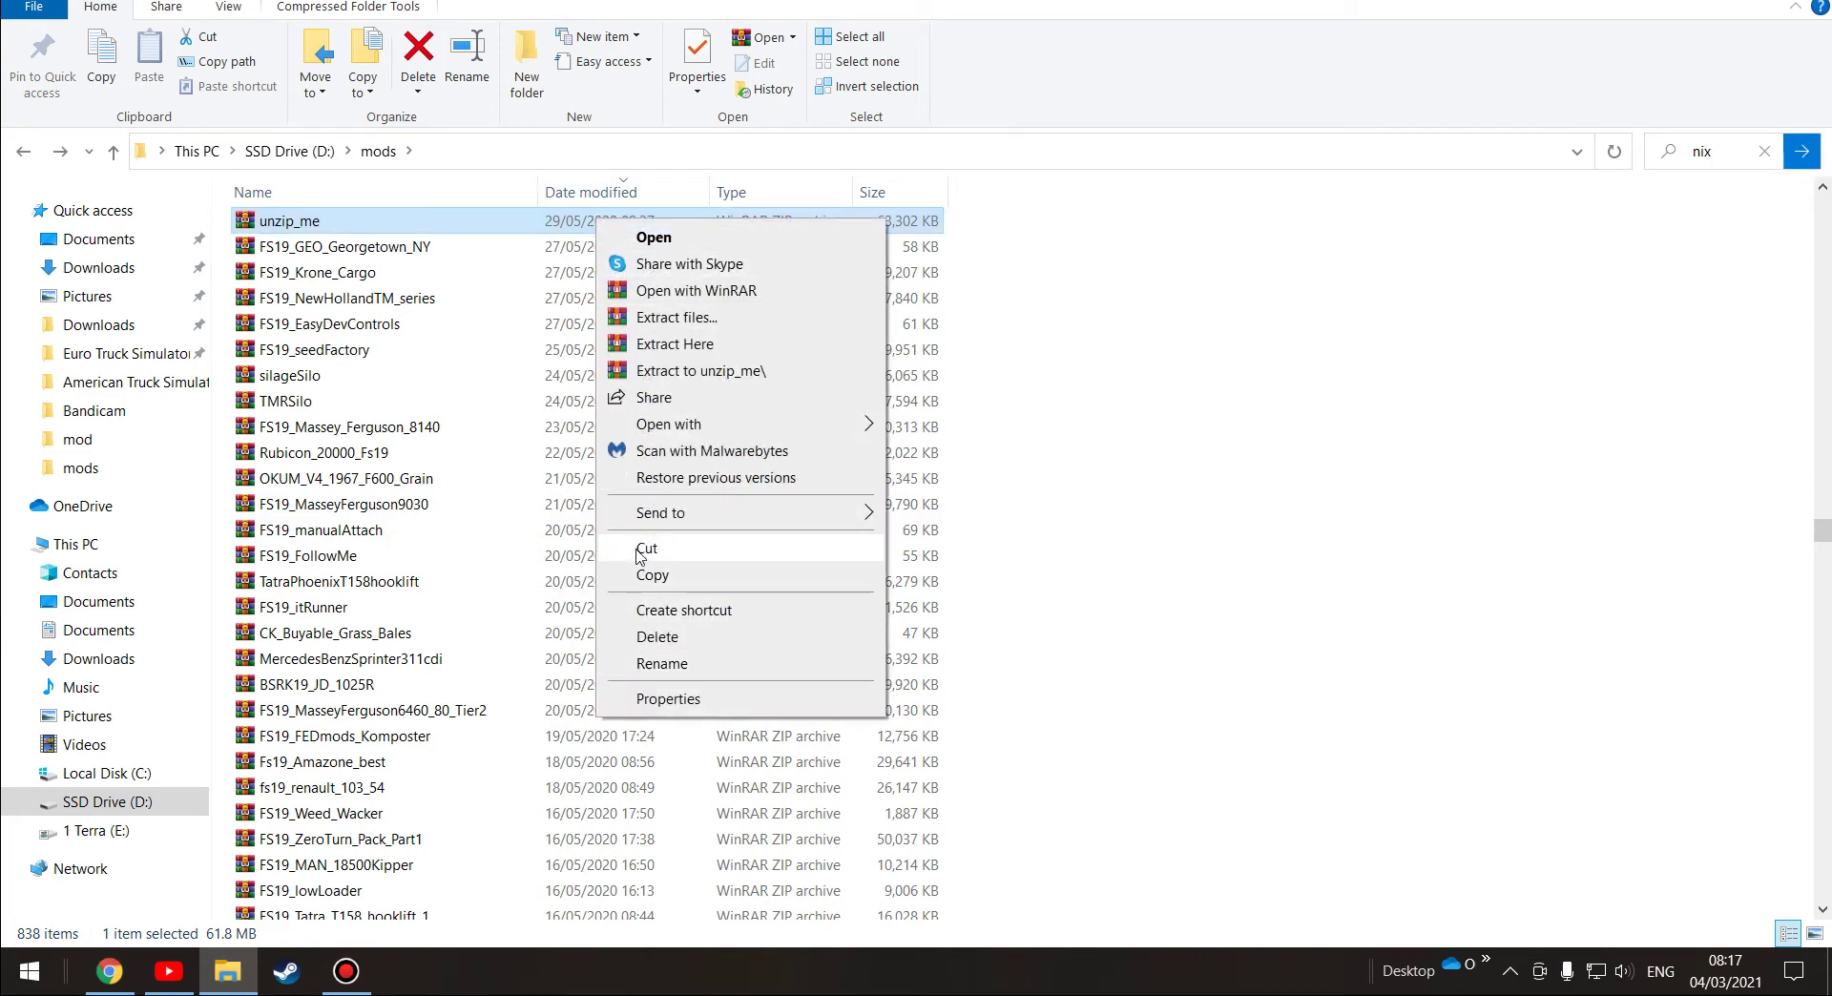
left_click(658, 575)
Step: Clear the search text and create a new folder named unip inside the mods folder
left_click(1300, 400)
scroll(1274, 372, "down", 3)
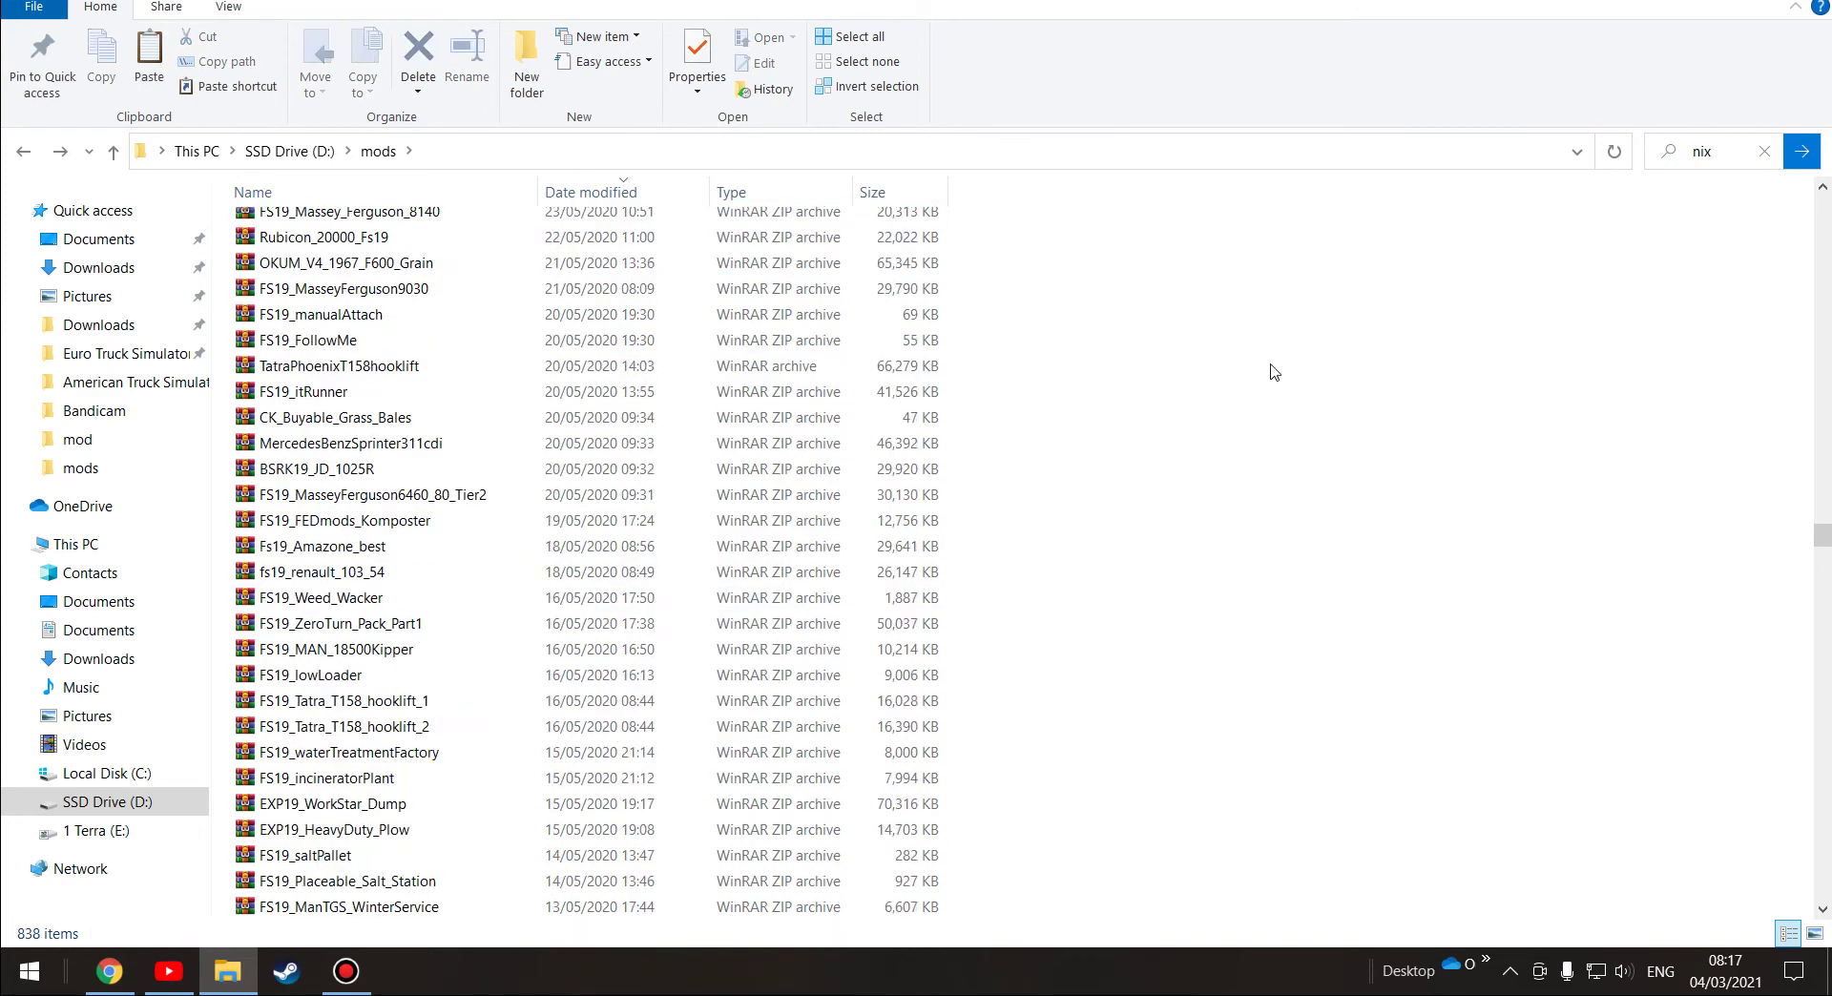
scroll(1274, 372, "down", 20)
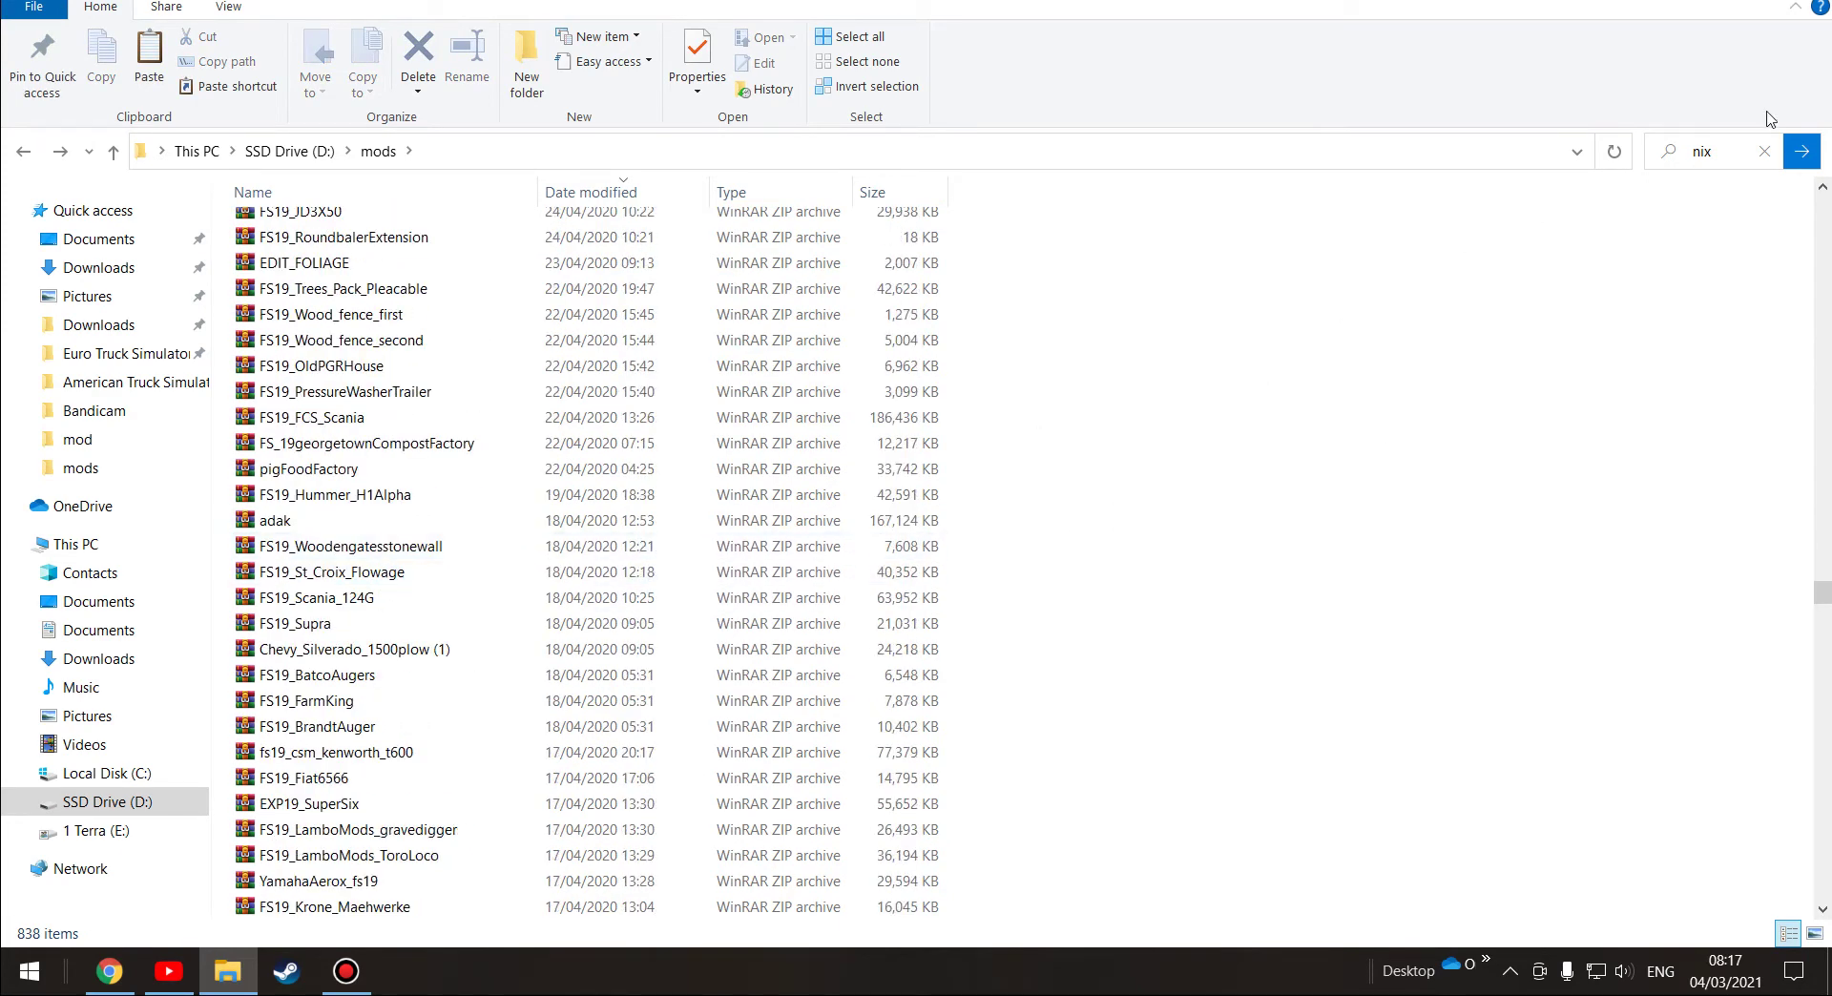
left_click(1775, 150)
scroll(1049, 458, "down", 12)
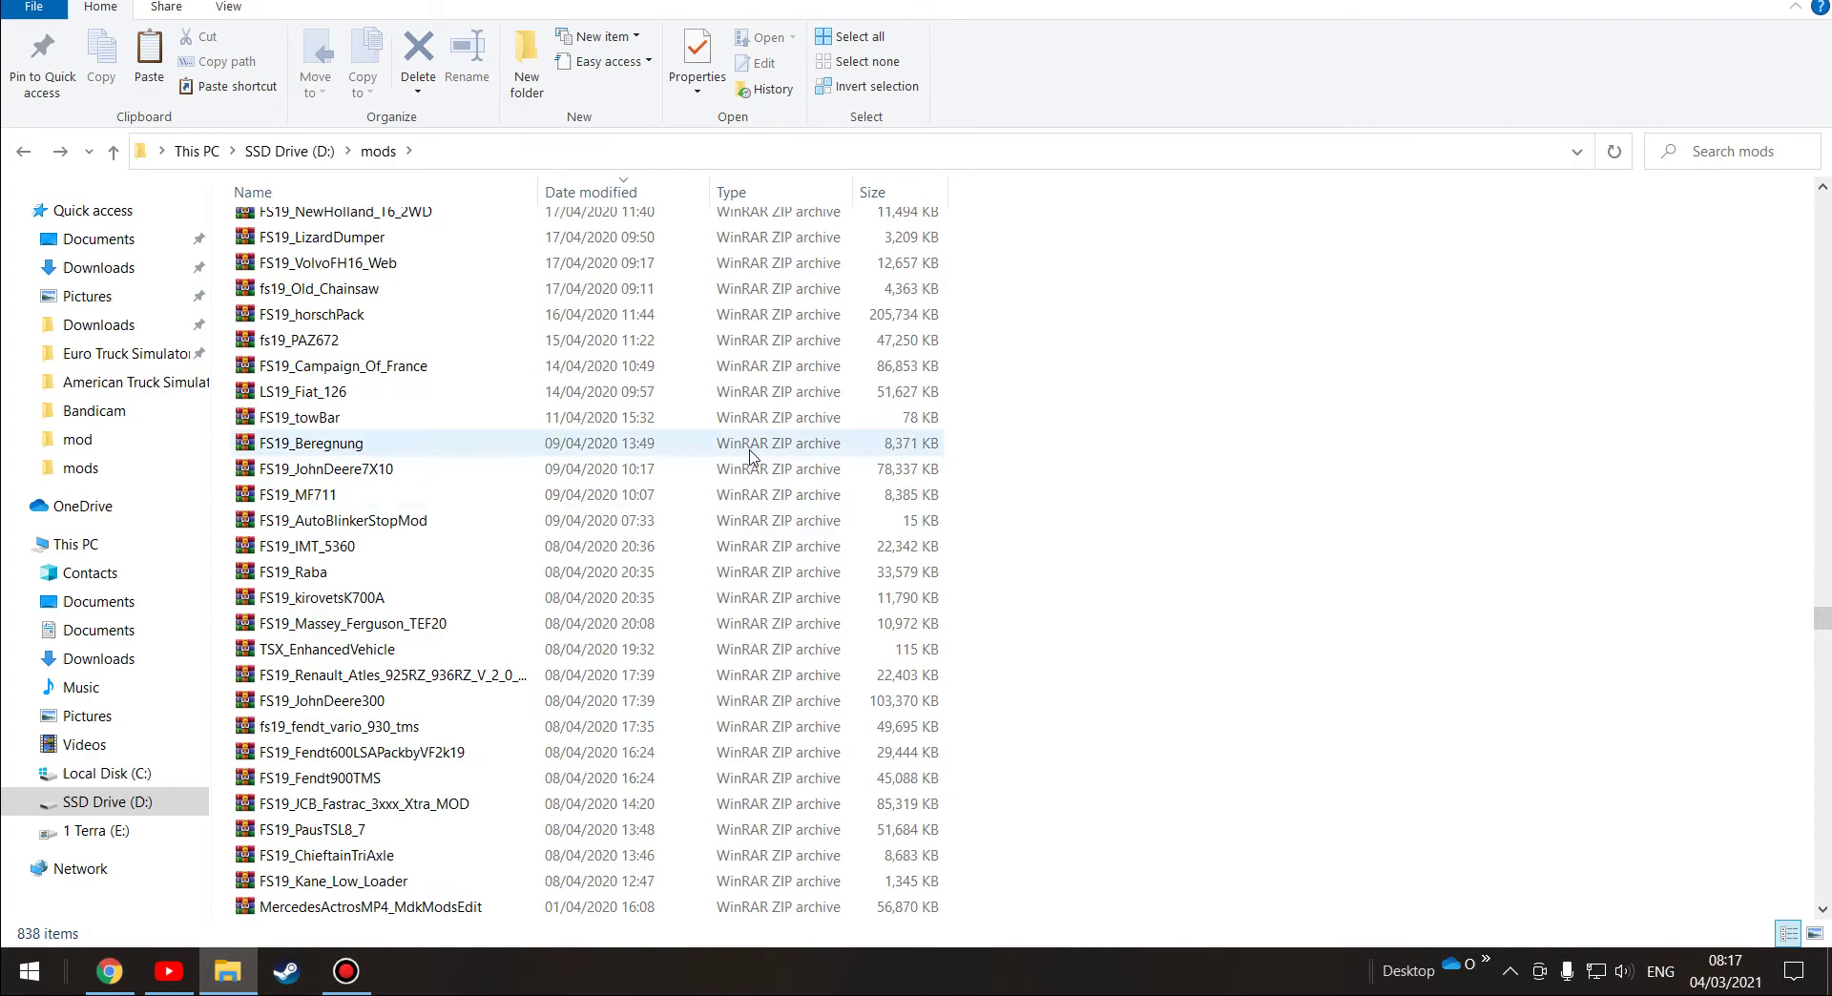
scroll(750, 456, "down", 20)
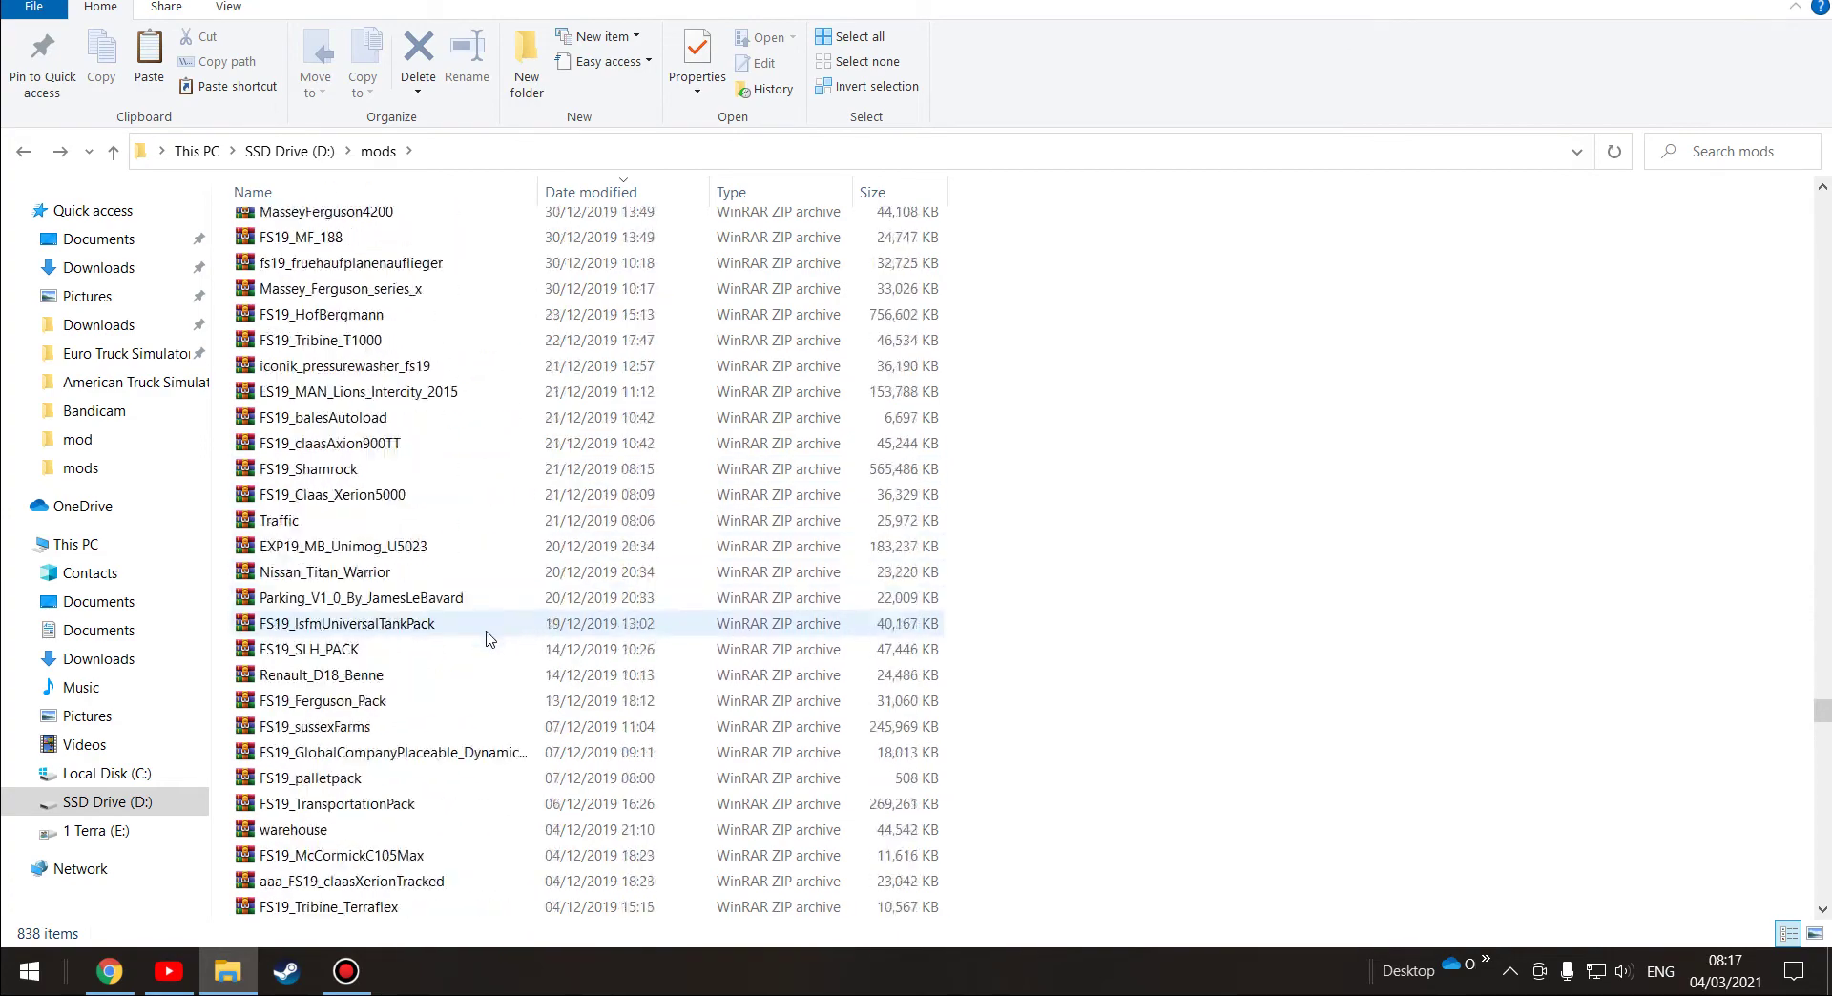
scroll(487, 637, "down", 20)
right_click(1310, 312)
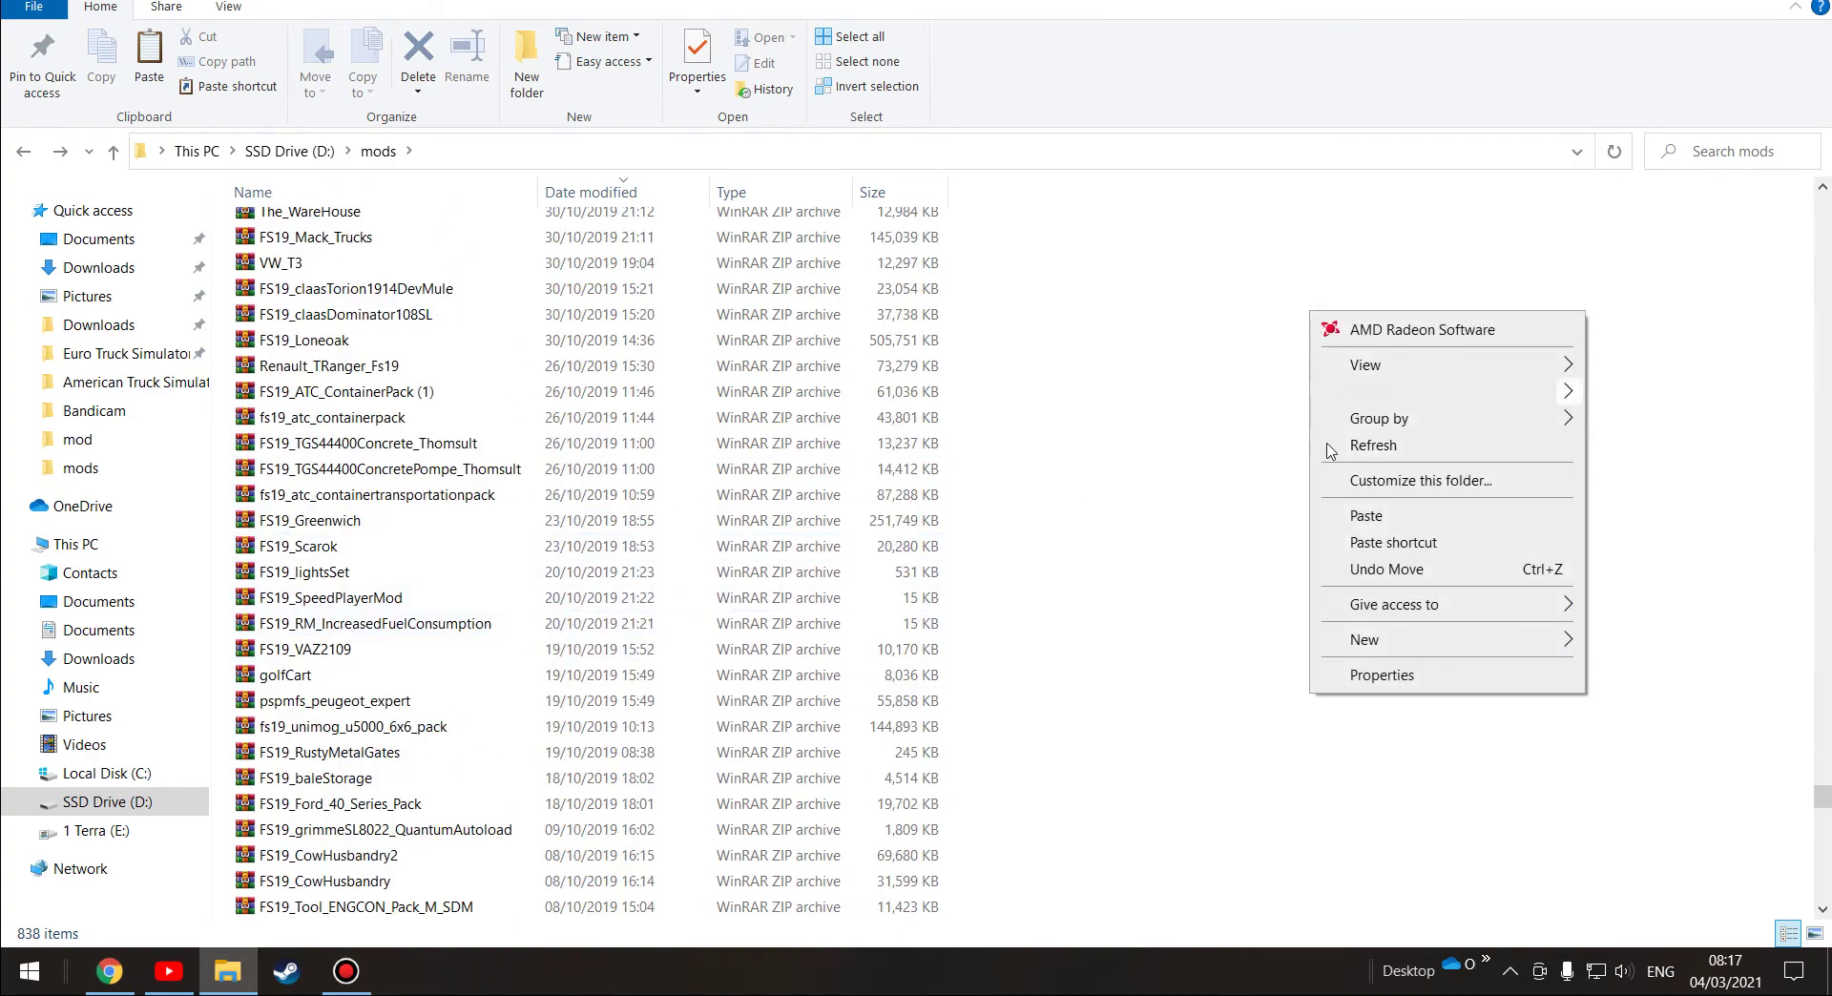
mouse_move(1374, 639)
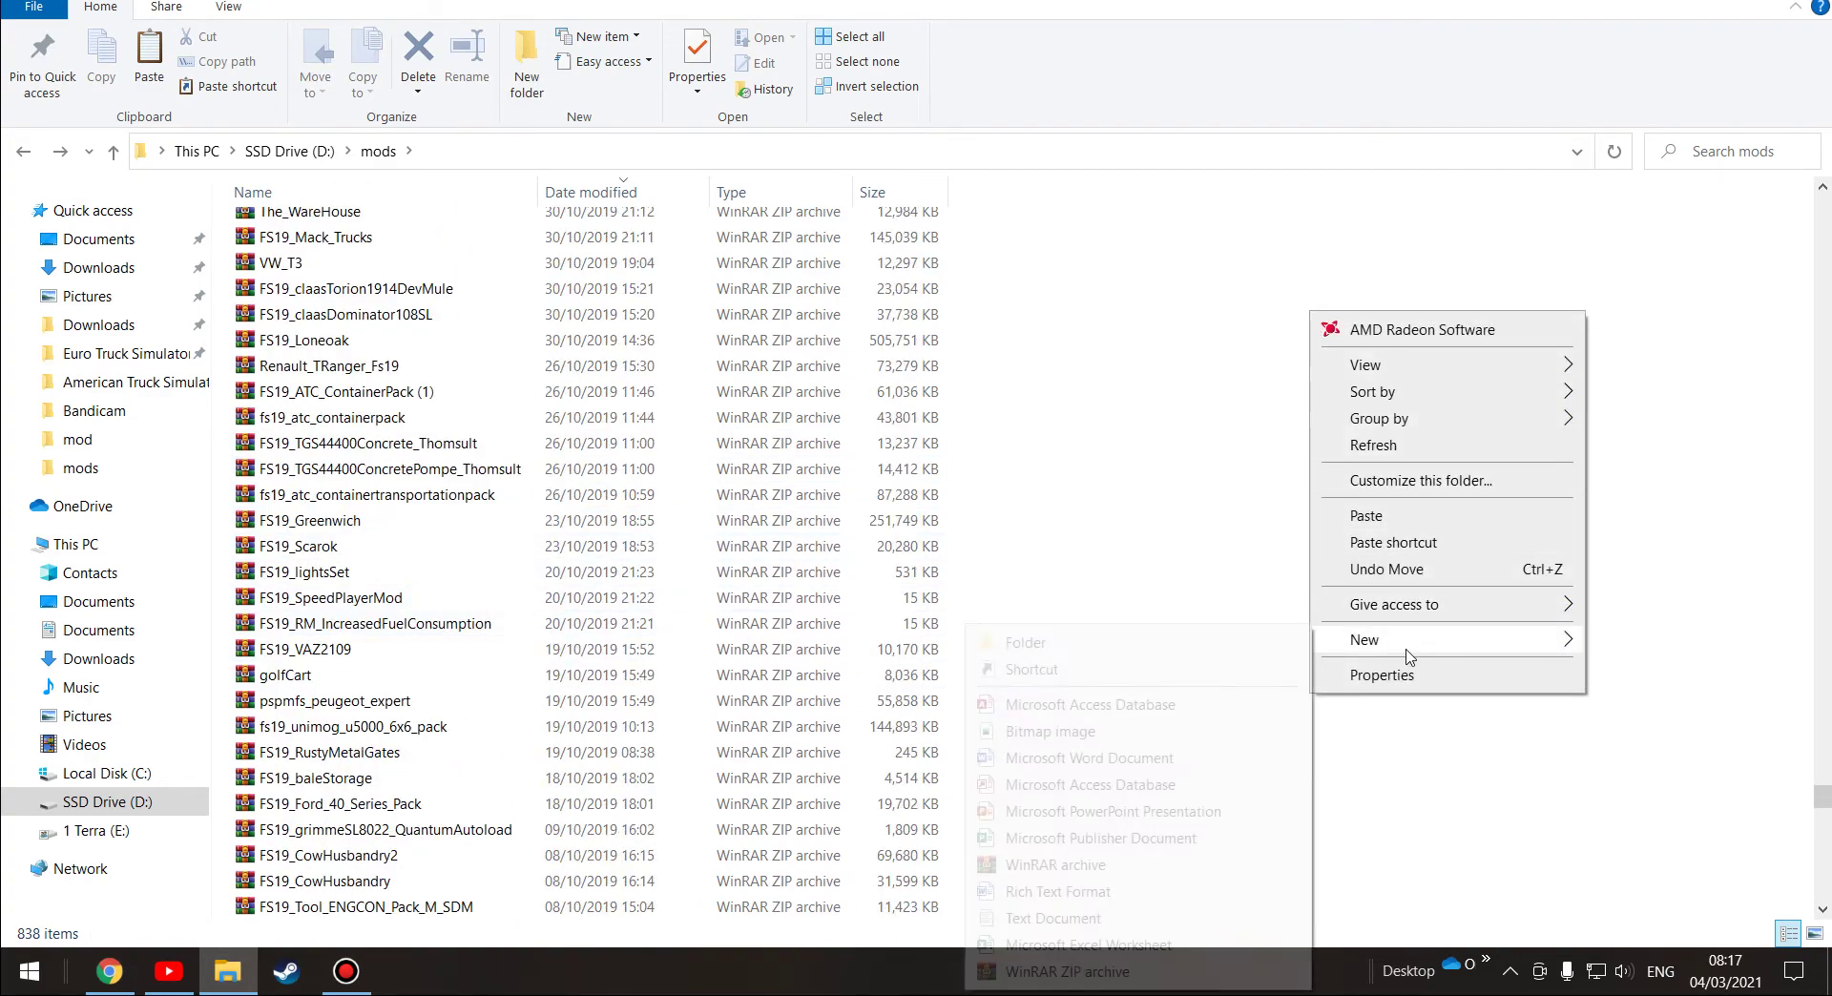
left_click(1014, 652)
key("BackSpace")
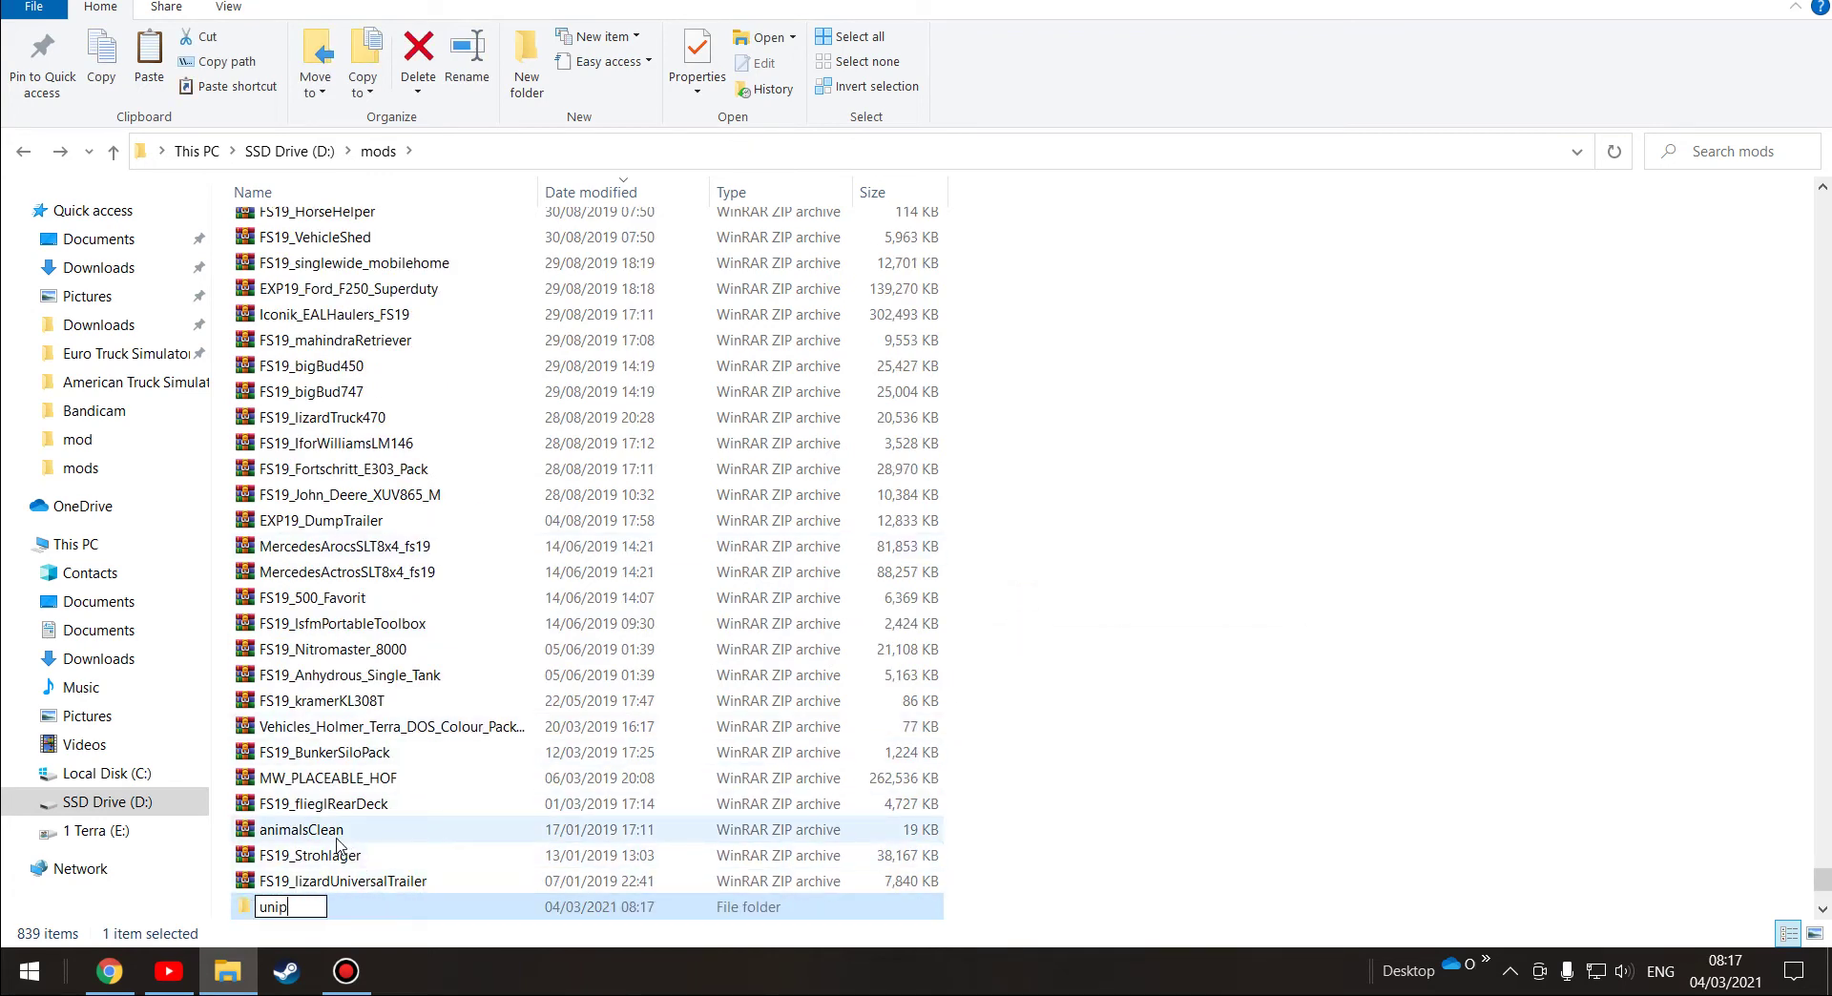
key("Return")
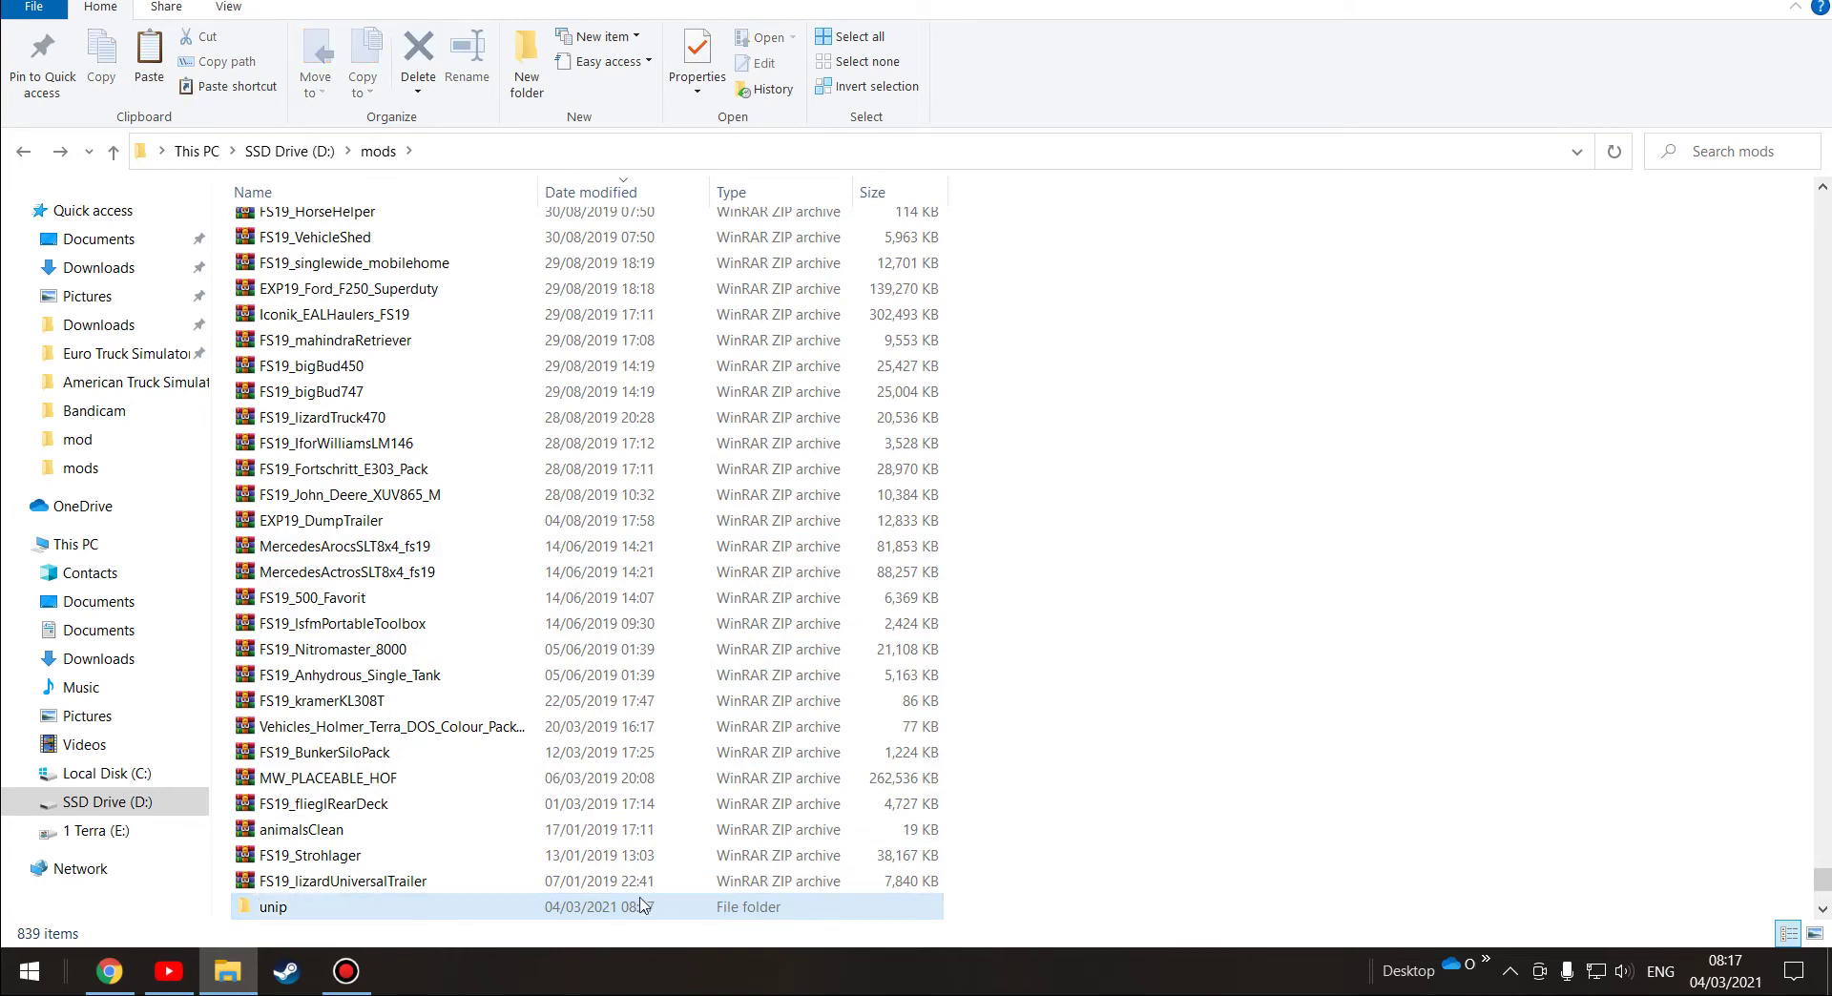
Step: Paste the unzip_me archive into the unip folder and extract its contents there
double_click(616, 909)
right_click(468, 523)
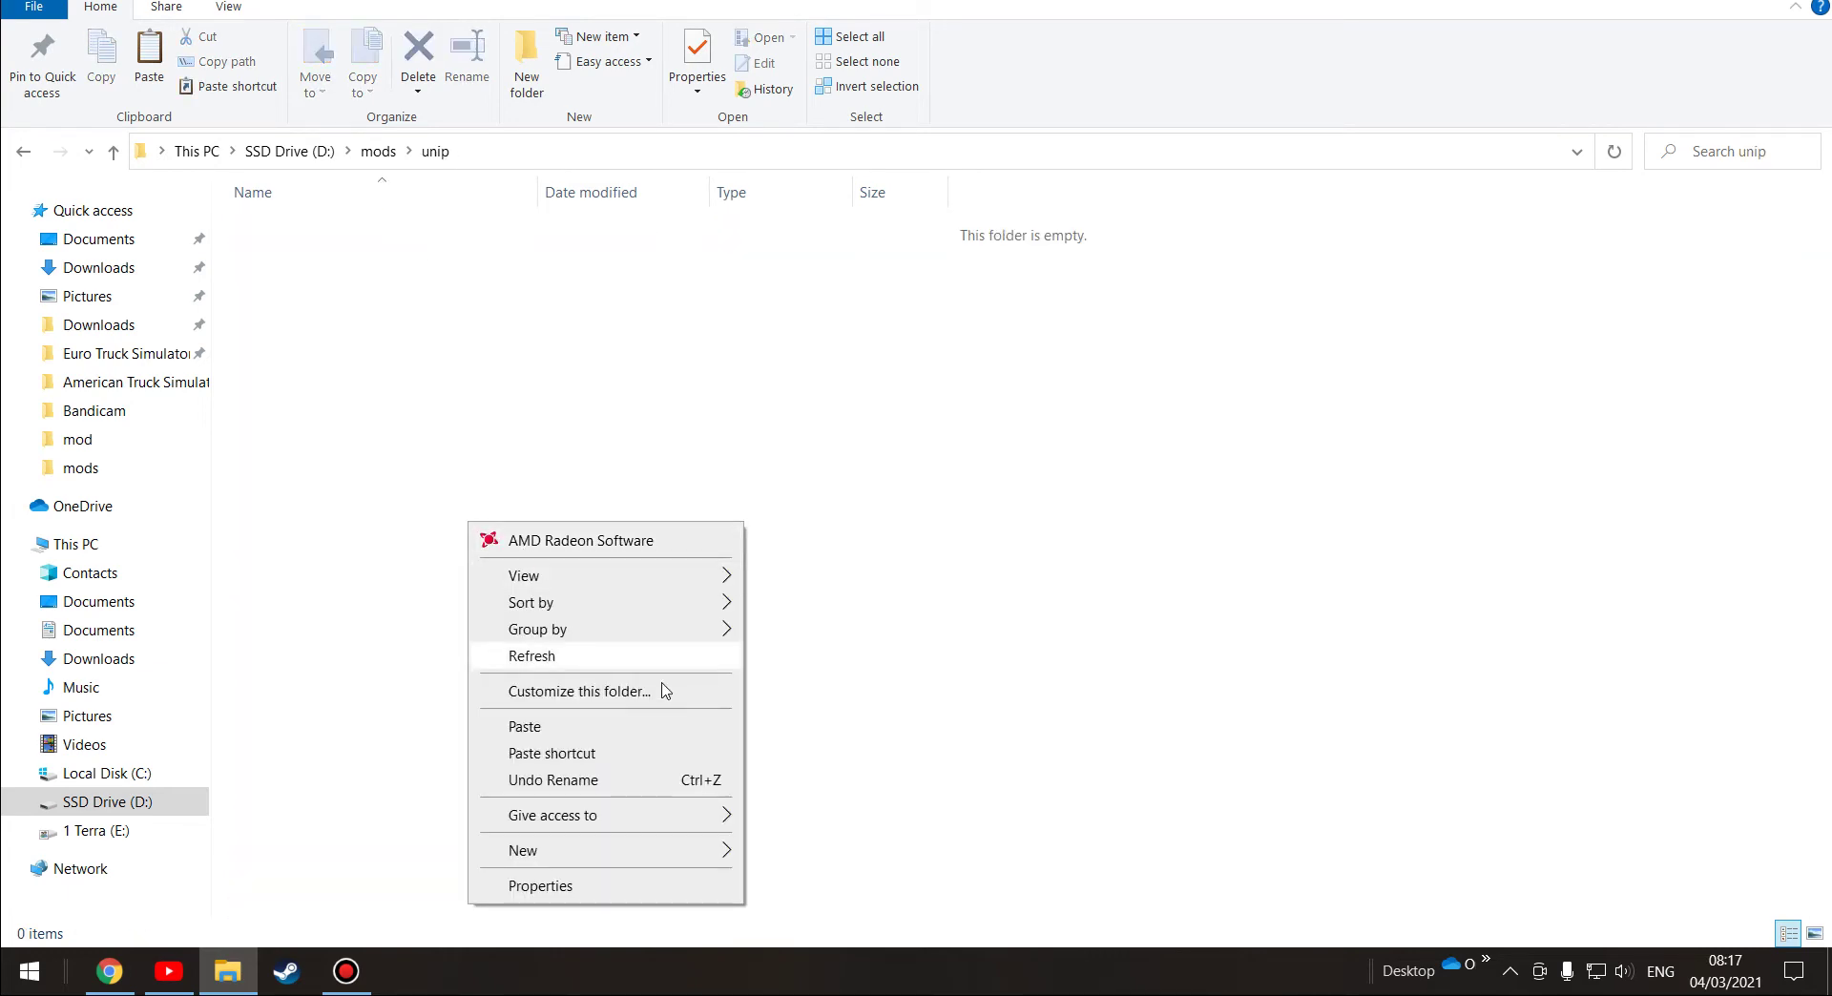
left_click(564, 726)
right_click(720, 237)
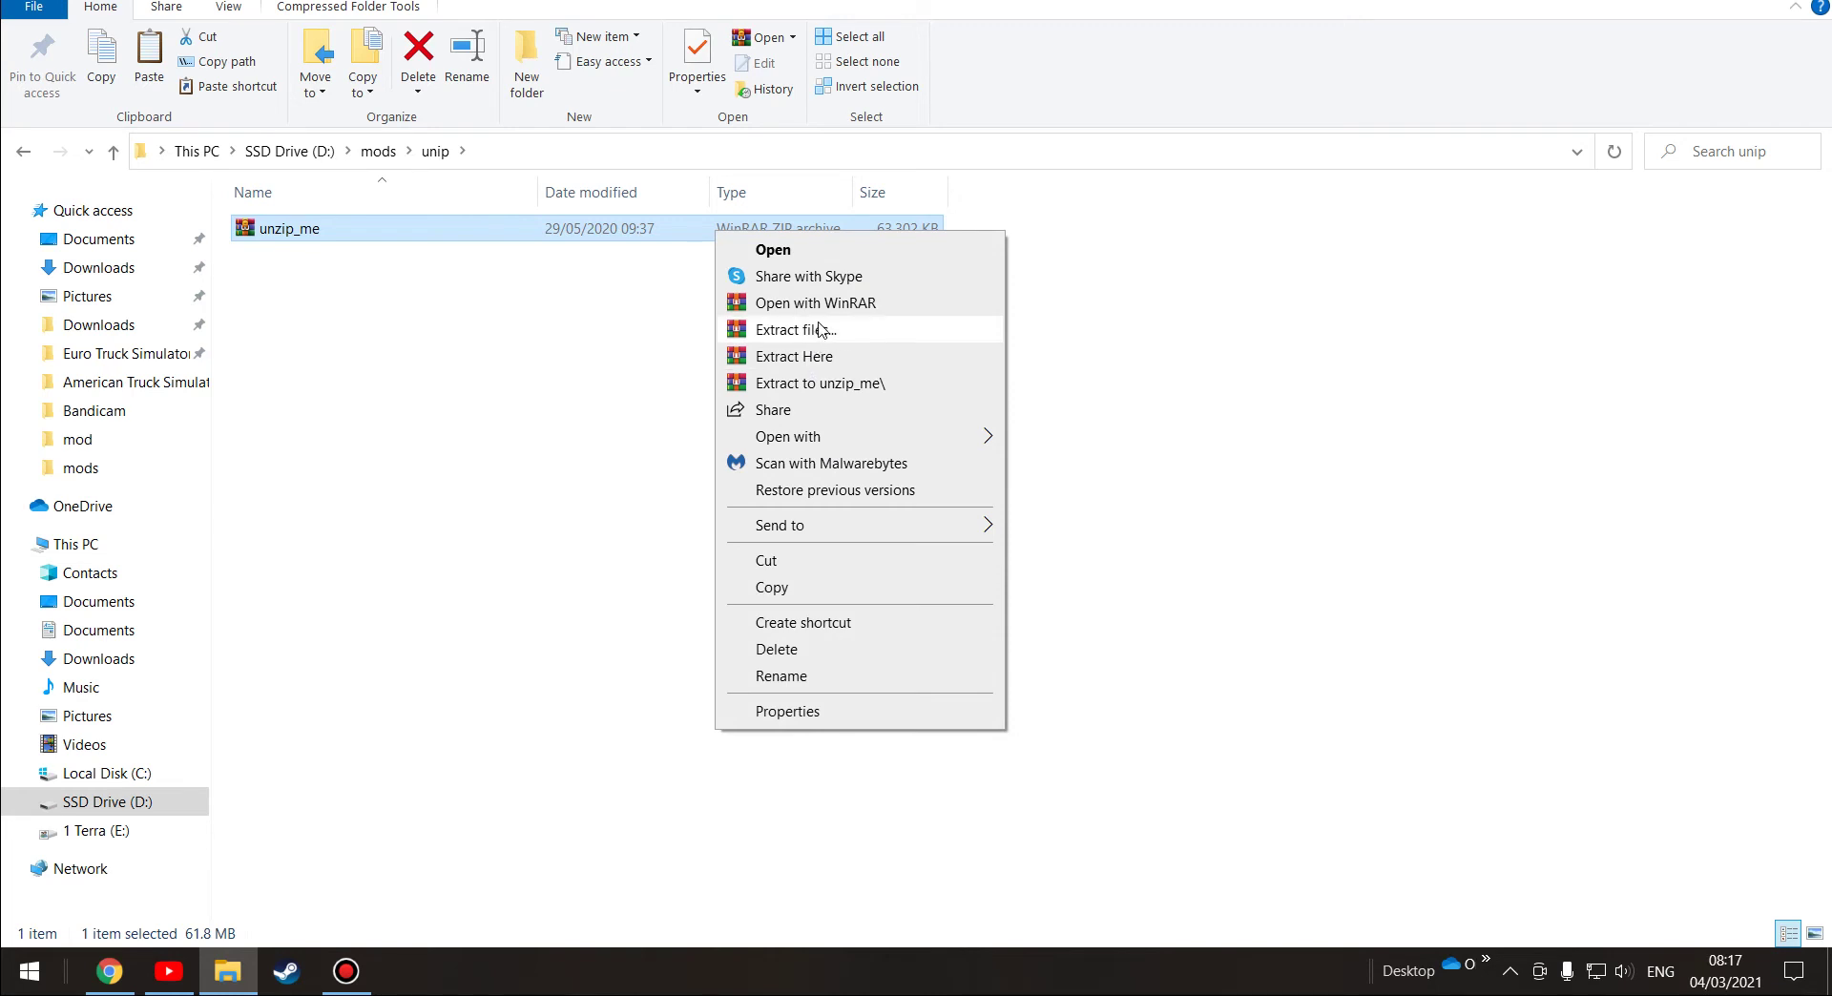
left_click(802, 363)
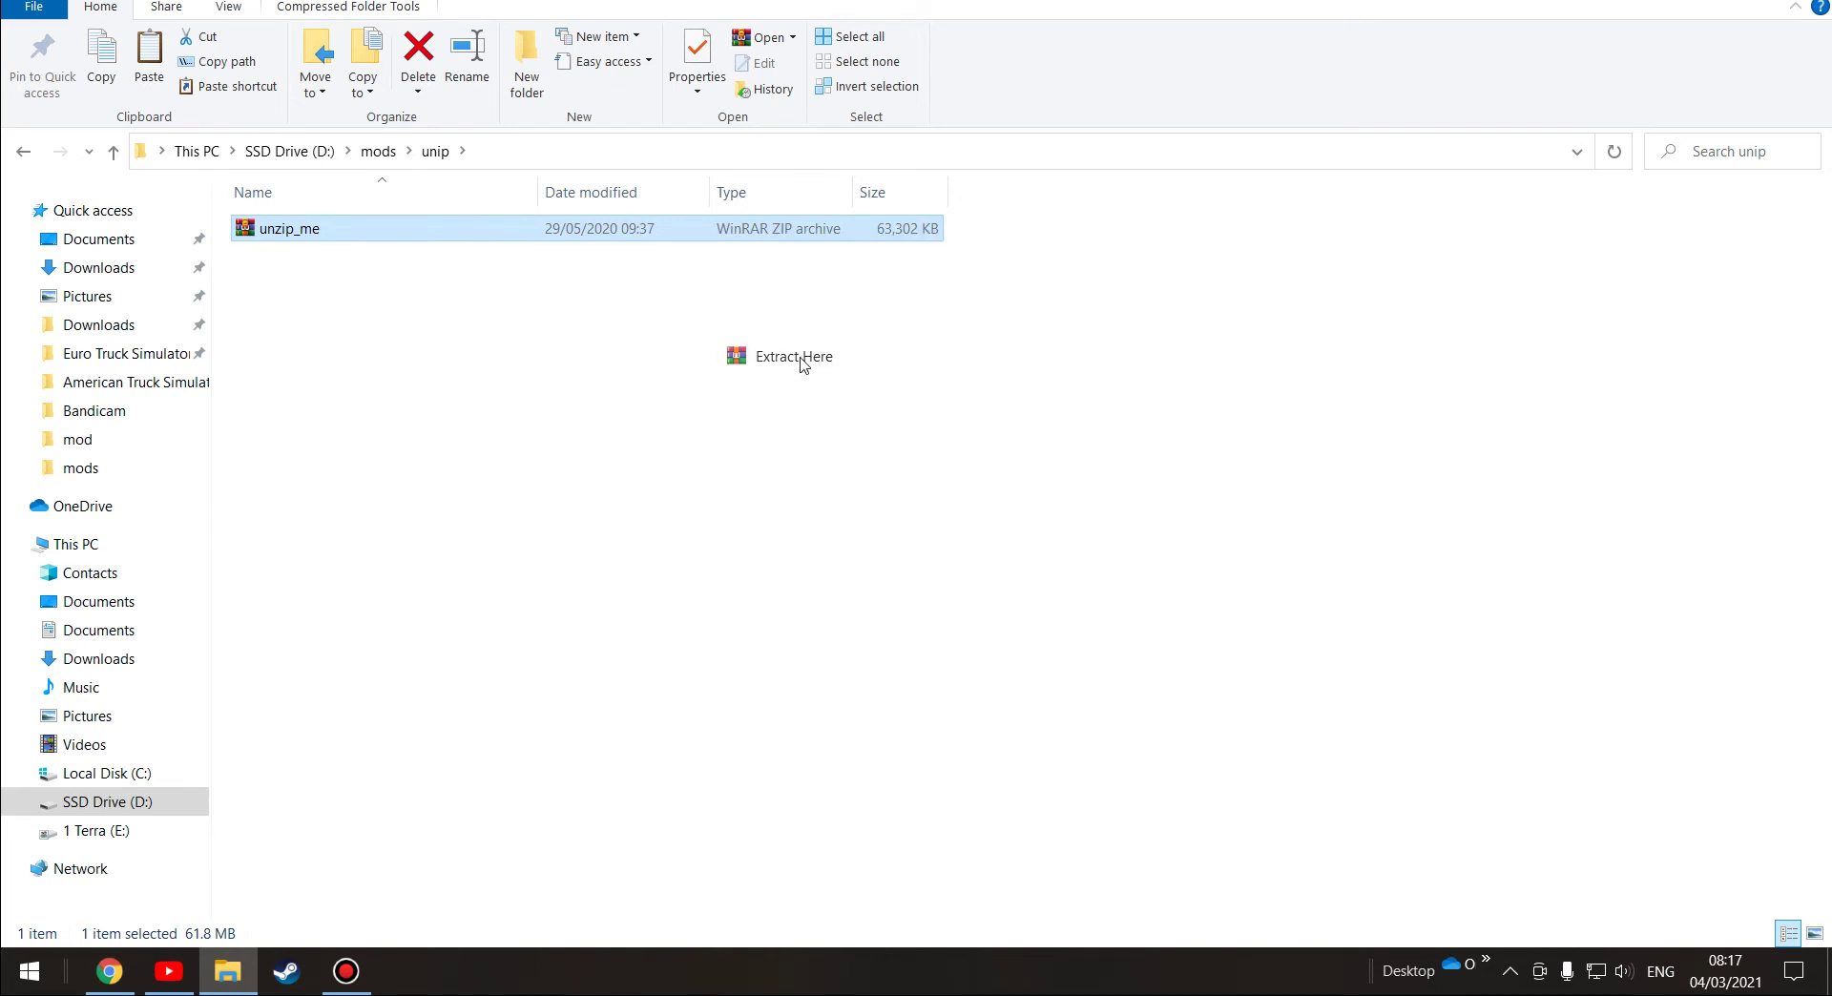
left_click(794, 530)
Step: Cut the FS19_Tribine_Corncutter, FS19_Tribine_T1000 and FS19_Tribine_Terraflex archives from unip and paste them into the mods folder, skipping files with the same names
left_click_drag(996, 232, 716, 289)
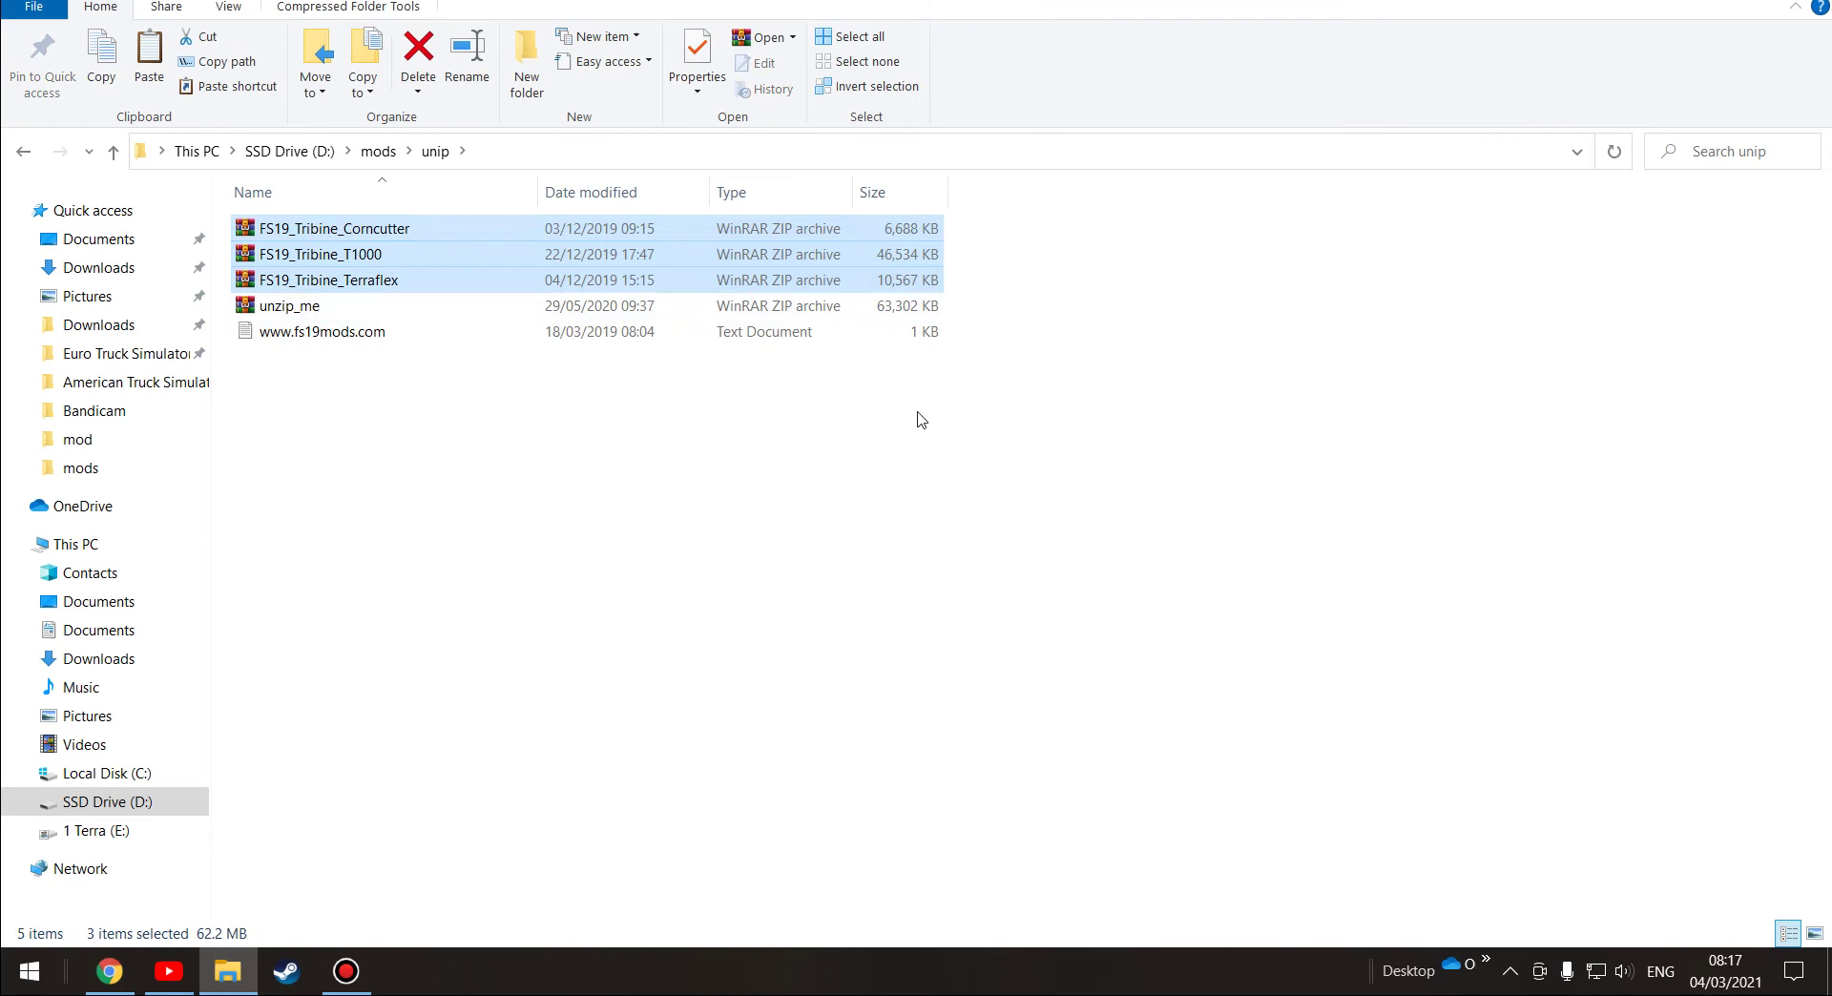
right_click(735, 257)
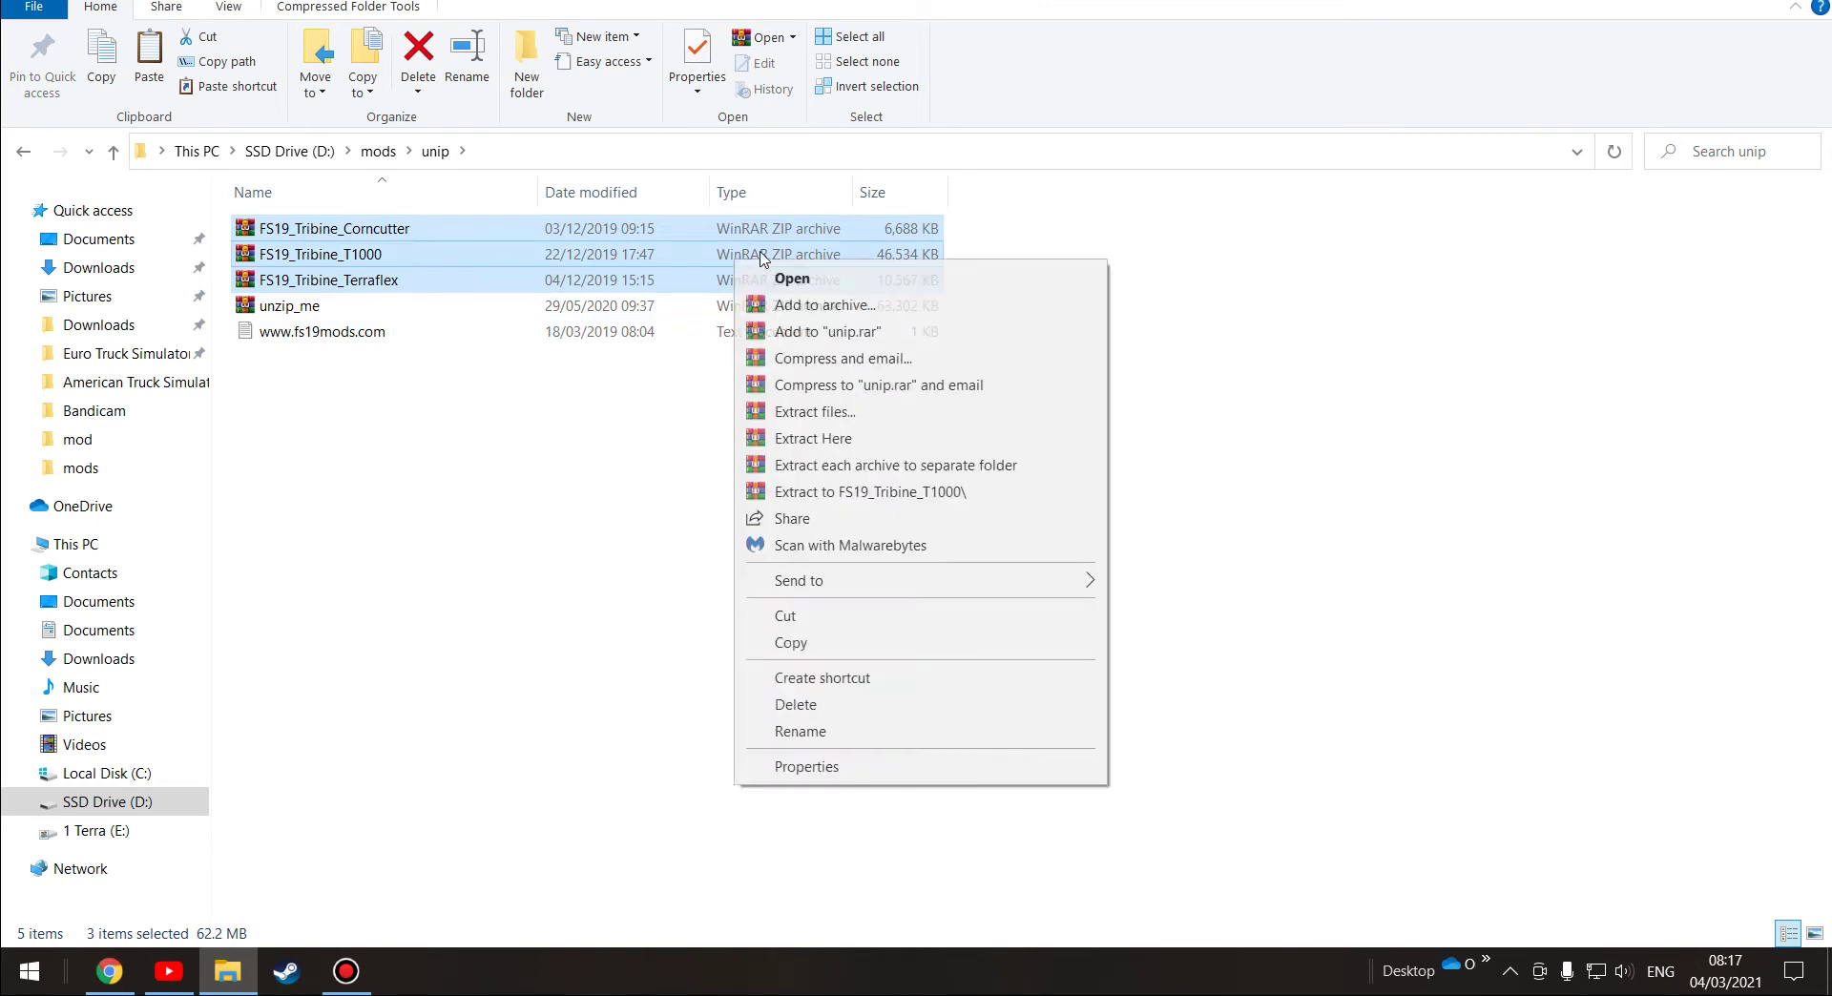
left_click(780, 617)
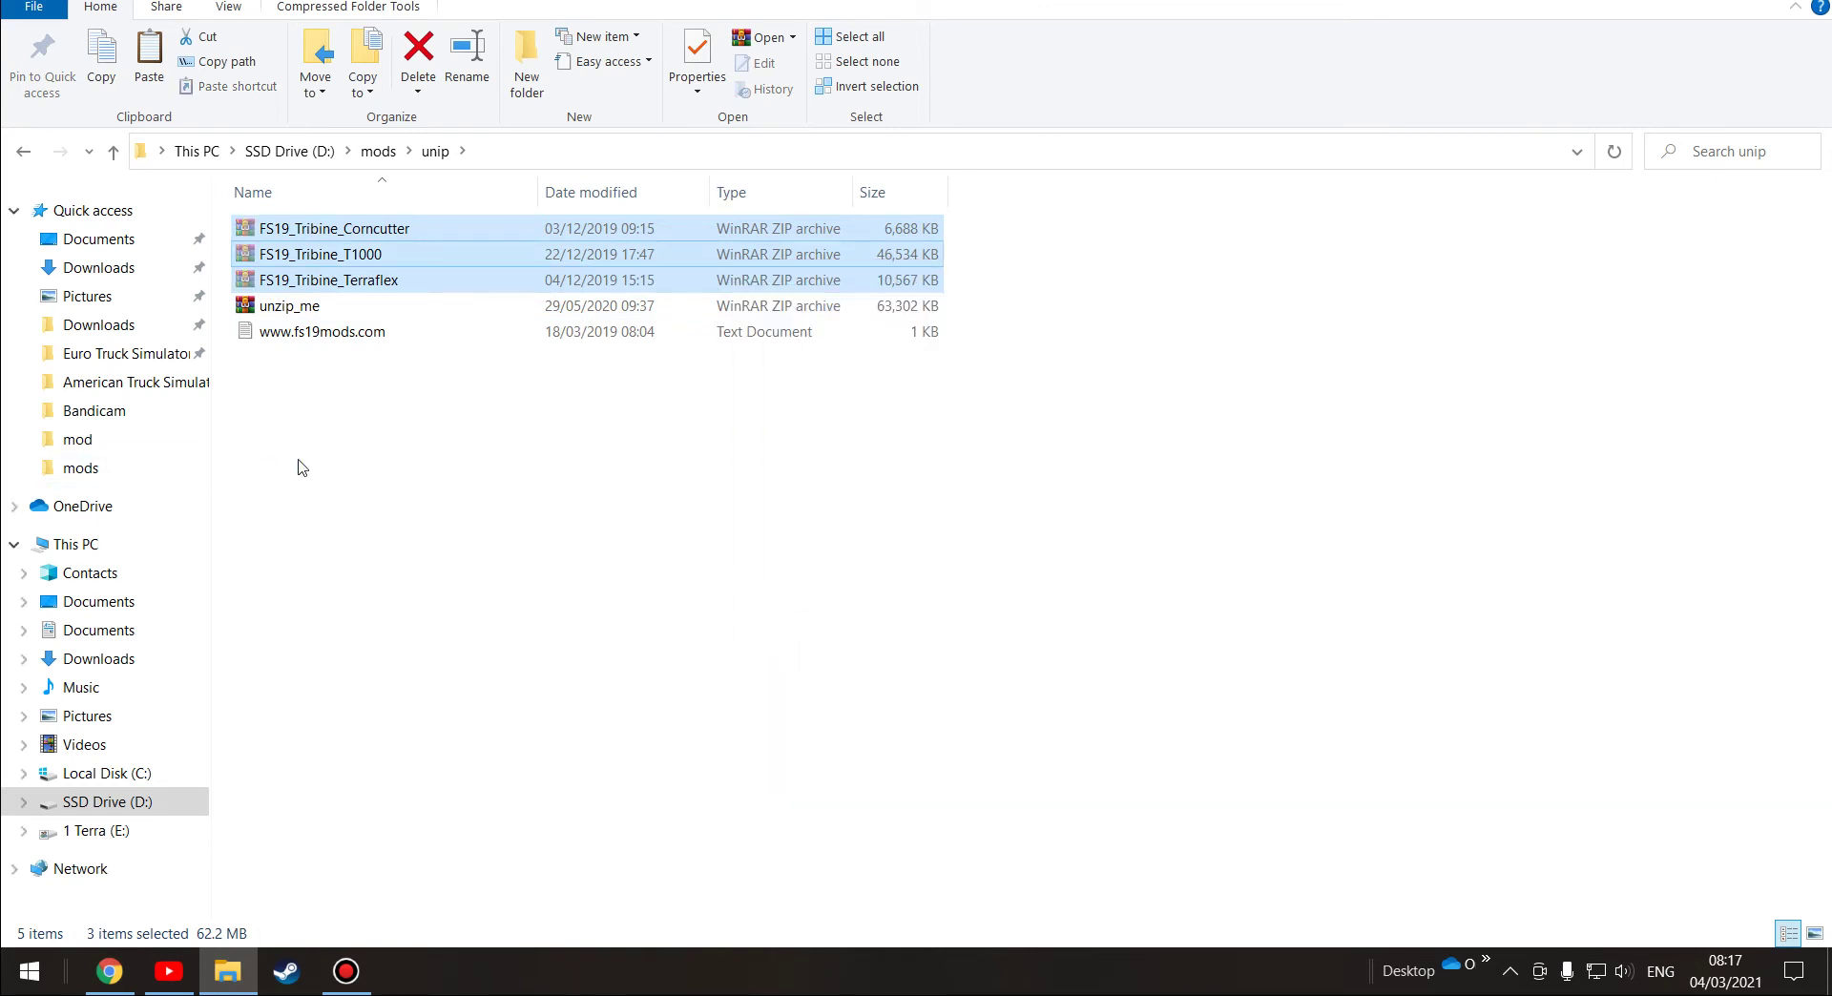
key("BackSpace")
key("Return")
left_click(26, 152)
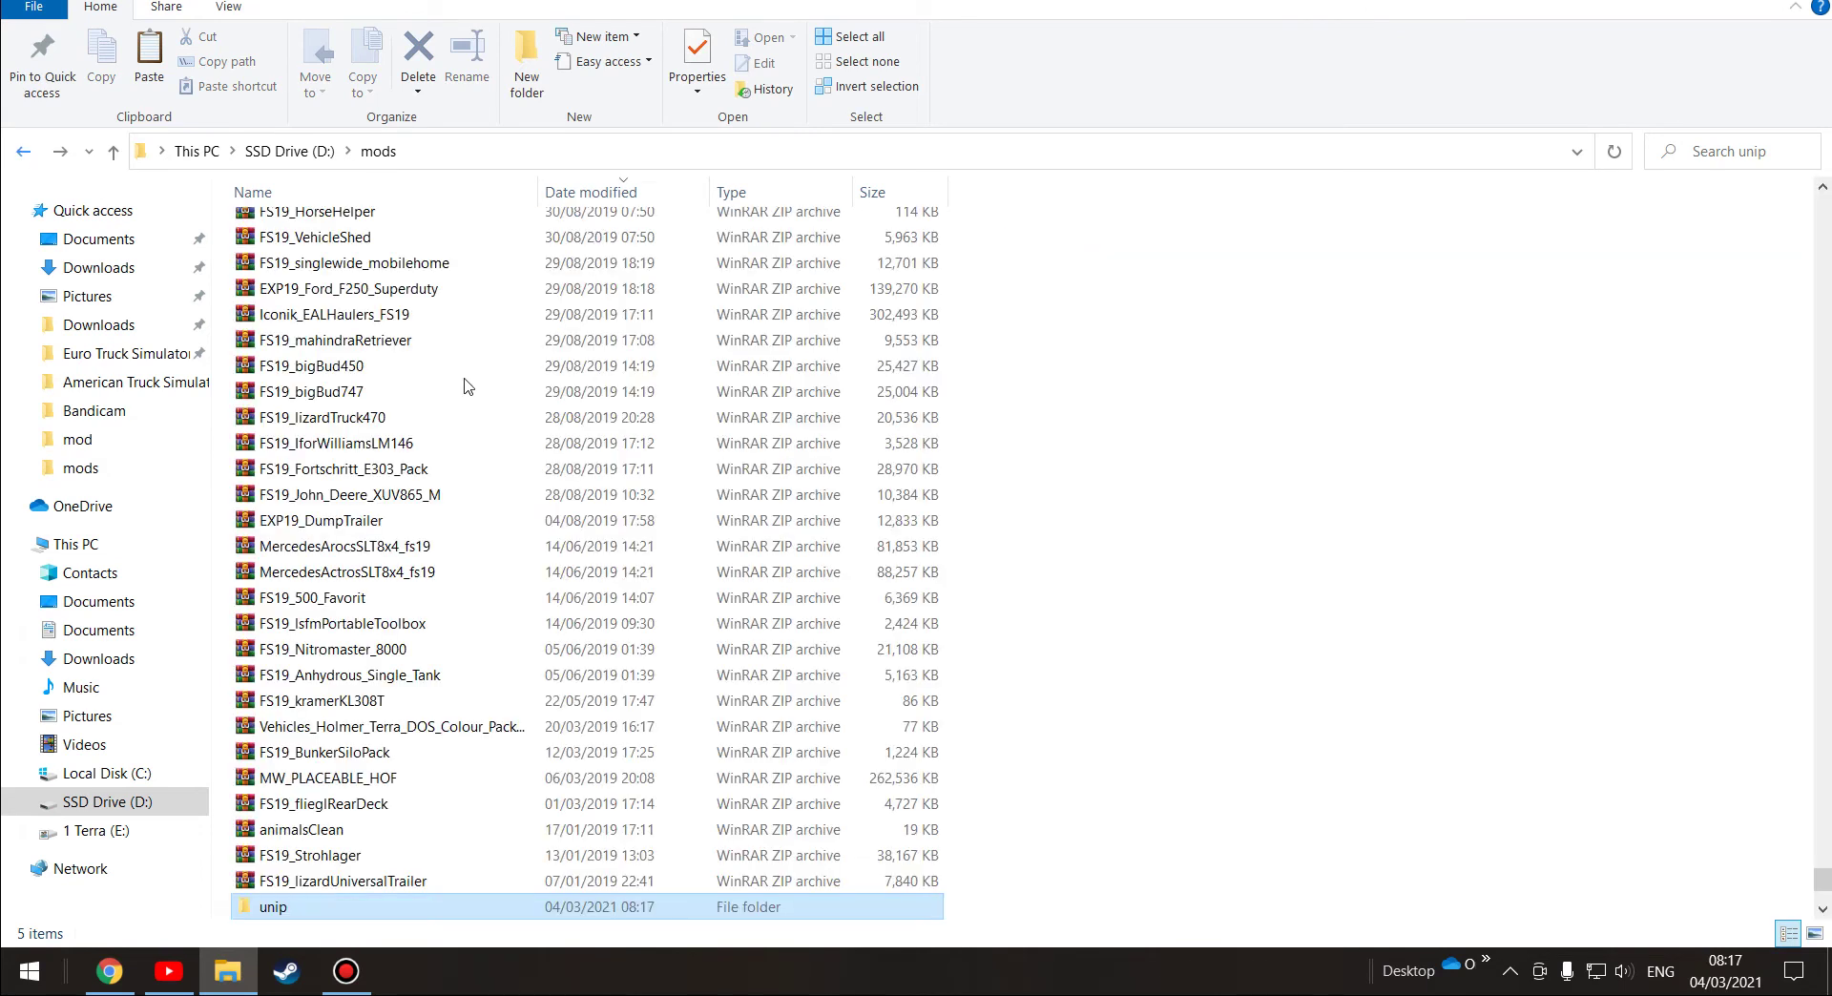
right_click(1478, 577)
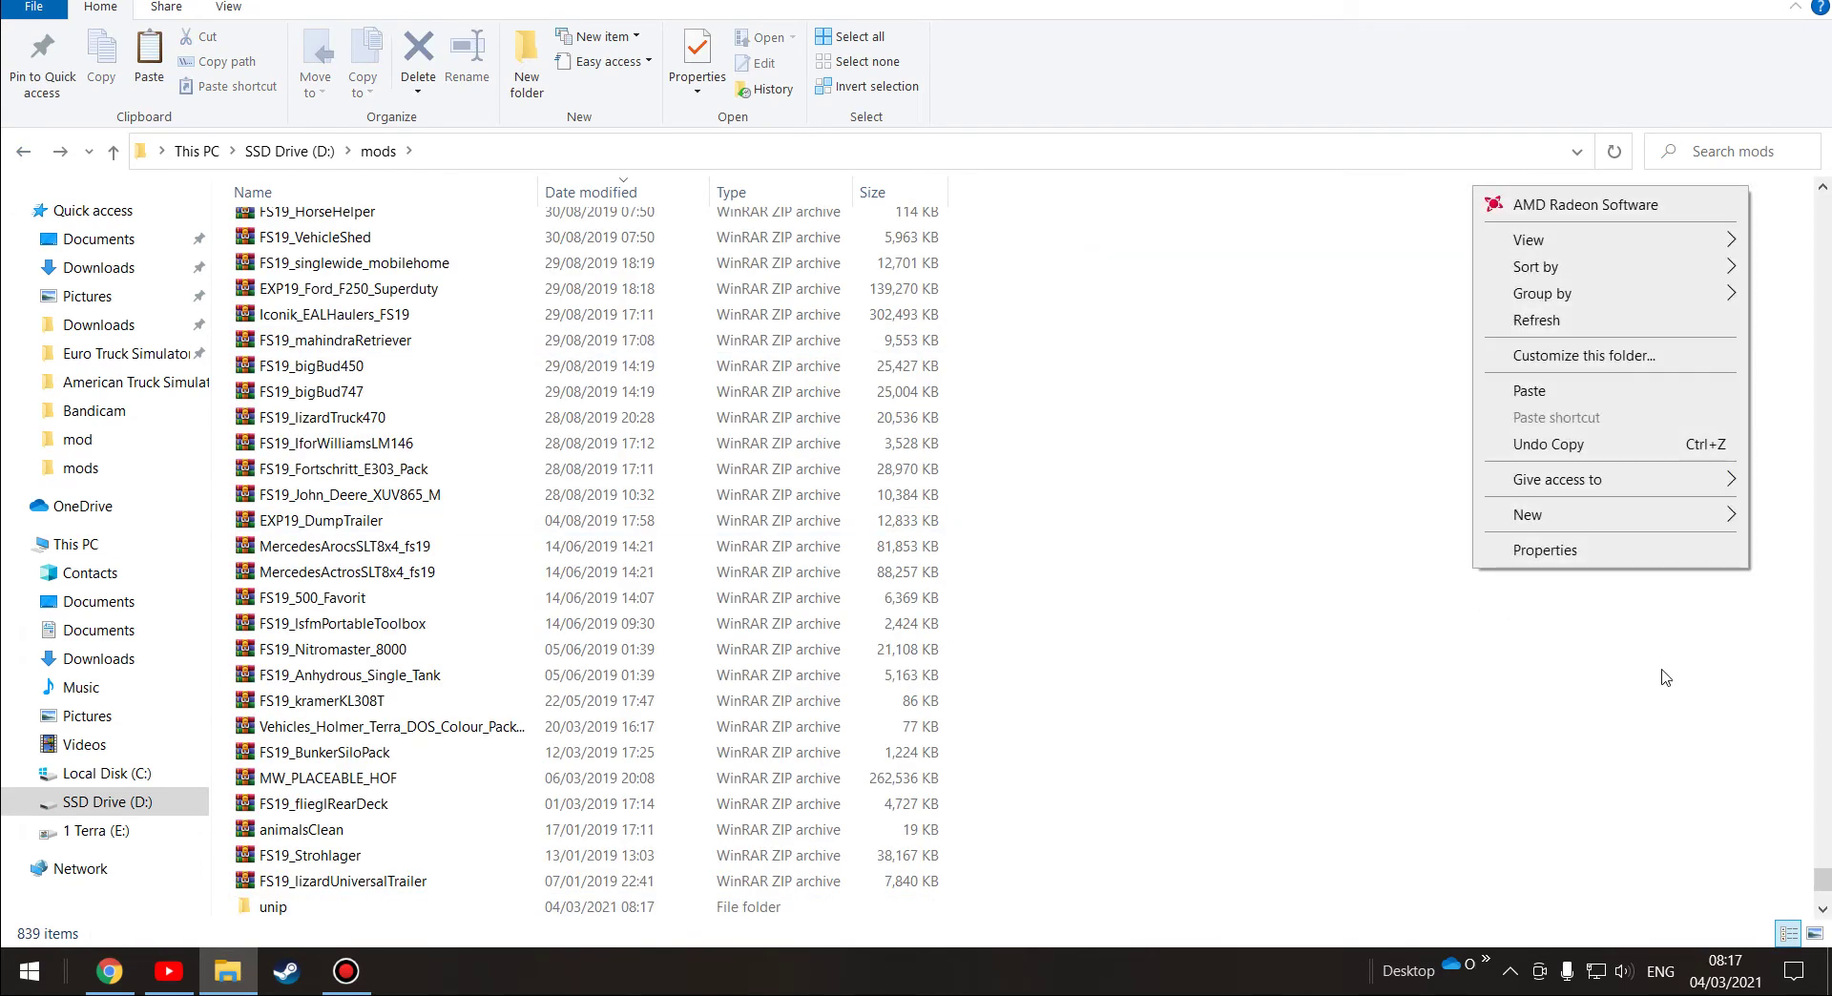
left_click(1522, 388)
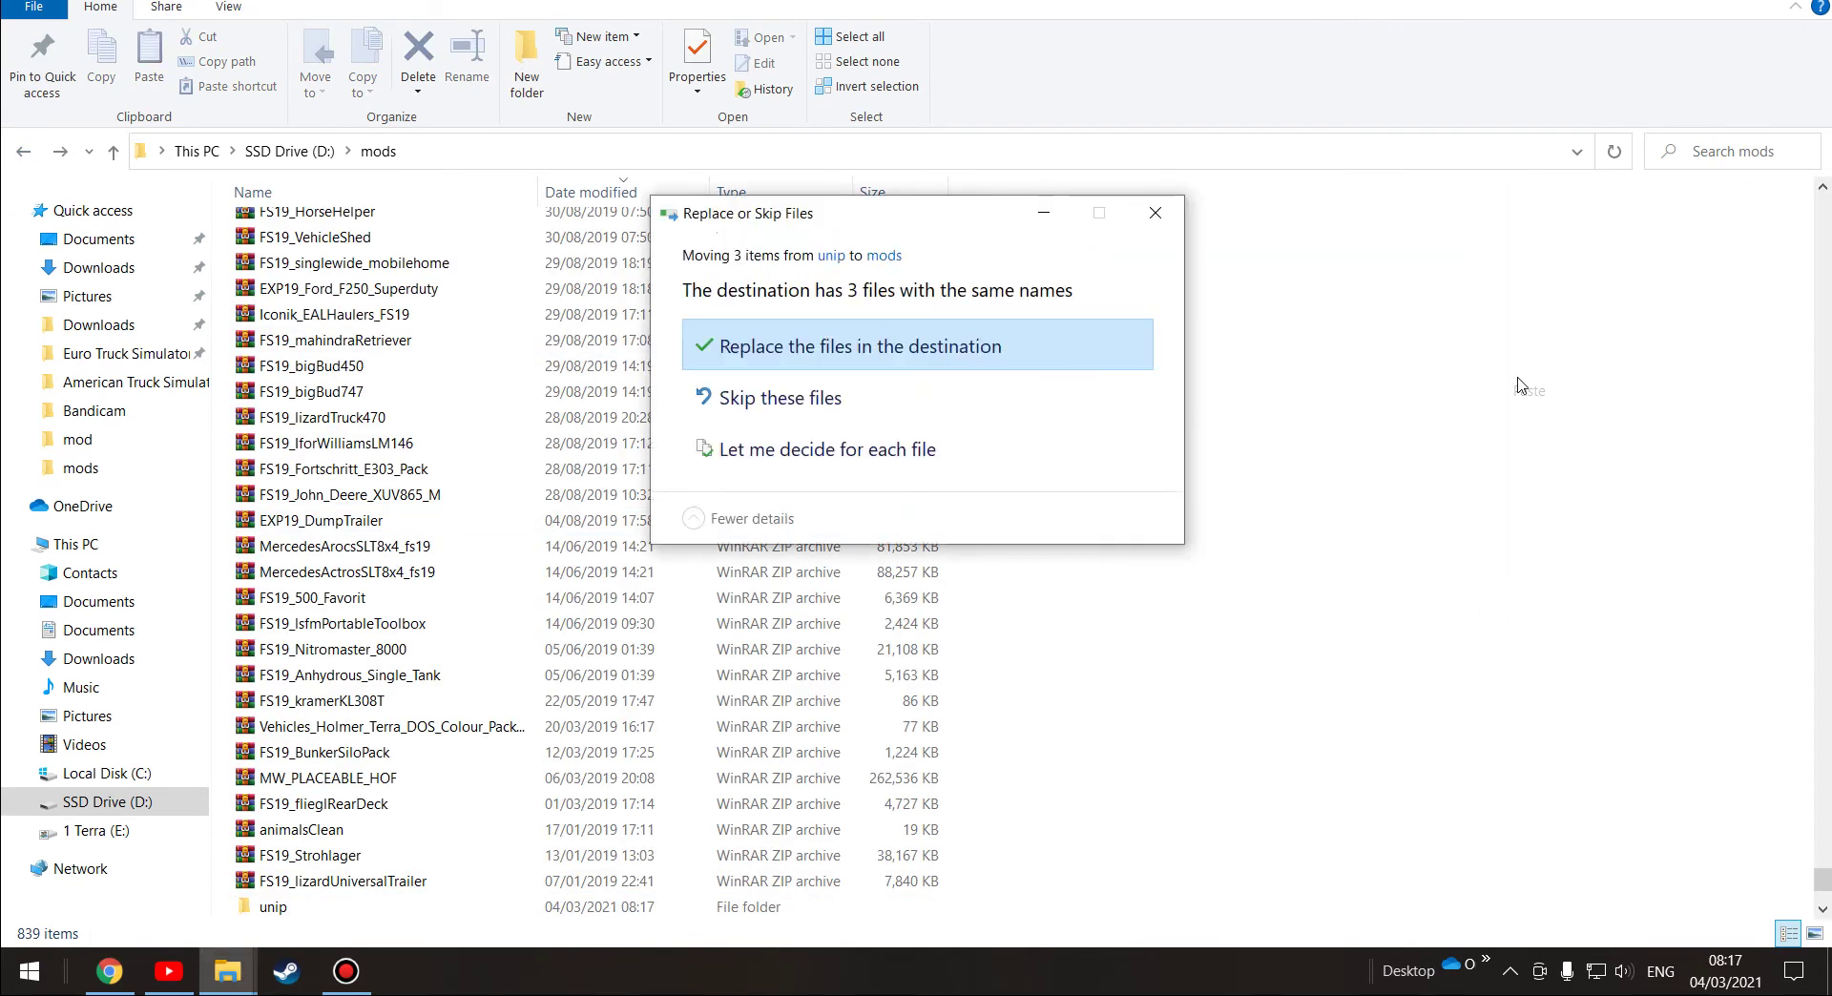
left_click(818, 397)
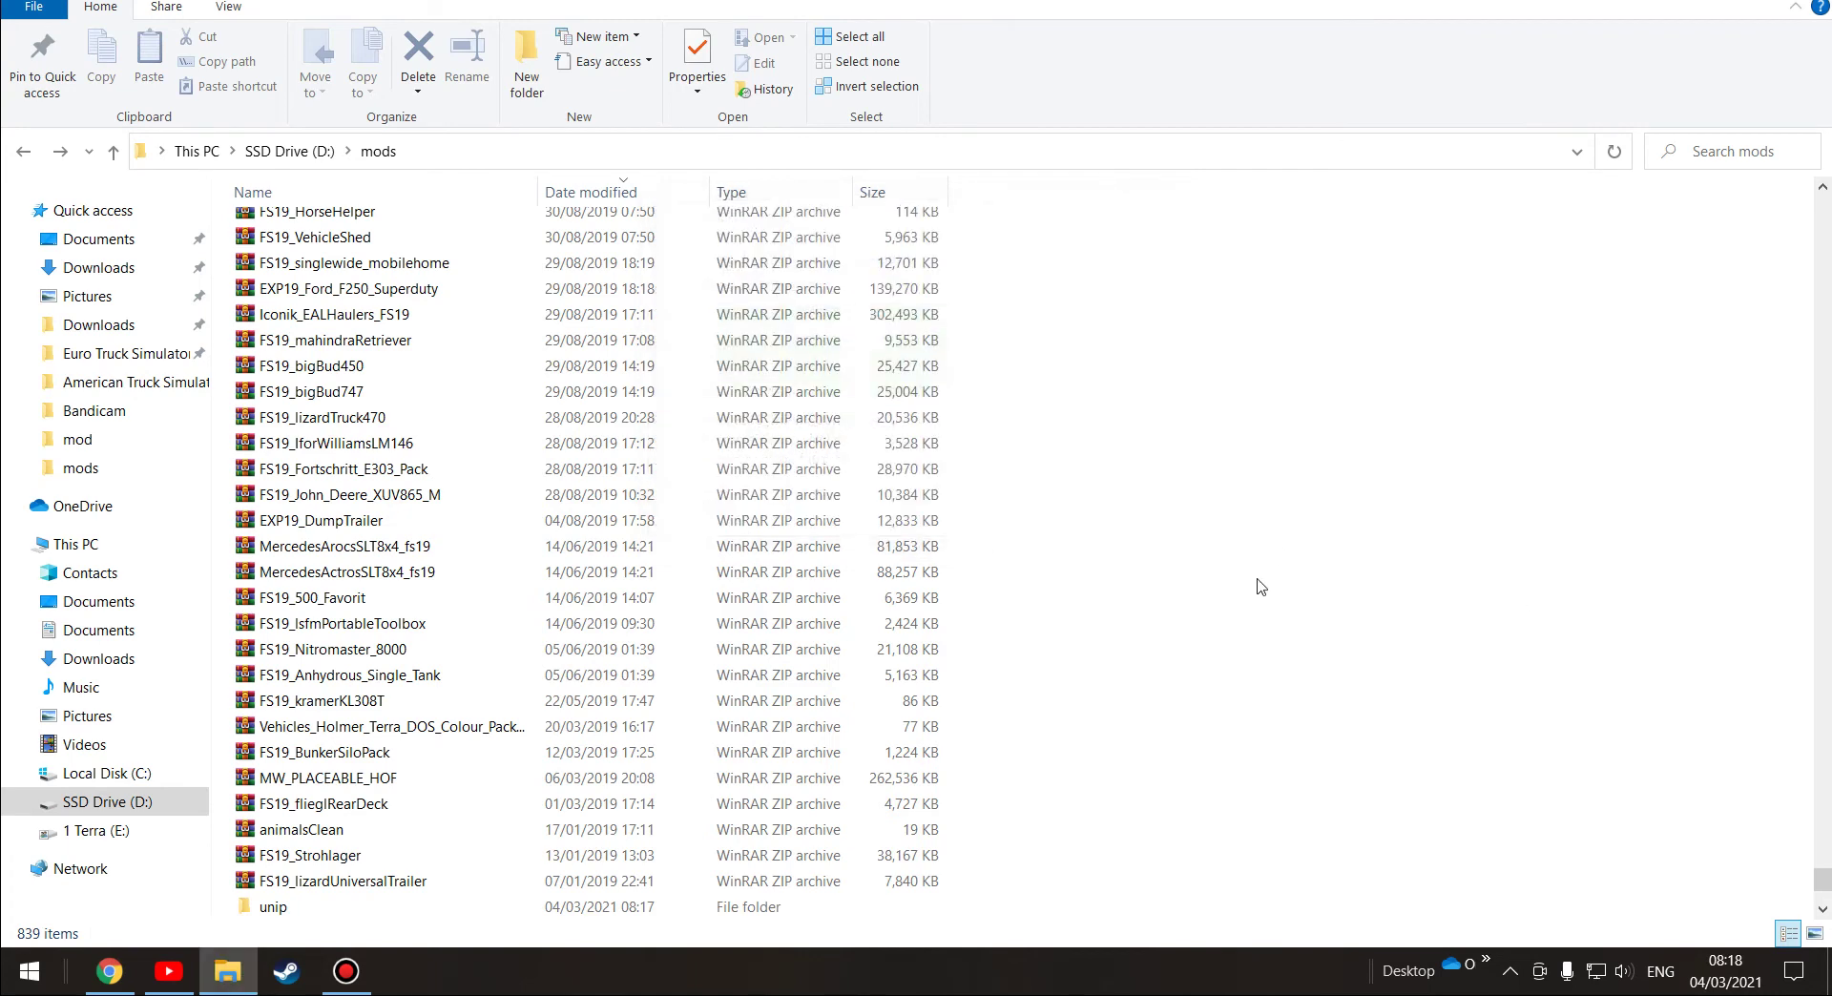
Step: Delete all the files inside the unip folder and return to the mods folder
scroll(871, 695, "down", 3)
double_click(291, 651)
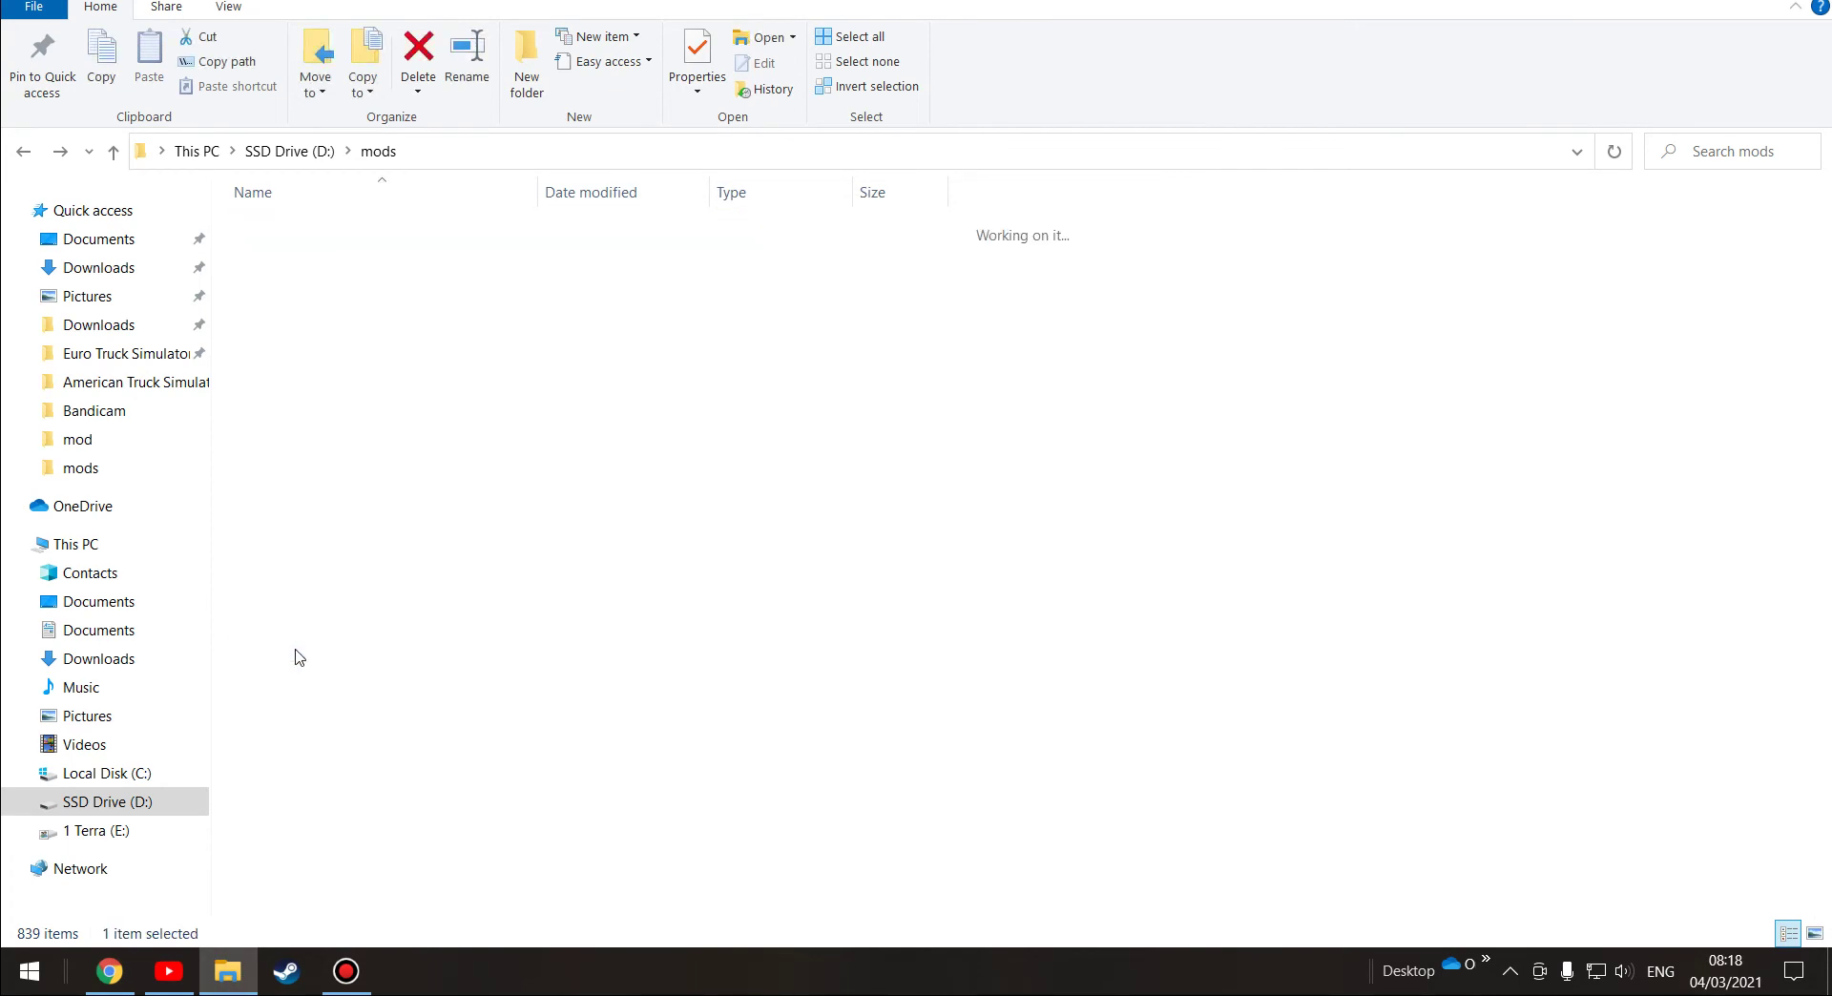
left_click_drag(480, 298, 497, 242)
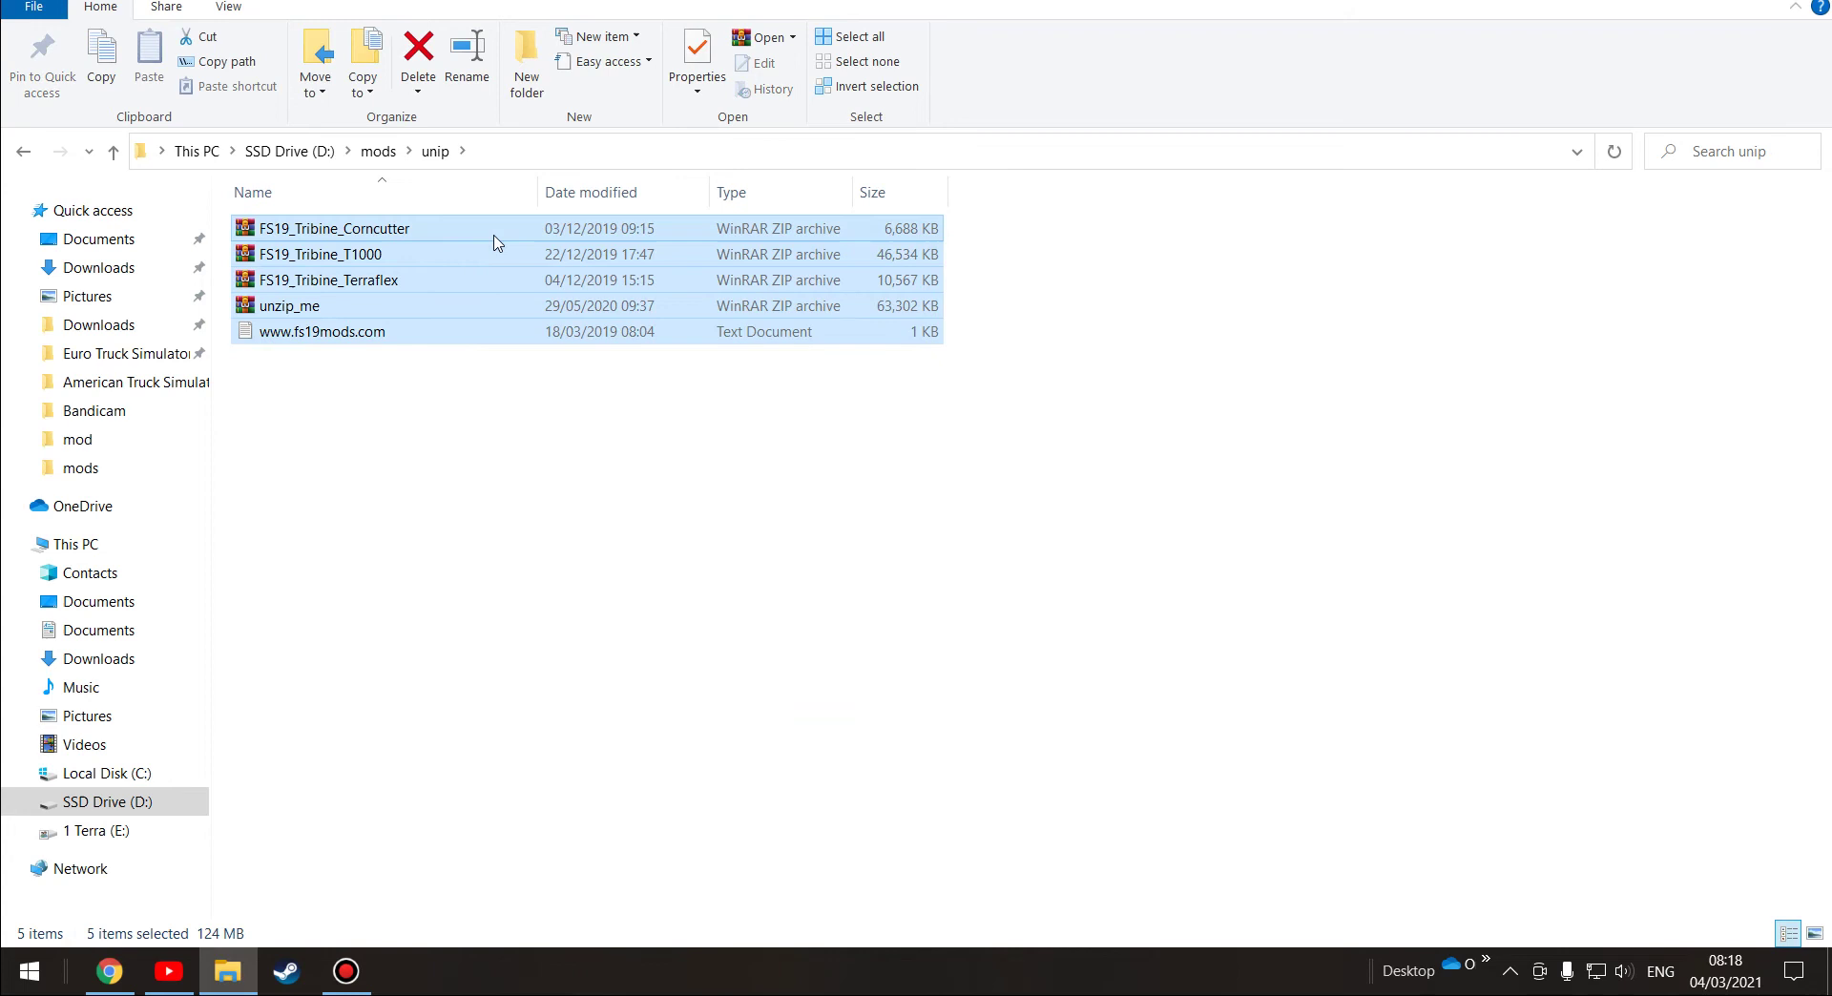
key("Delete")
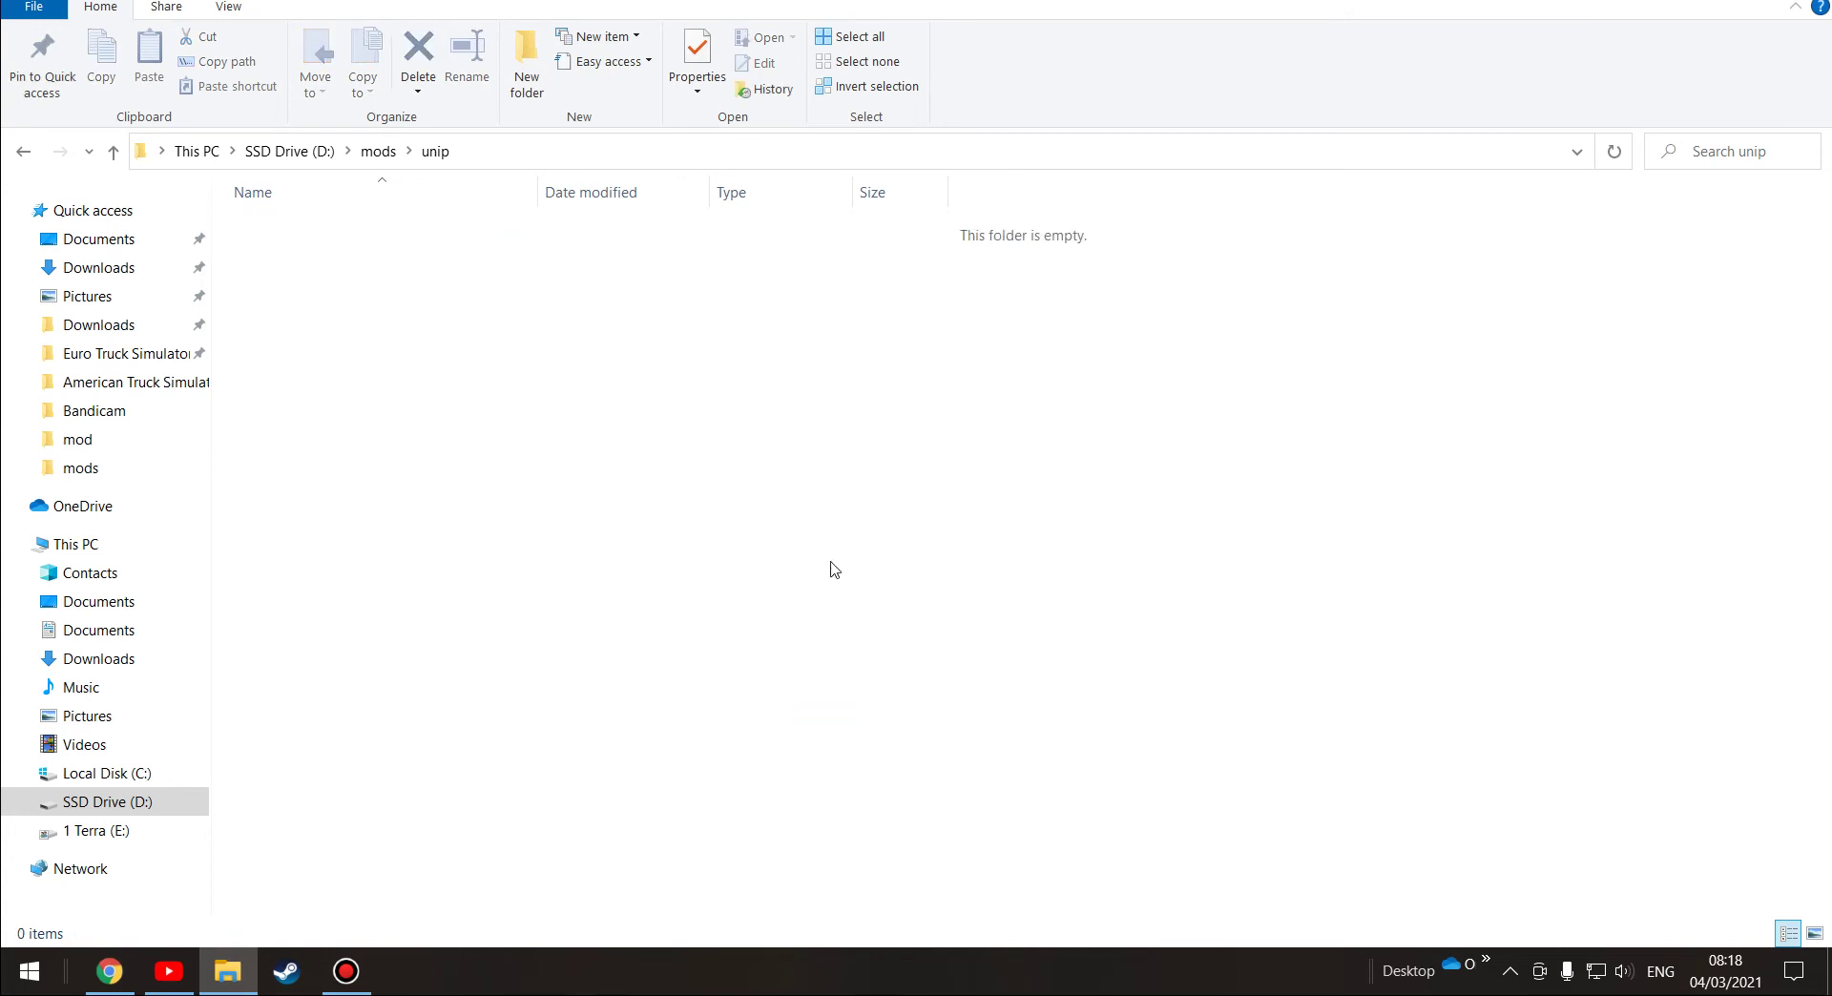
key("alt+Left")
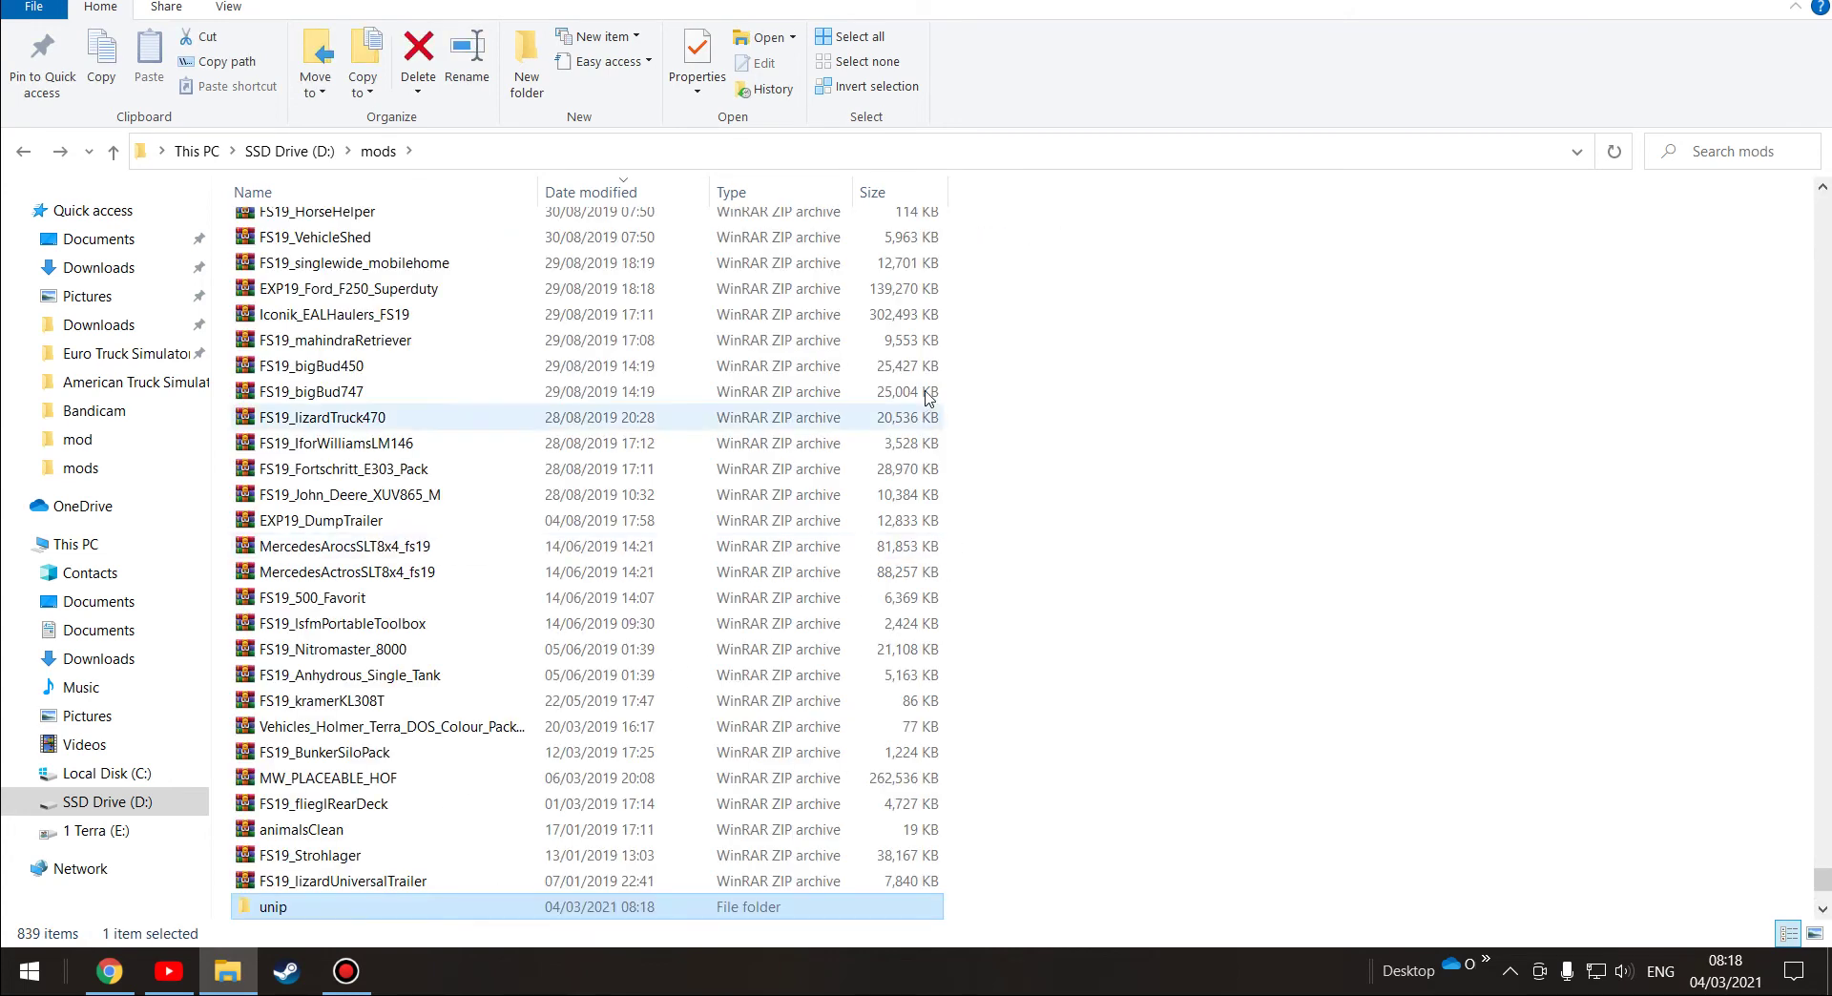
Step: View the YouTube page about installing FS19 mods, and switch to Chrome to go back from the Vermeer S450TX page to the mod list
left_click(168, 971)
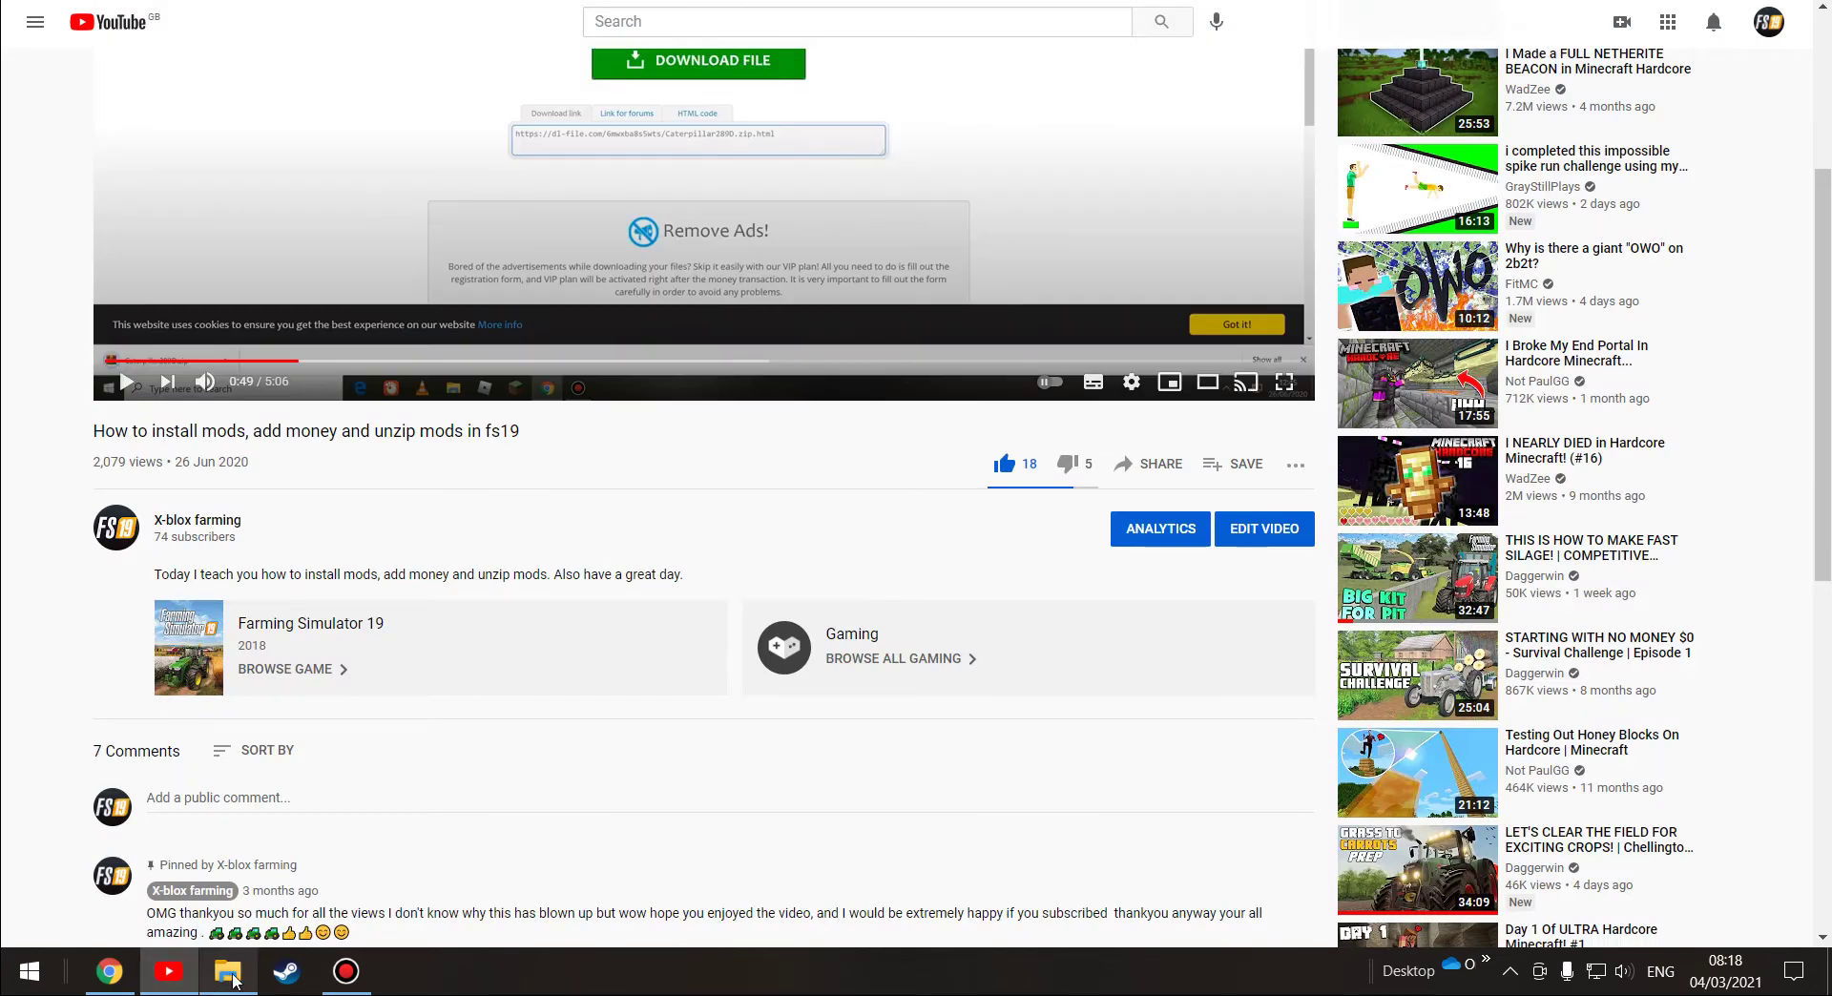
scroll(361, 618, "up", 1)
scroll(361, 618, "up", 3)
key("alt+Tab")
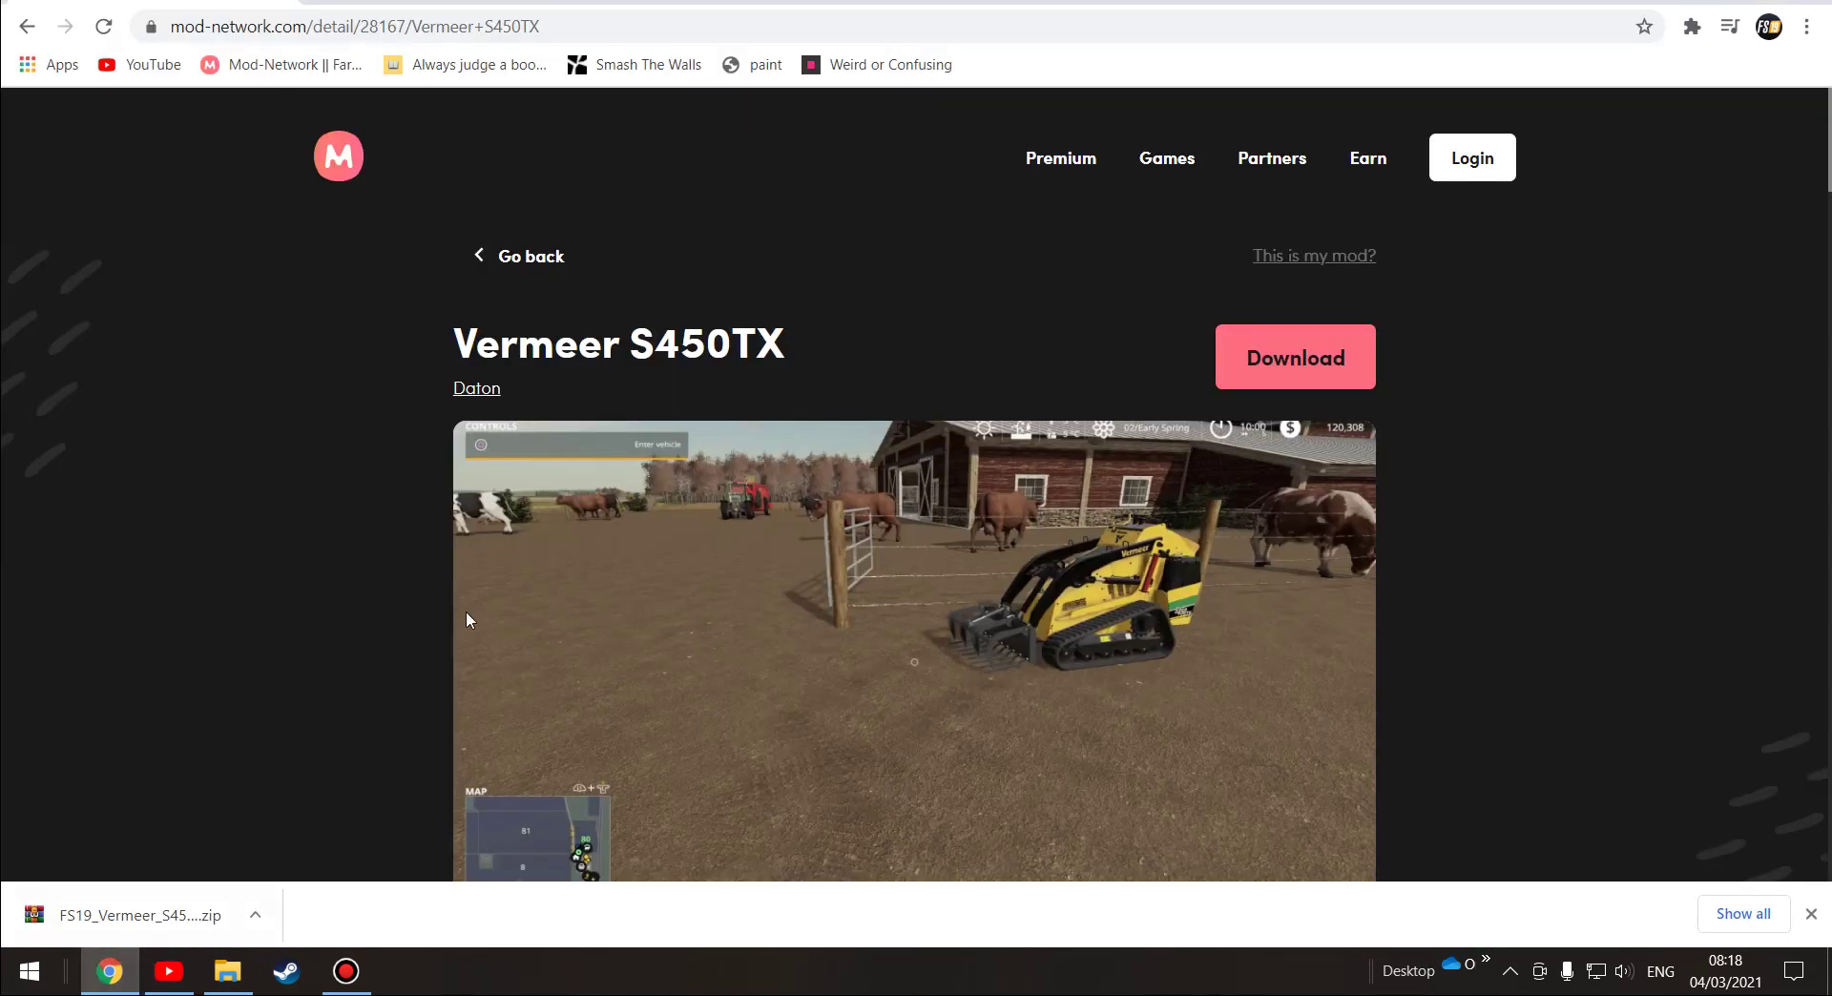
key("alt+Left")
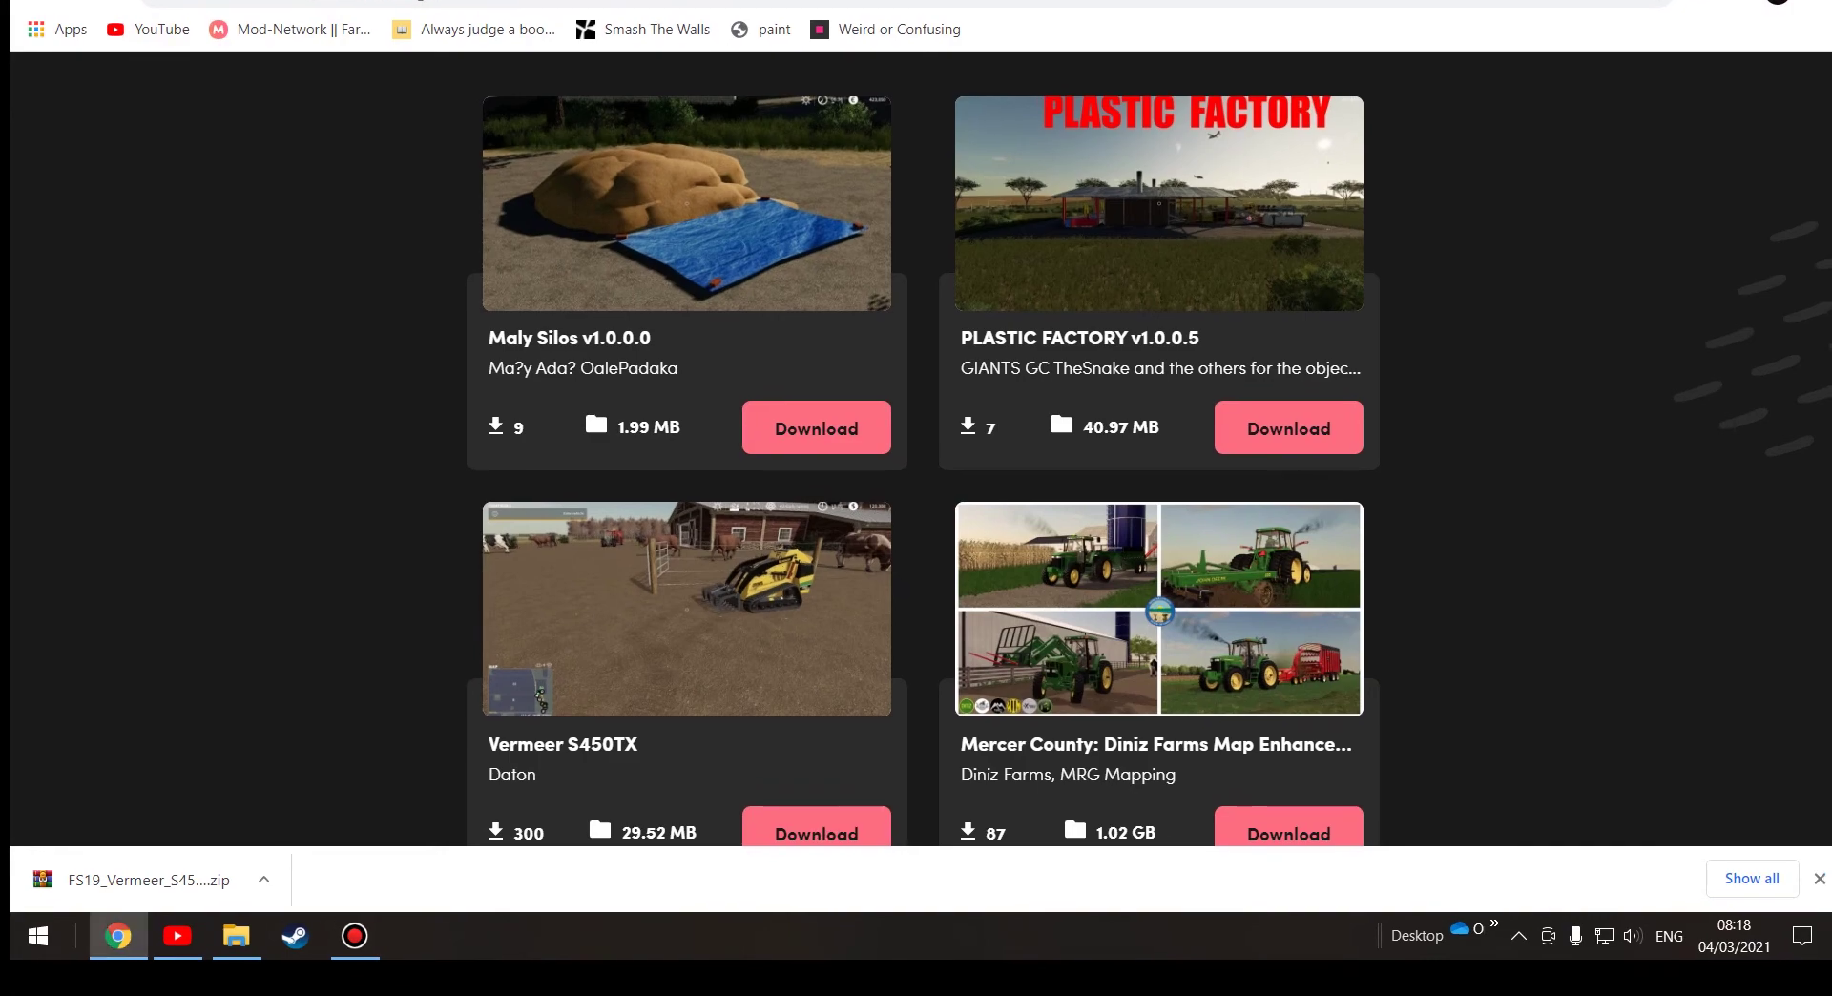
Step: Search Google for "easy development mod fs19" in a new tab and open the Easy Development Controls page on the Farming Simulator ModHub
key("ctrl+t")
type("eas")
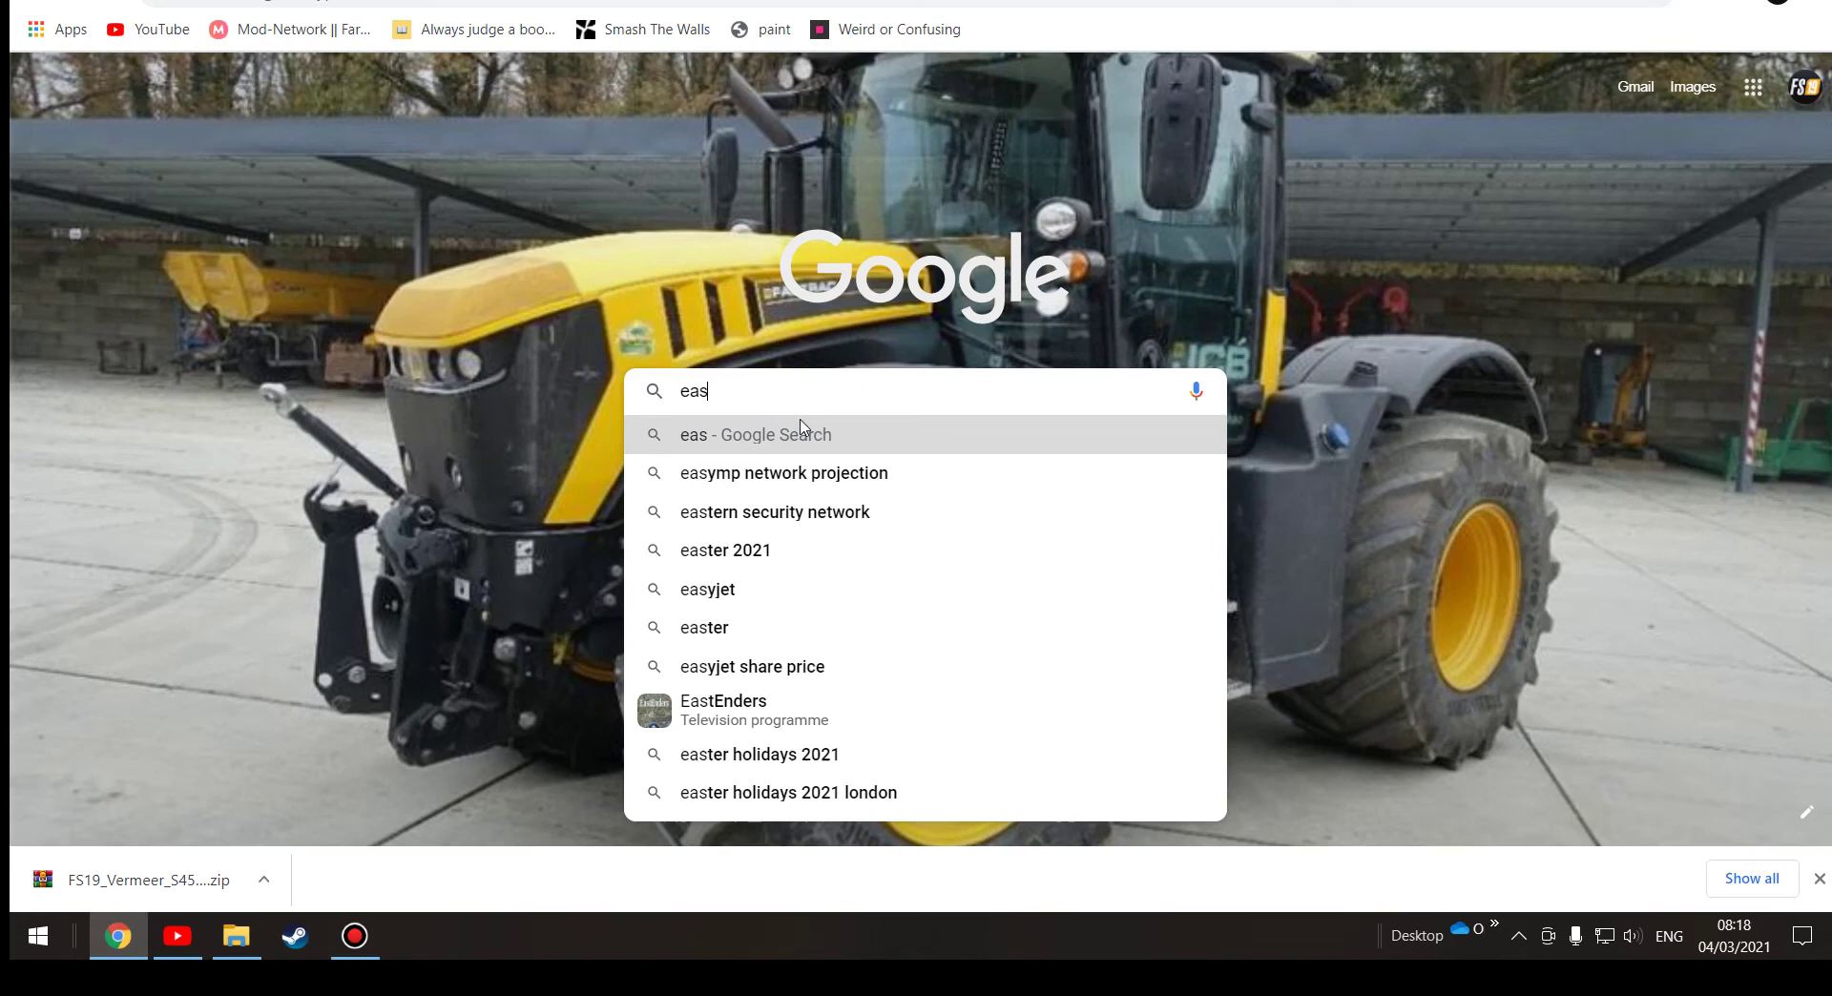
type("y development mod fs19")
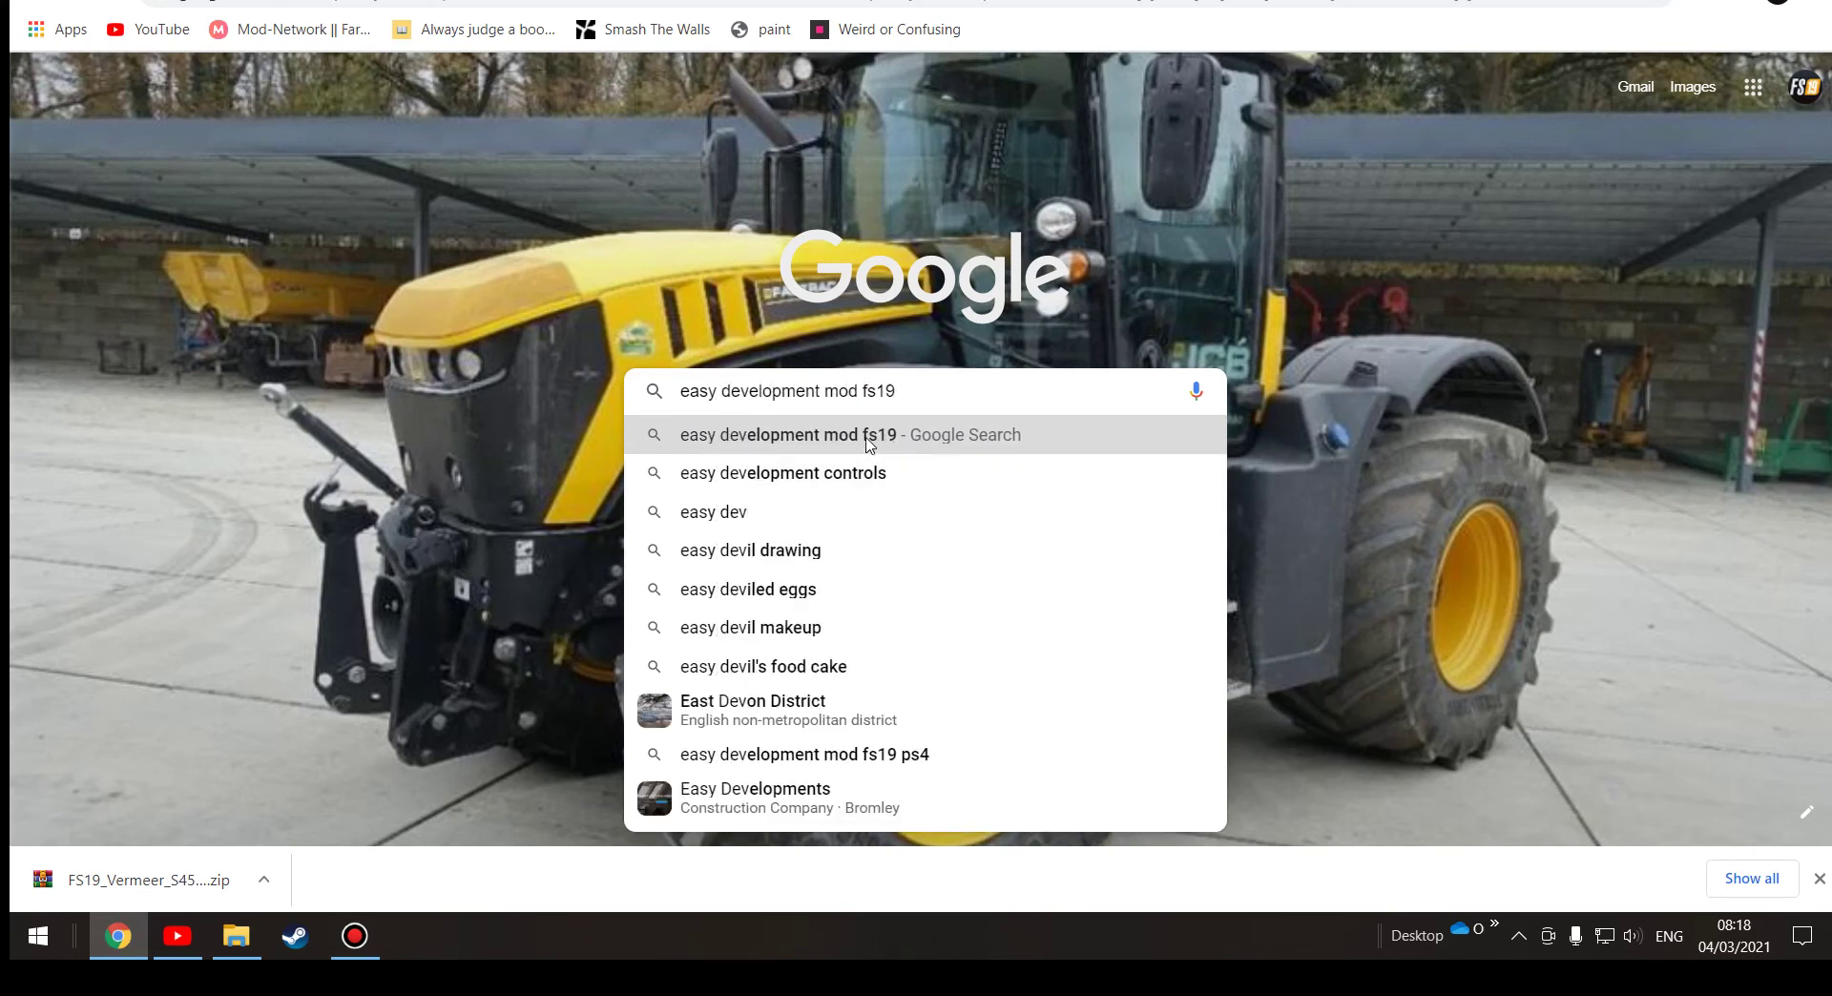
left_click(869, 444)
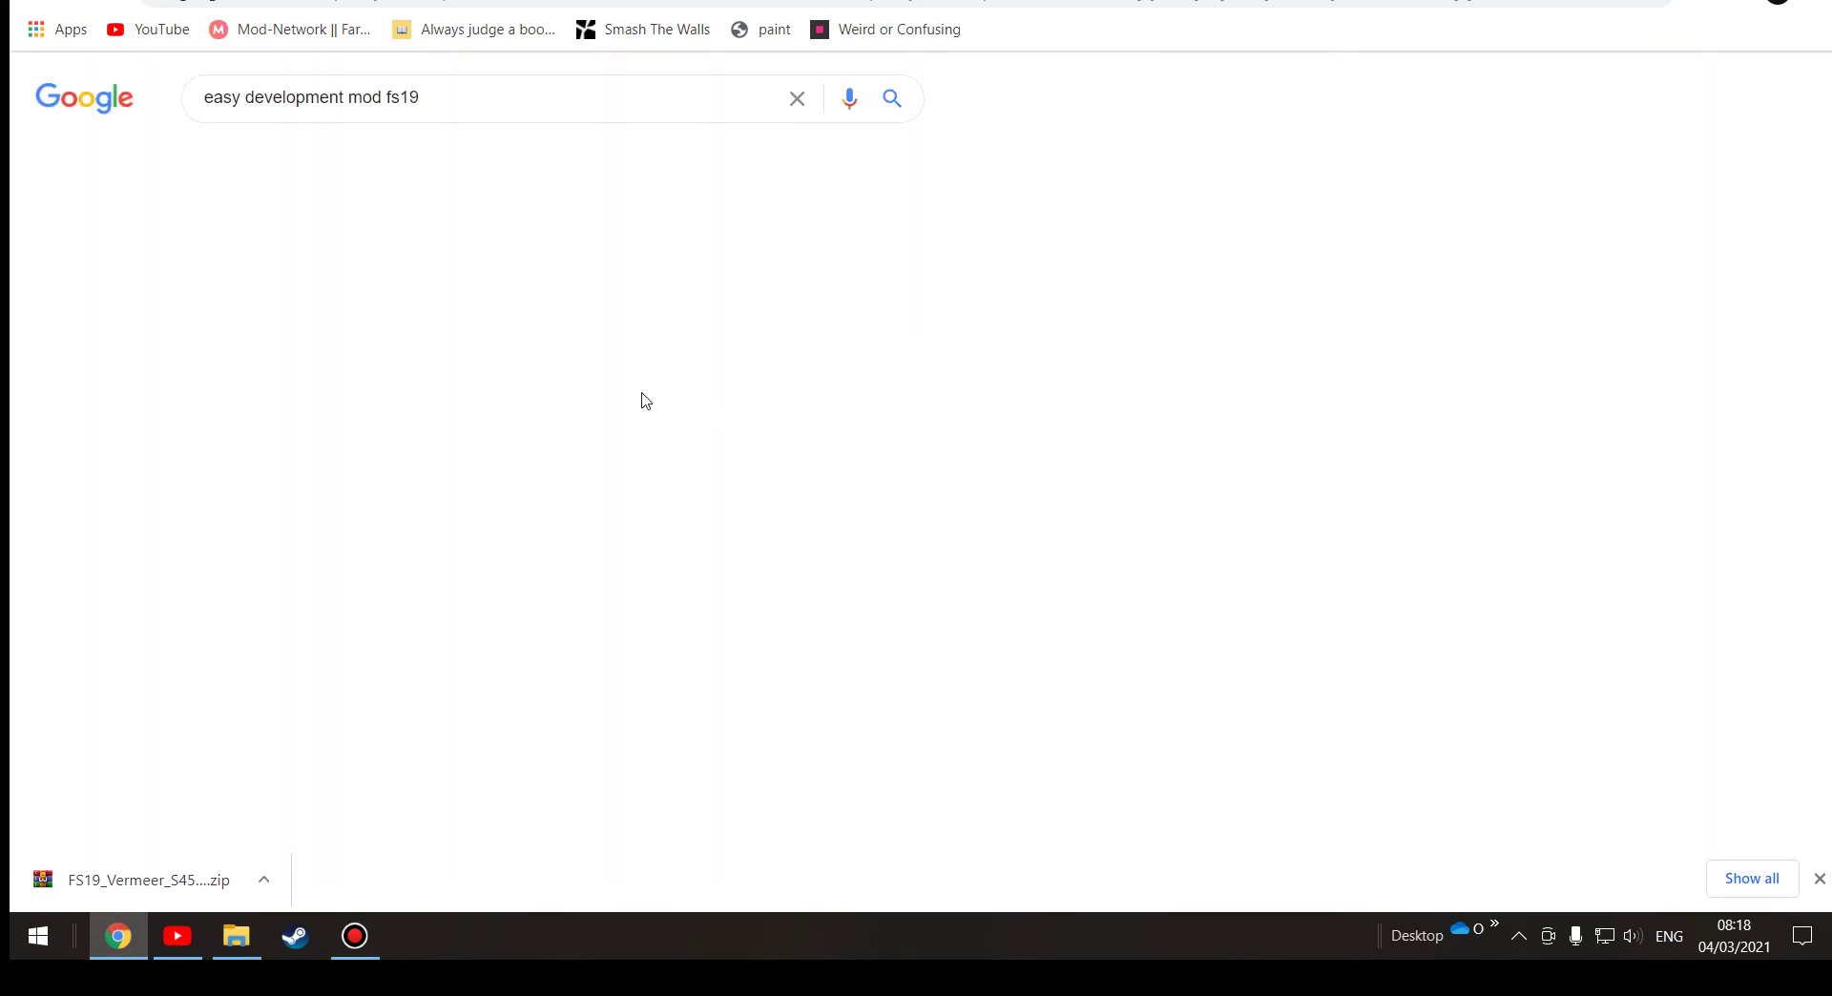
left_click(387, 281)
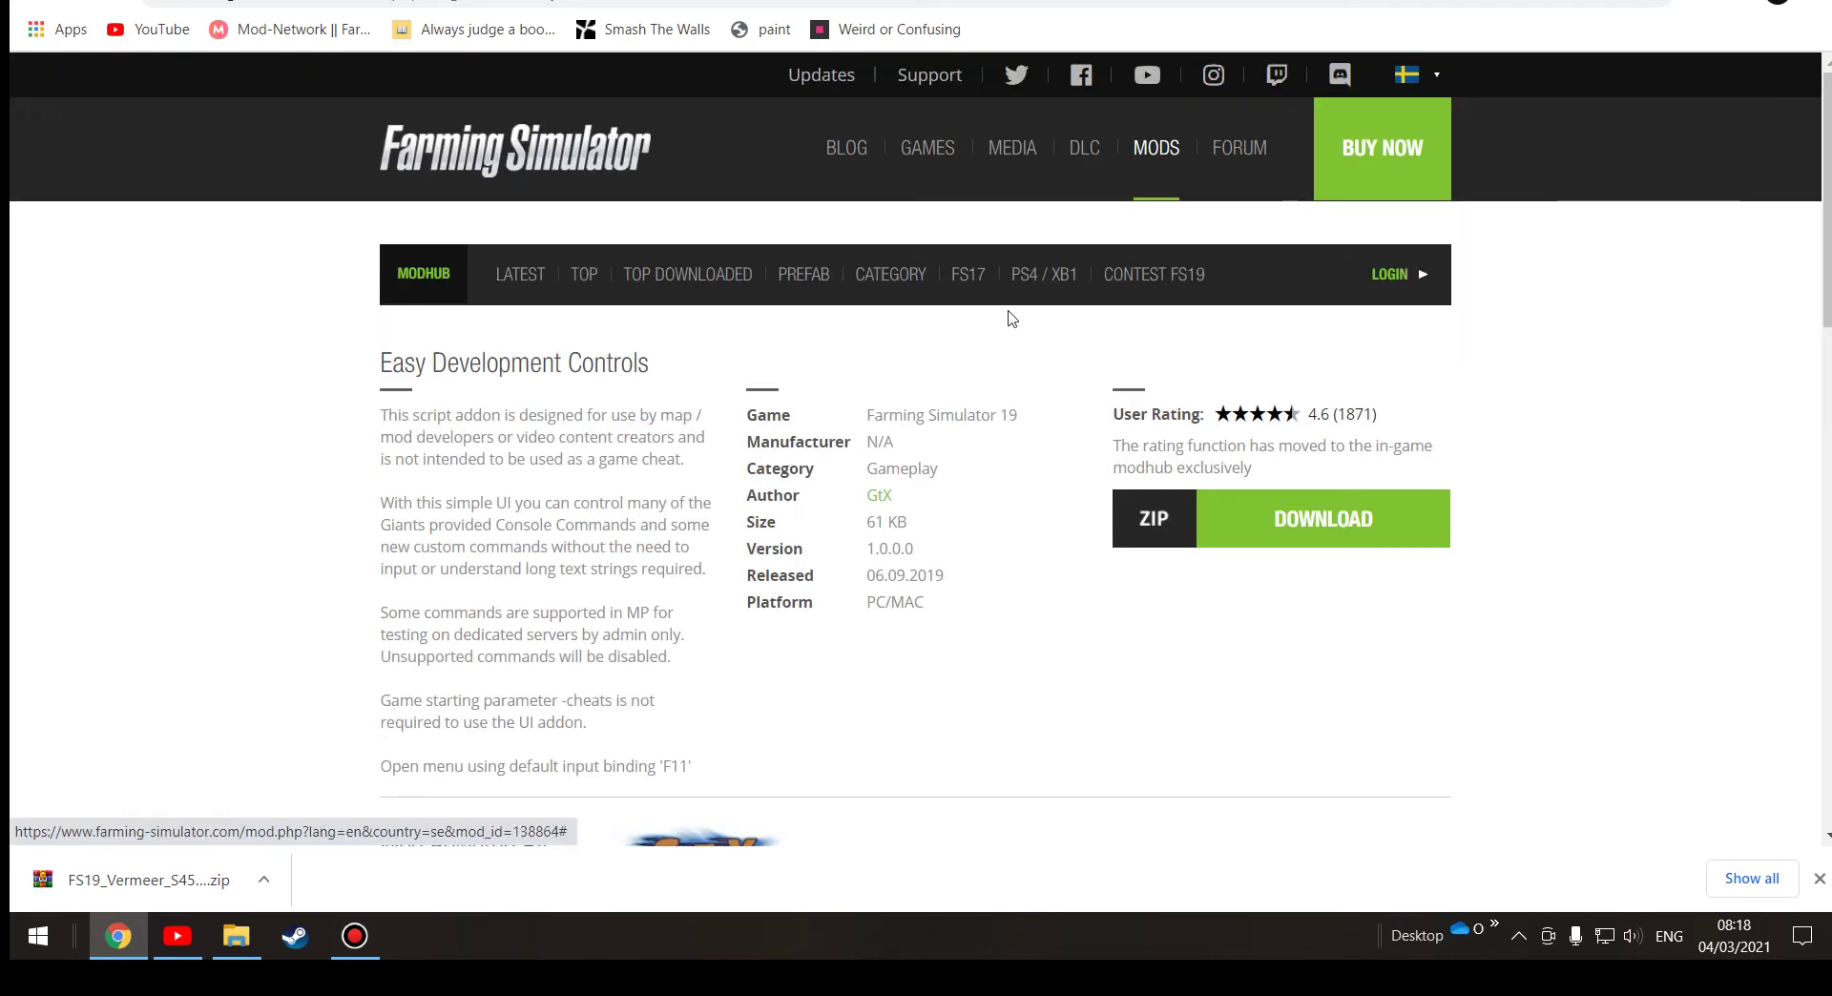
Step: Examine the Easy Development Commands general settings screenshot on the mod page, including the add or remove money option
scroll(840, 331, "down", 2)
scroll(840, 331, "down", 8)
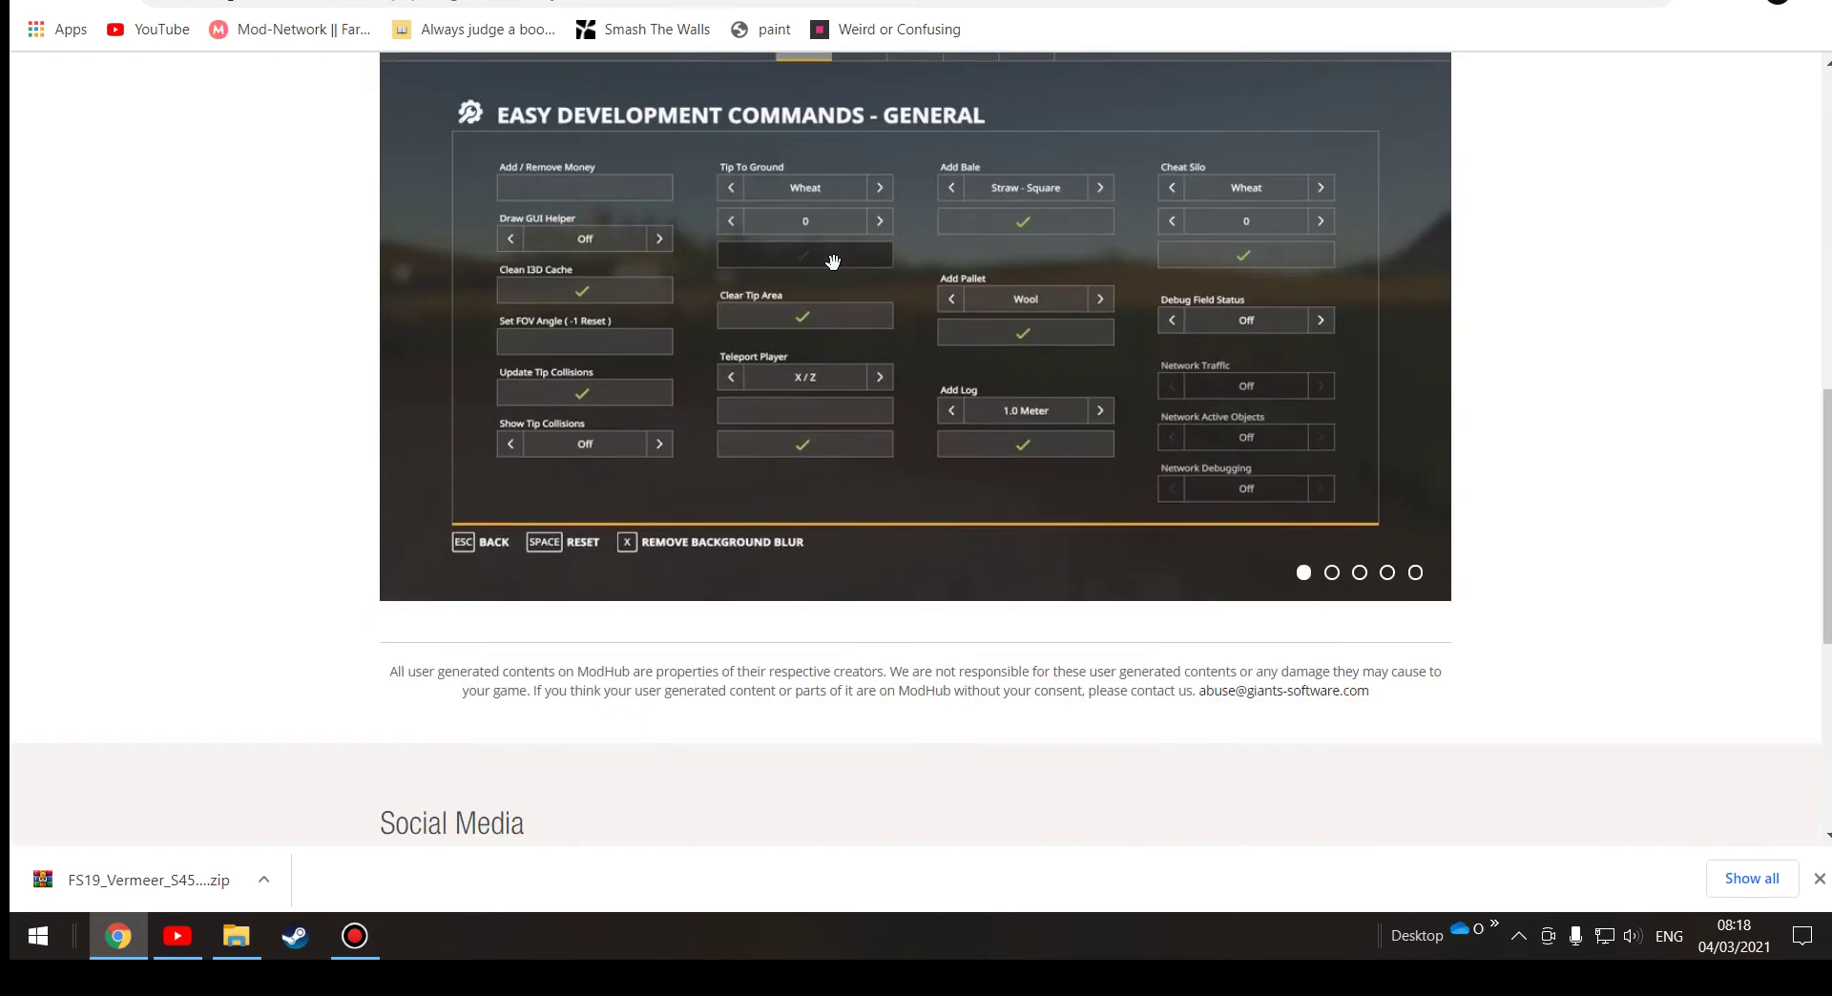
scroll(954, 382, "up", 2)
scroll(1142, 420, "down", 2)
scroll(1142, 420, "up", 3)
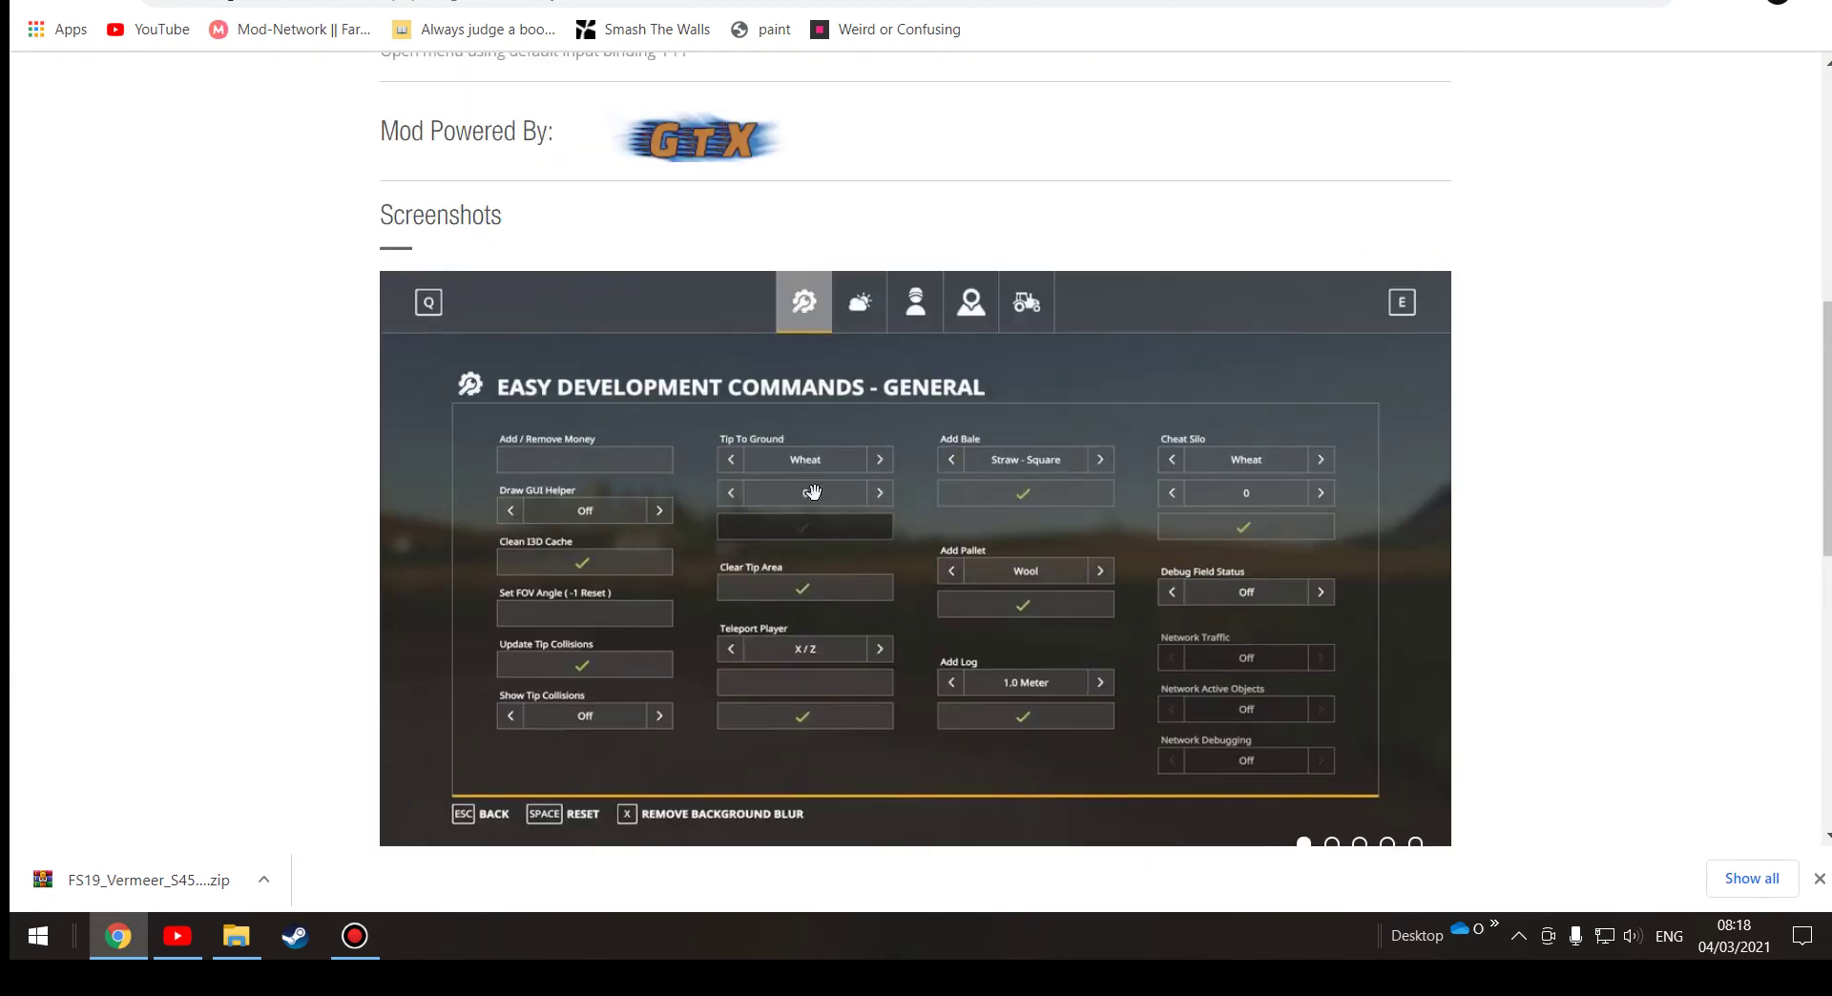
Step: Browse the mod's remaining screenshots, examining the Environment, Player, Fields and Vehicle command pages
left_click_drag(791, 495, 335, 495)
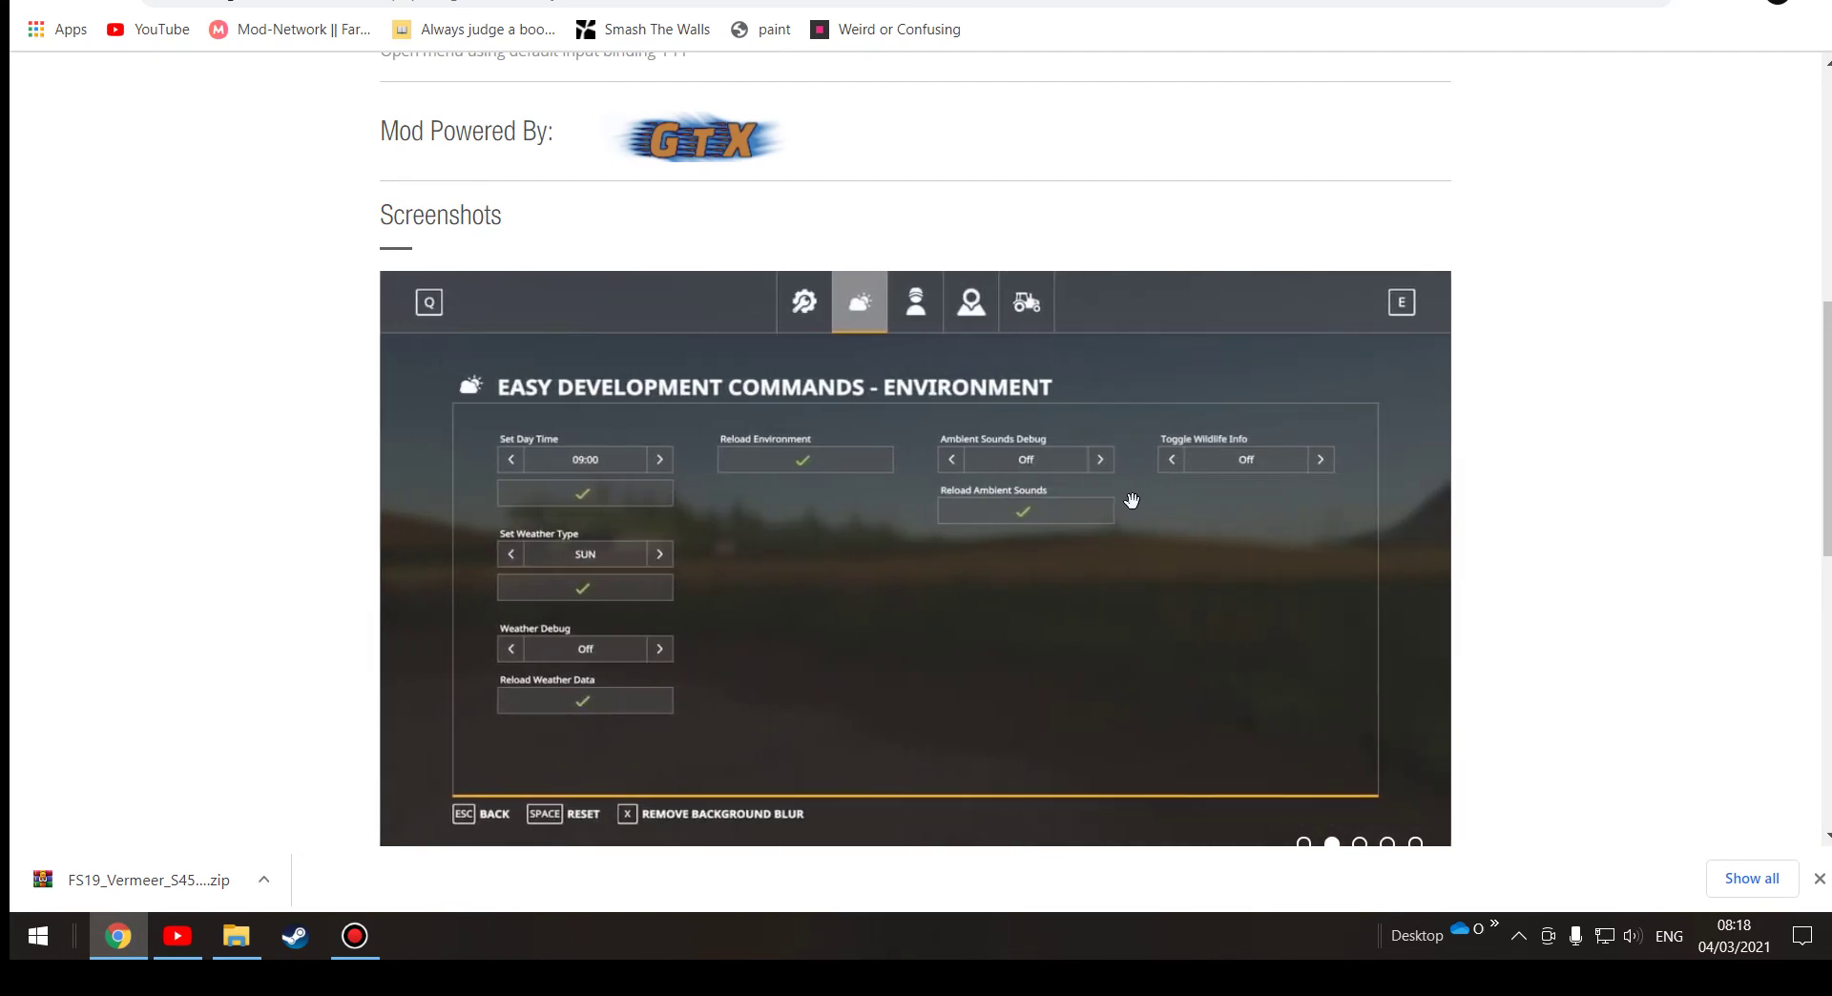
left_click_drag(1132, 500, 1616, 641)
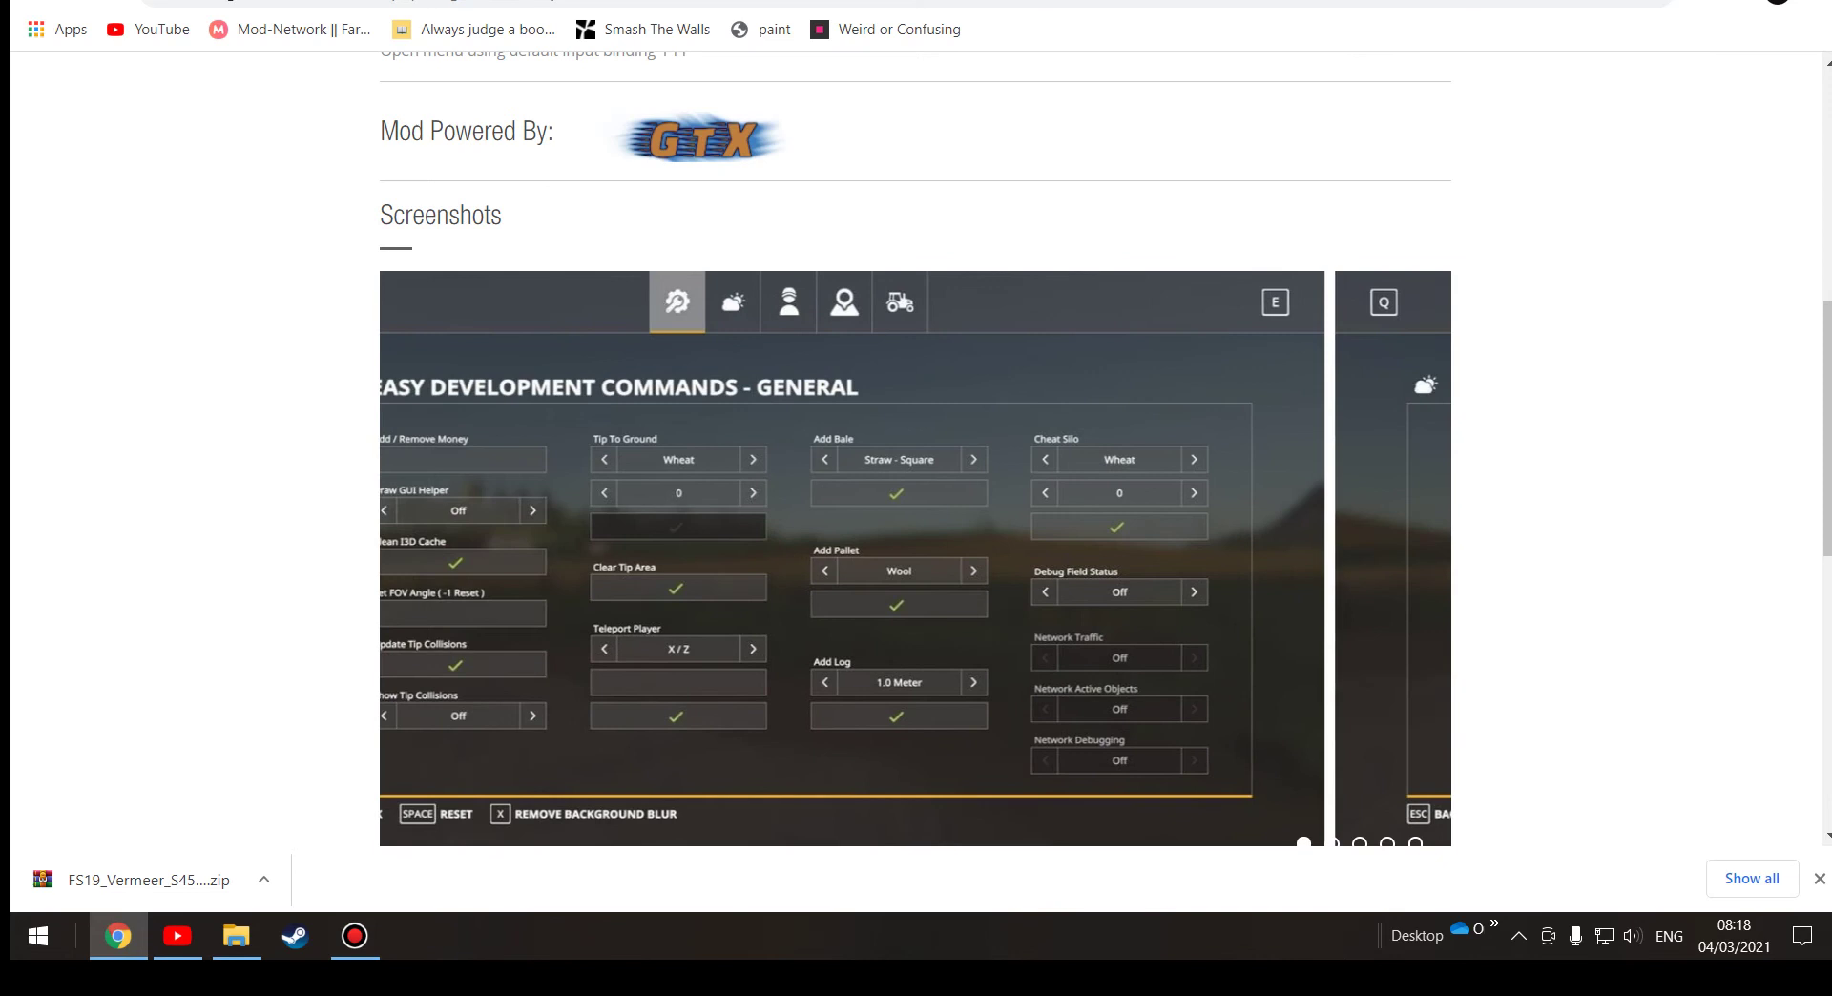
left_click_drag(1439, 633, 1288, 620)
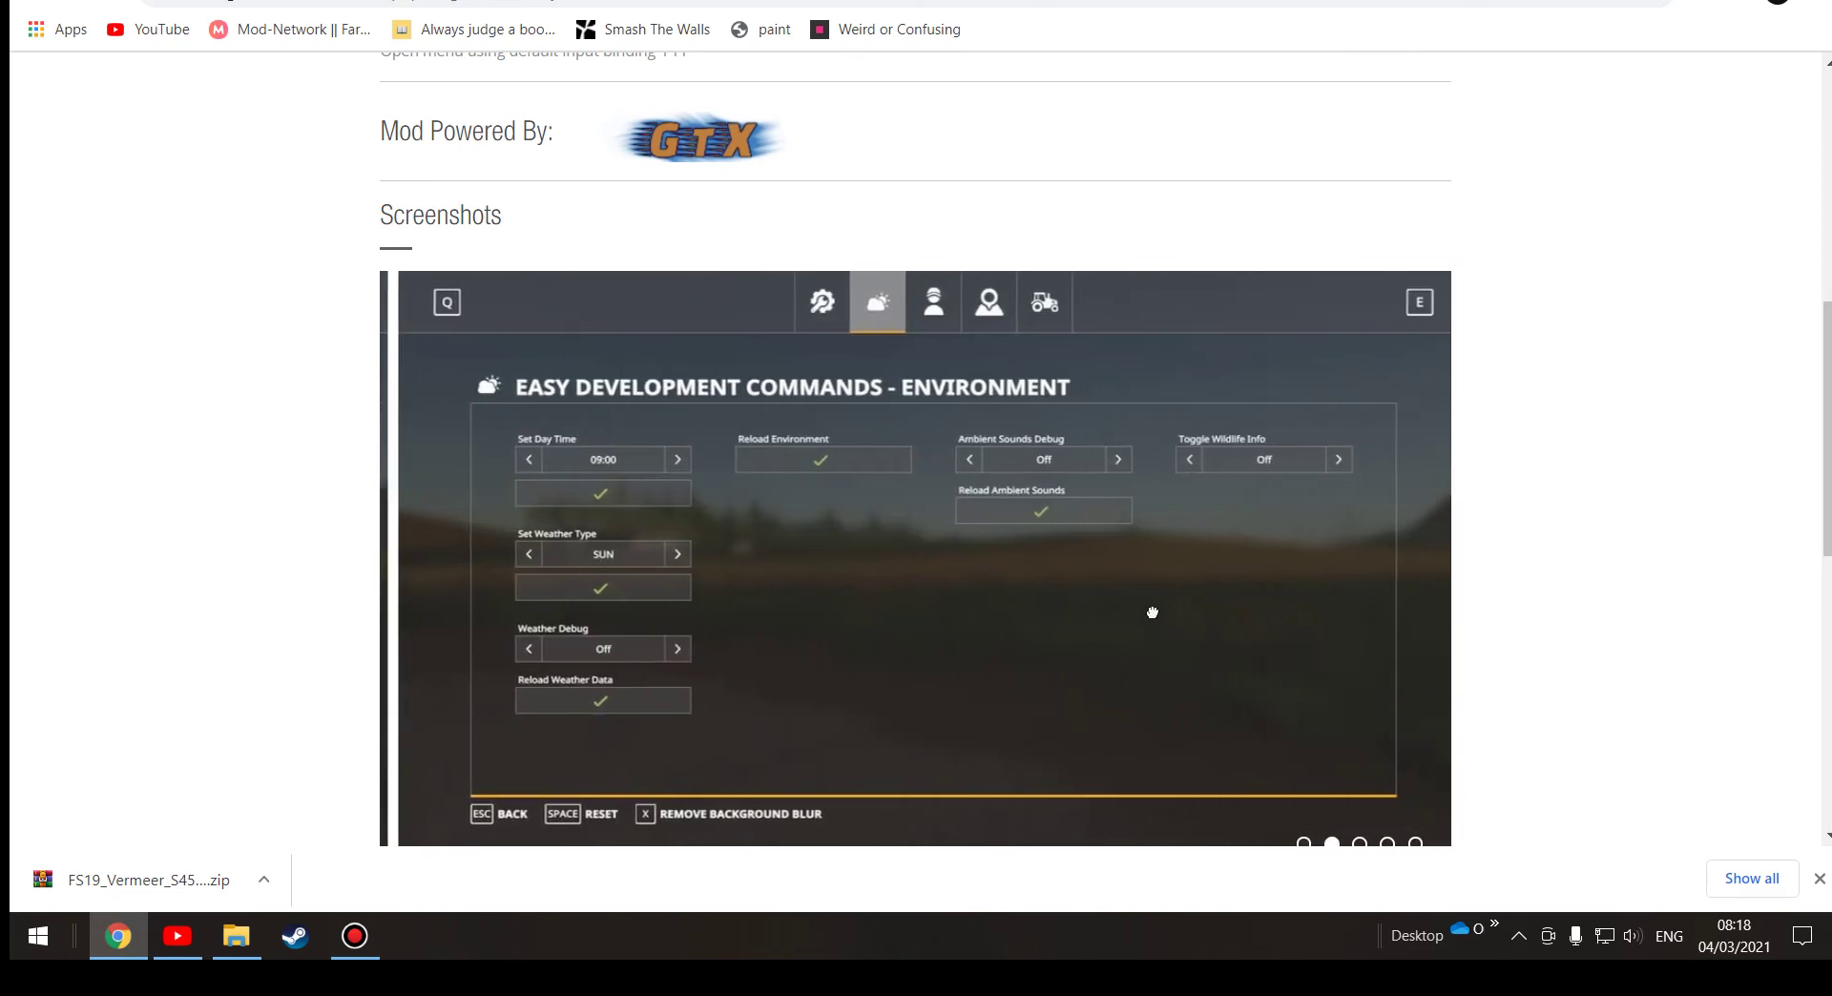
left_click_drag(1152, 613, 299, 585)
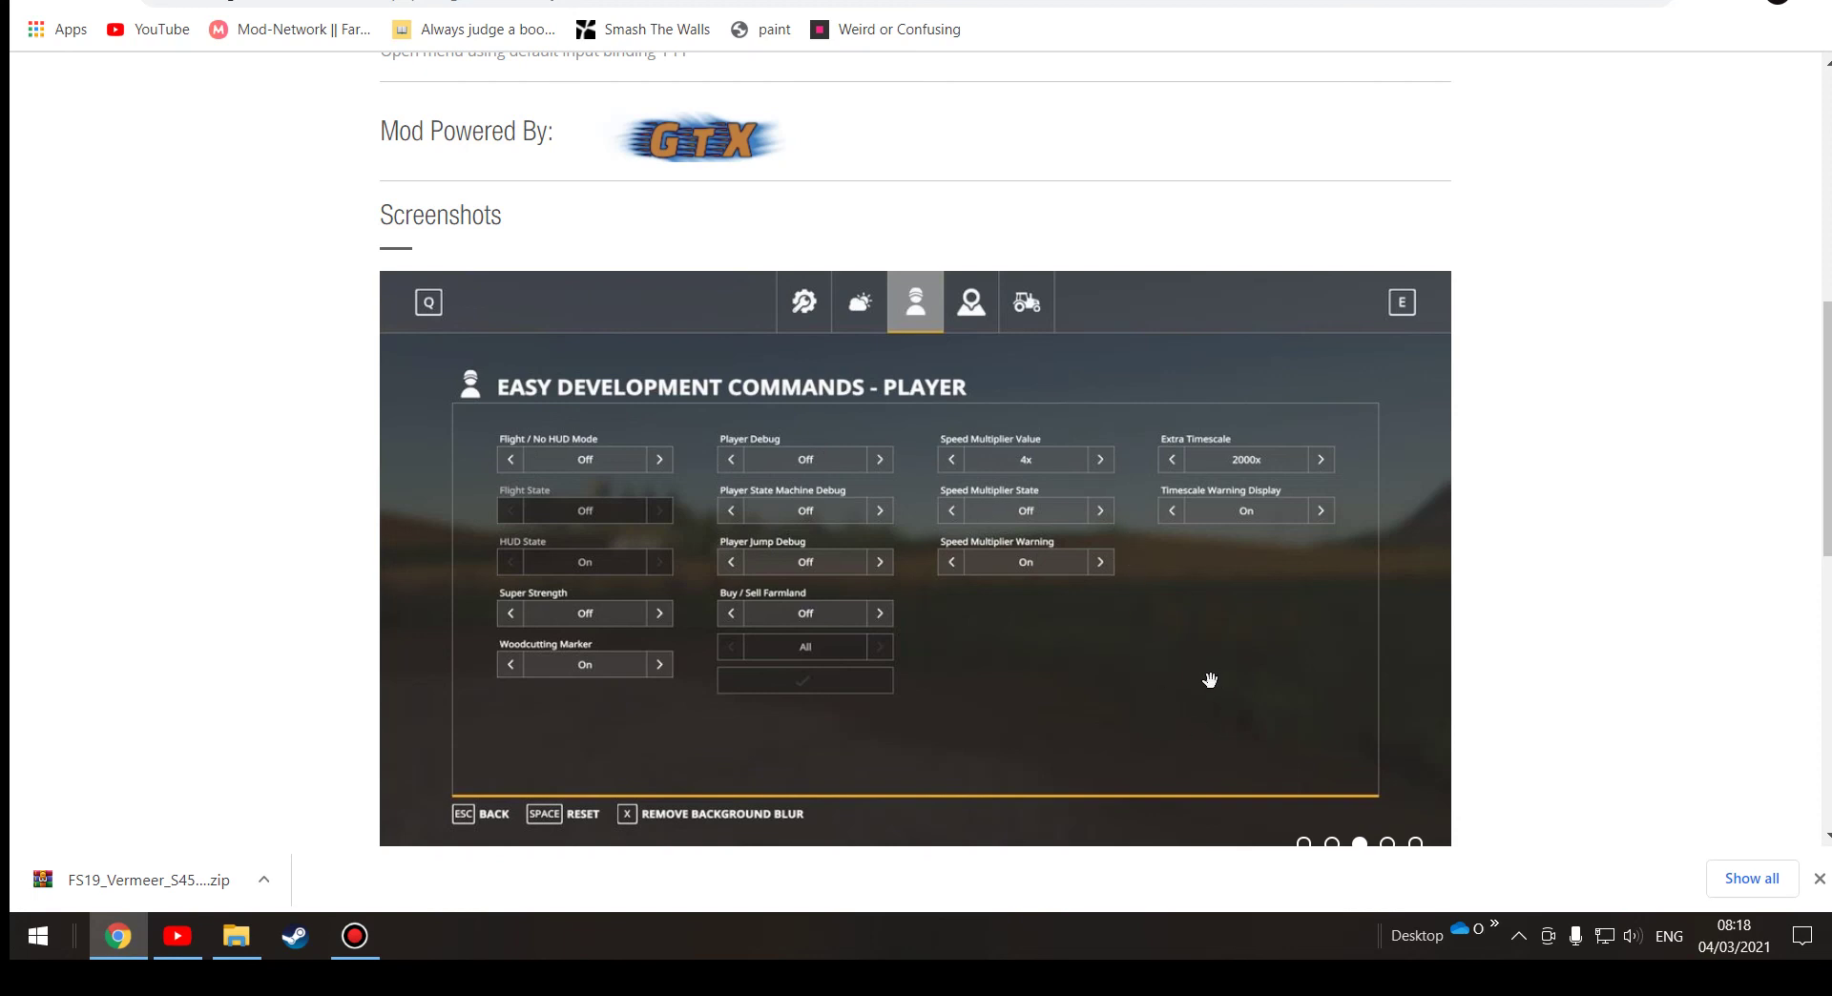
left_click_drag(1210, 680, 981, 674)
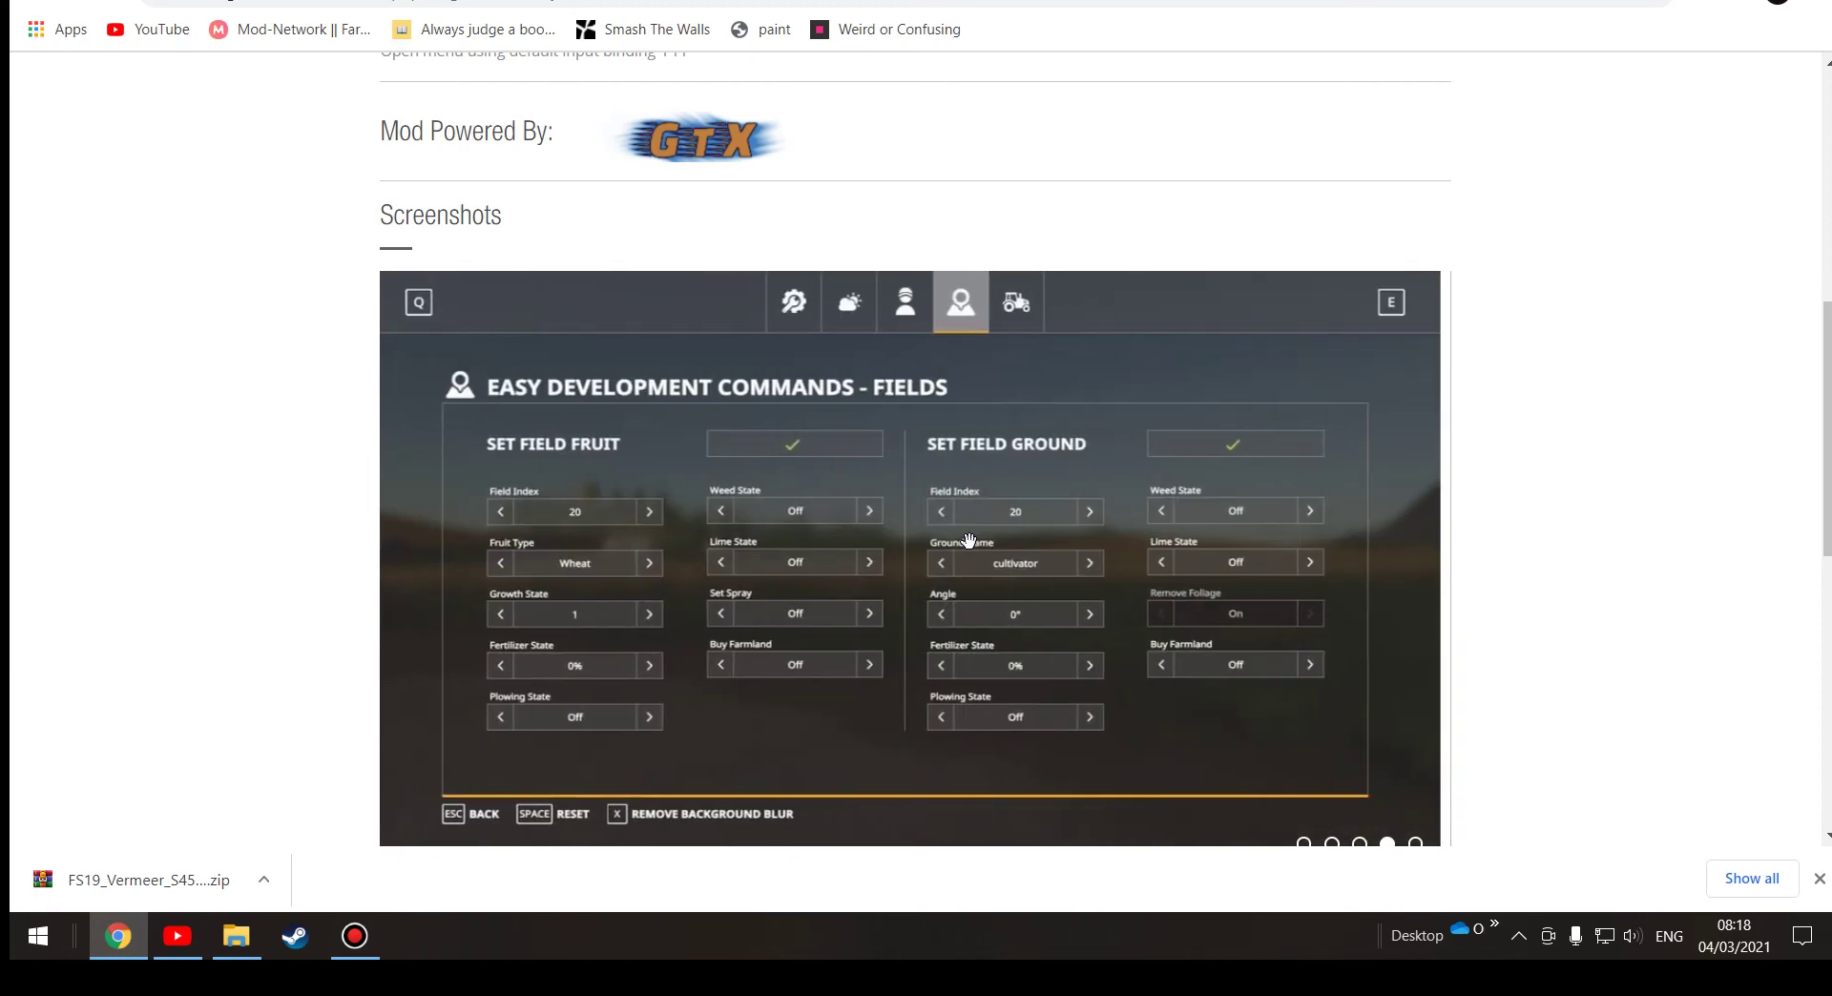
left_click_drag(1284, 593, 352, 471)
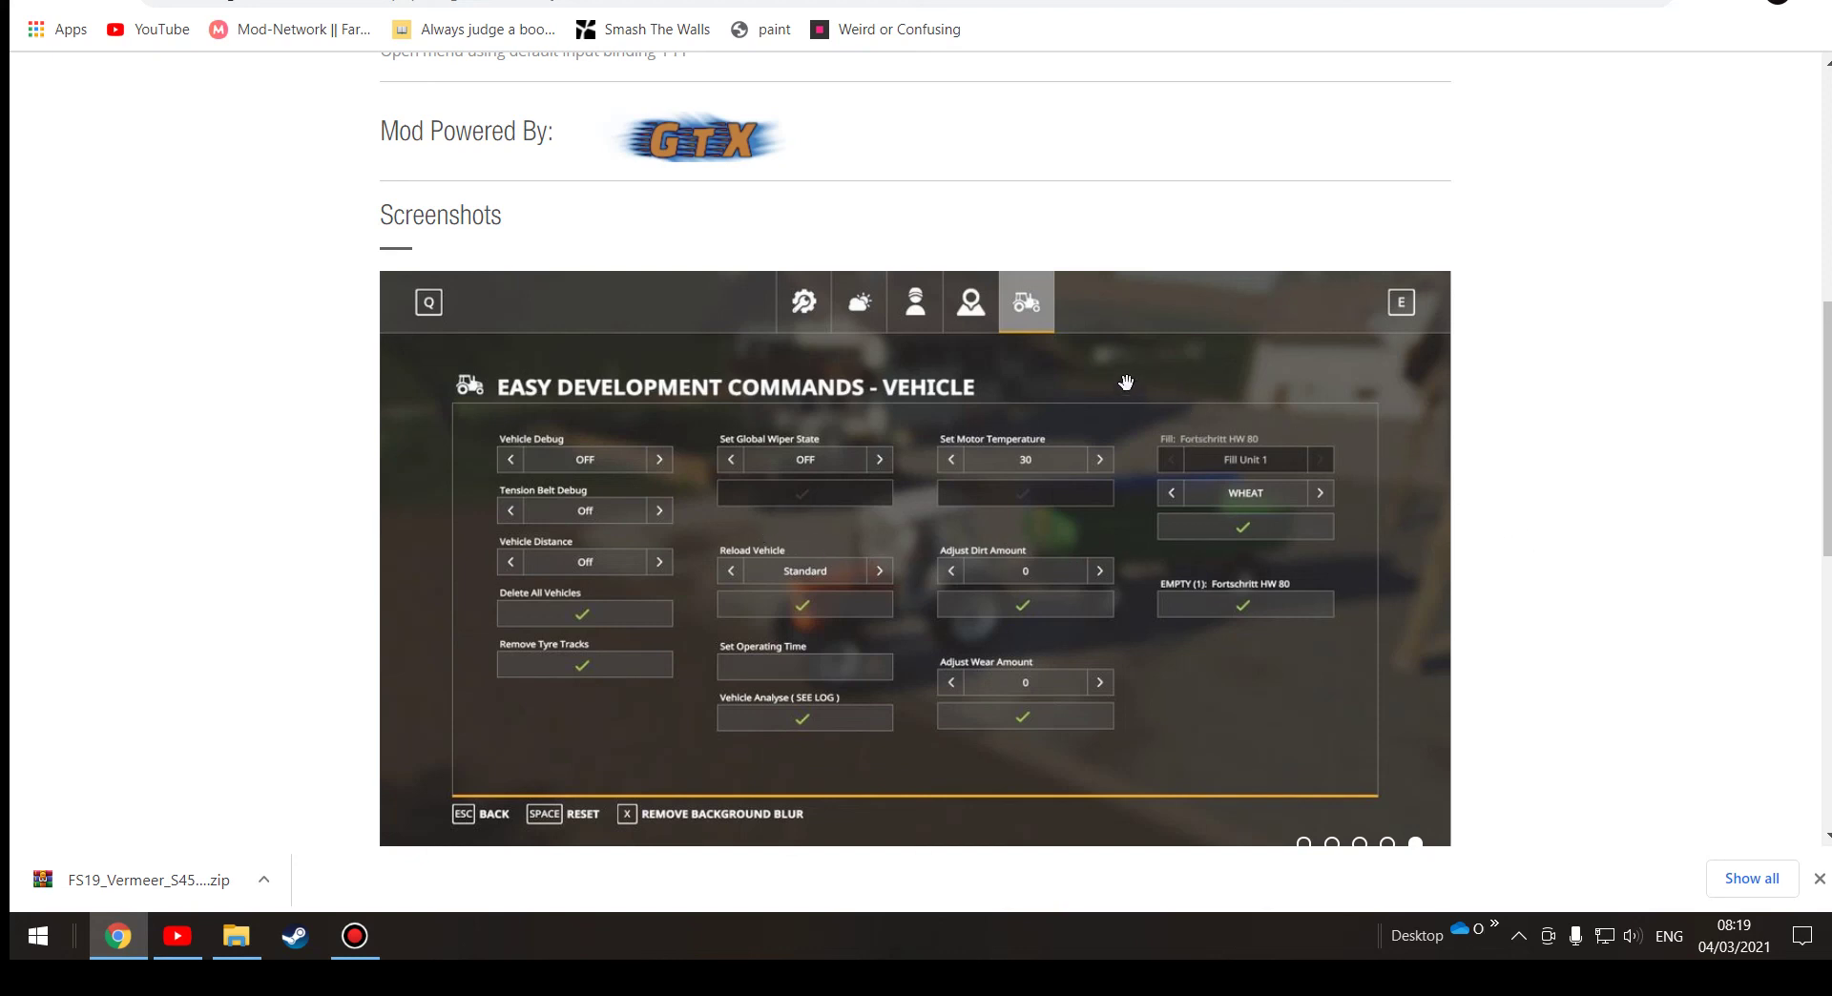
Step: Review the Easy Development Controls description and download section, and dismiss the browser's downloads bar
scroll(1218, 409, "up", 8)
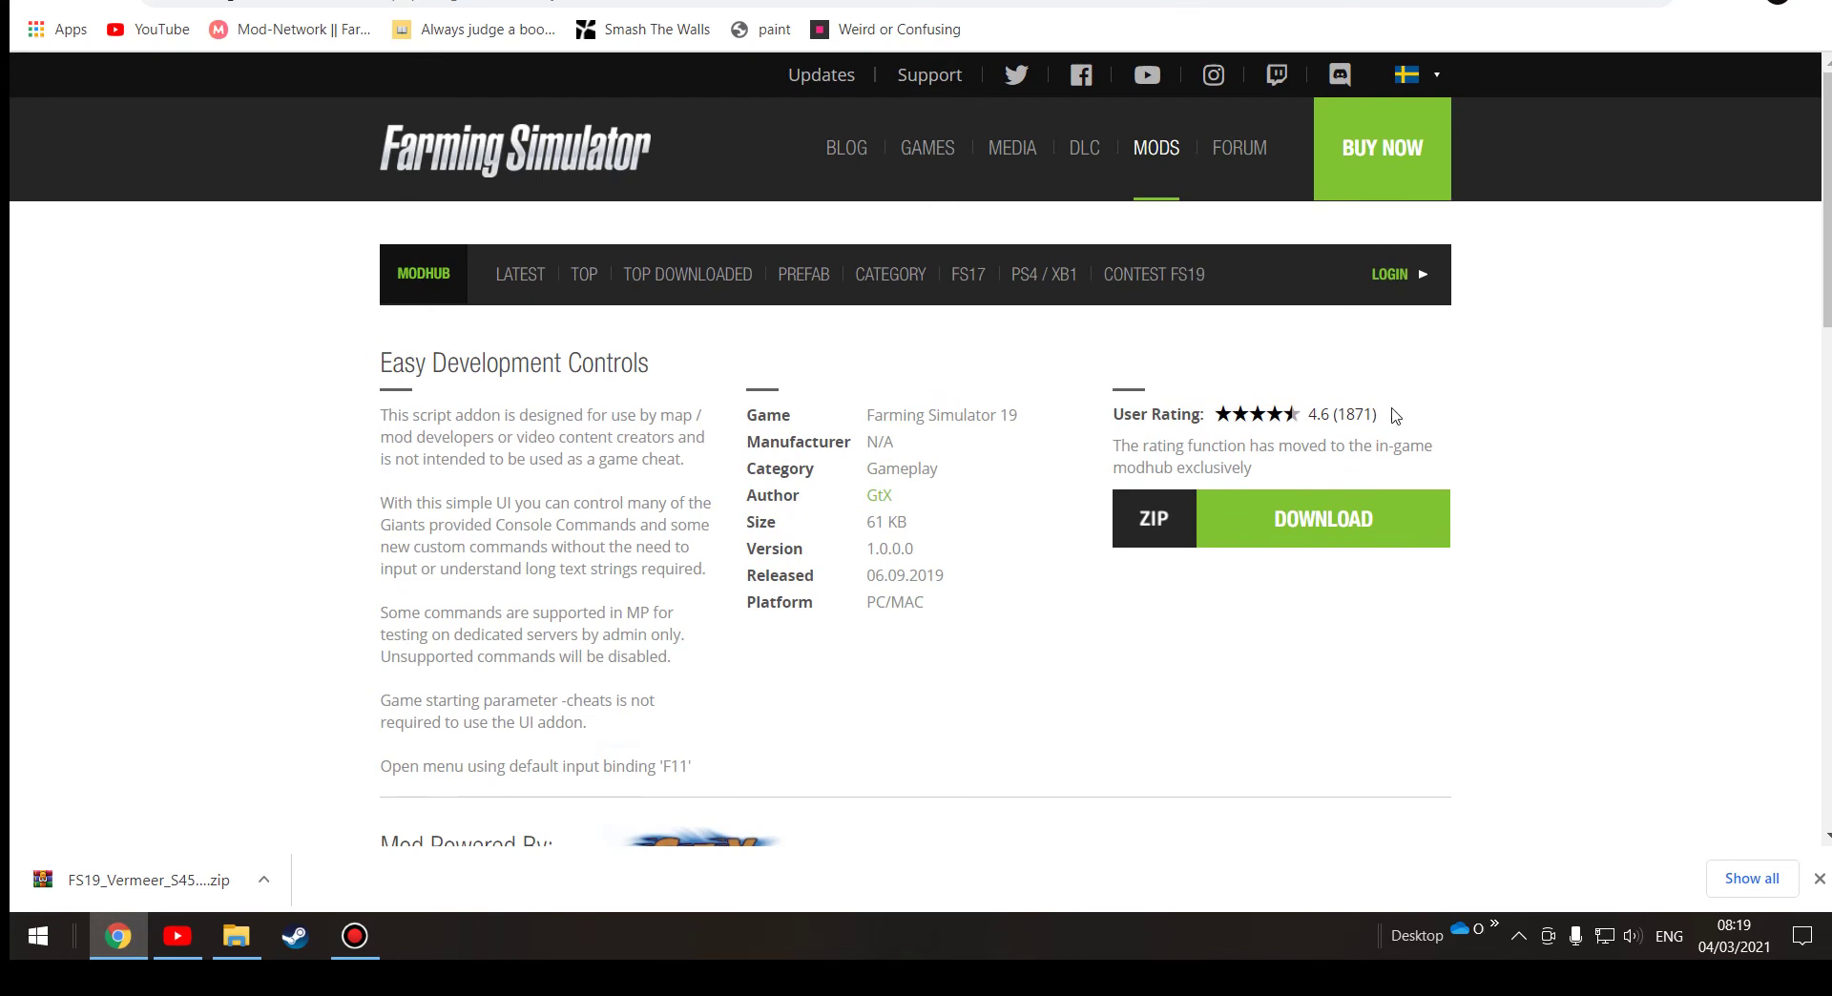
scroll(920, 347, "down", 7)
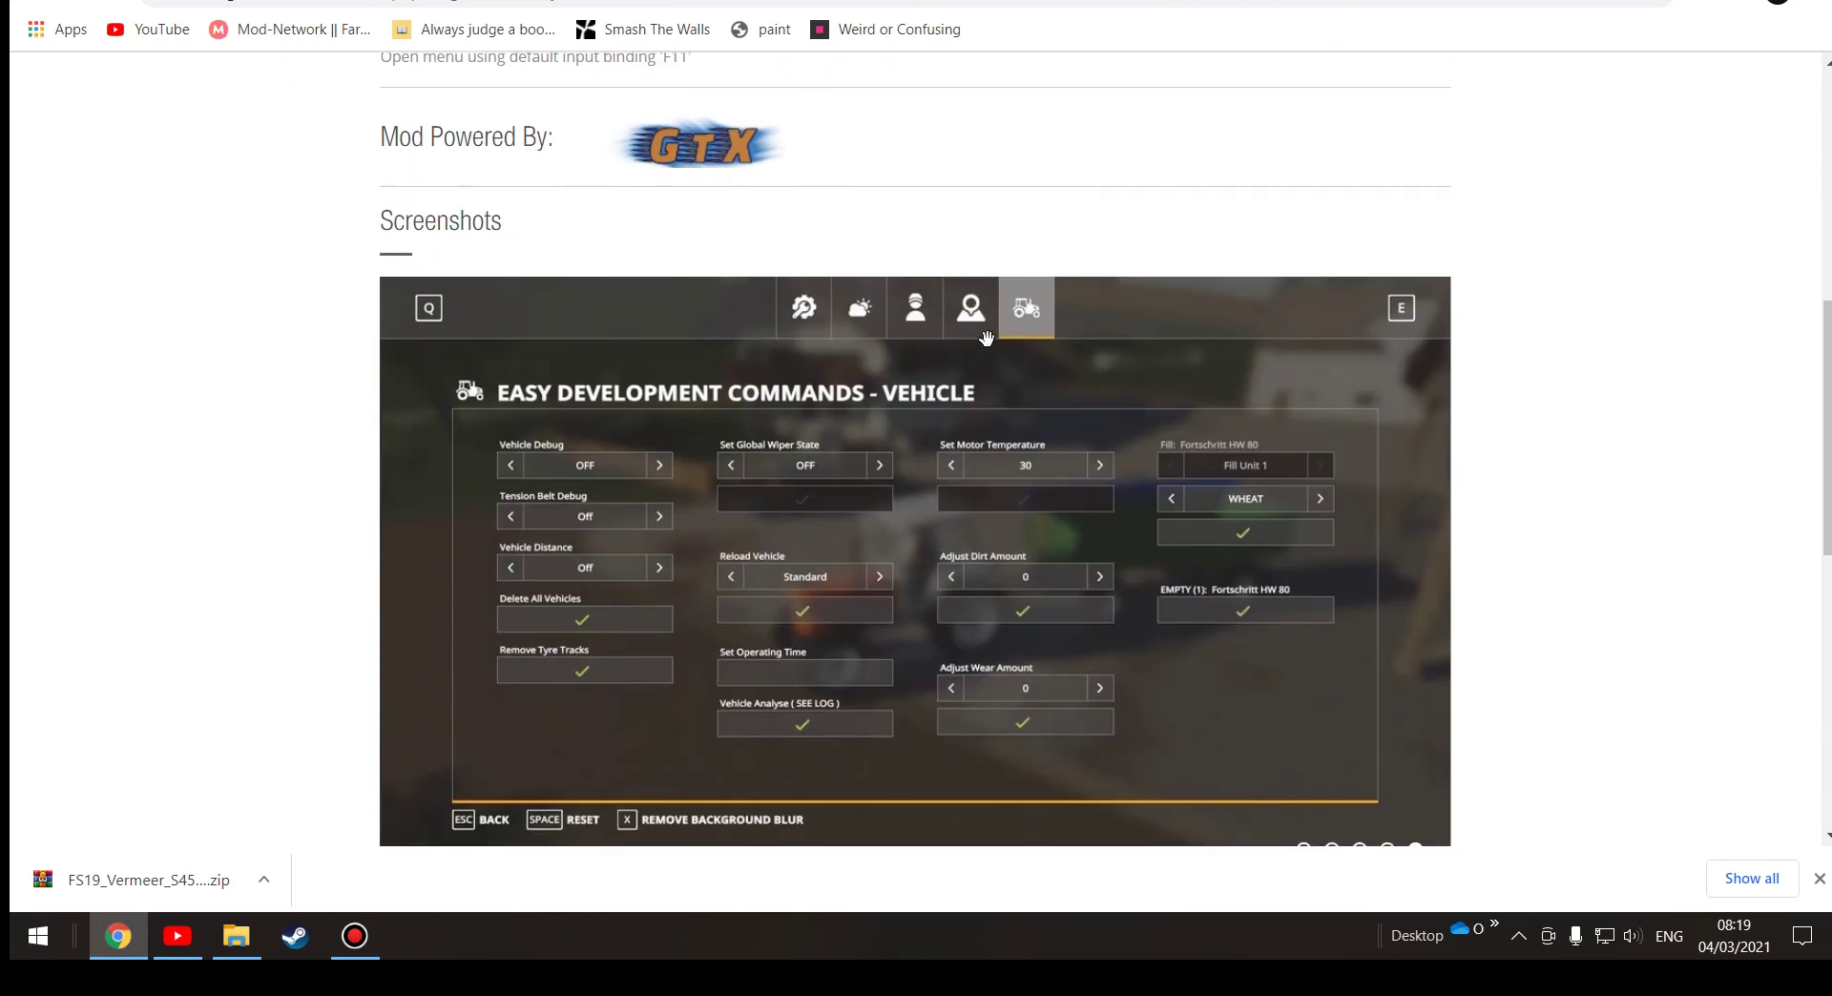
scroll(986, 338, "down", 3)
scroll(1171, 362, "up", 10)
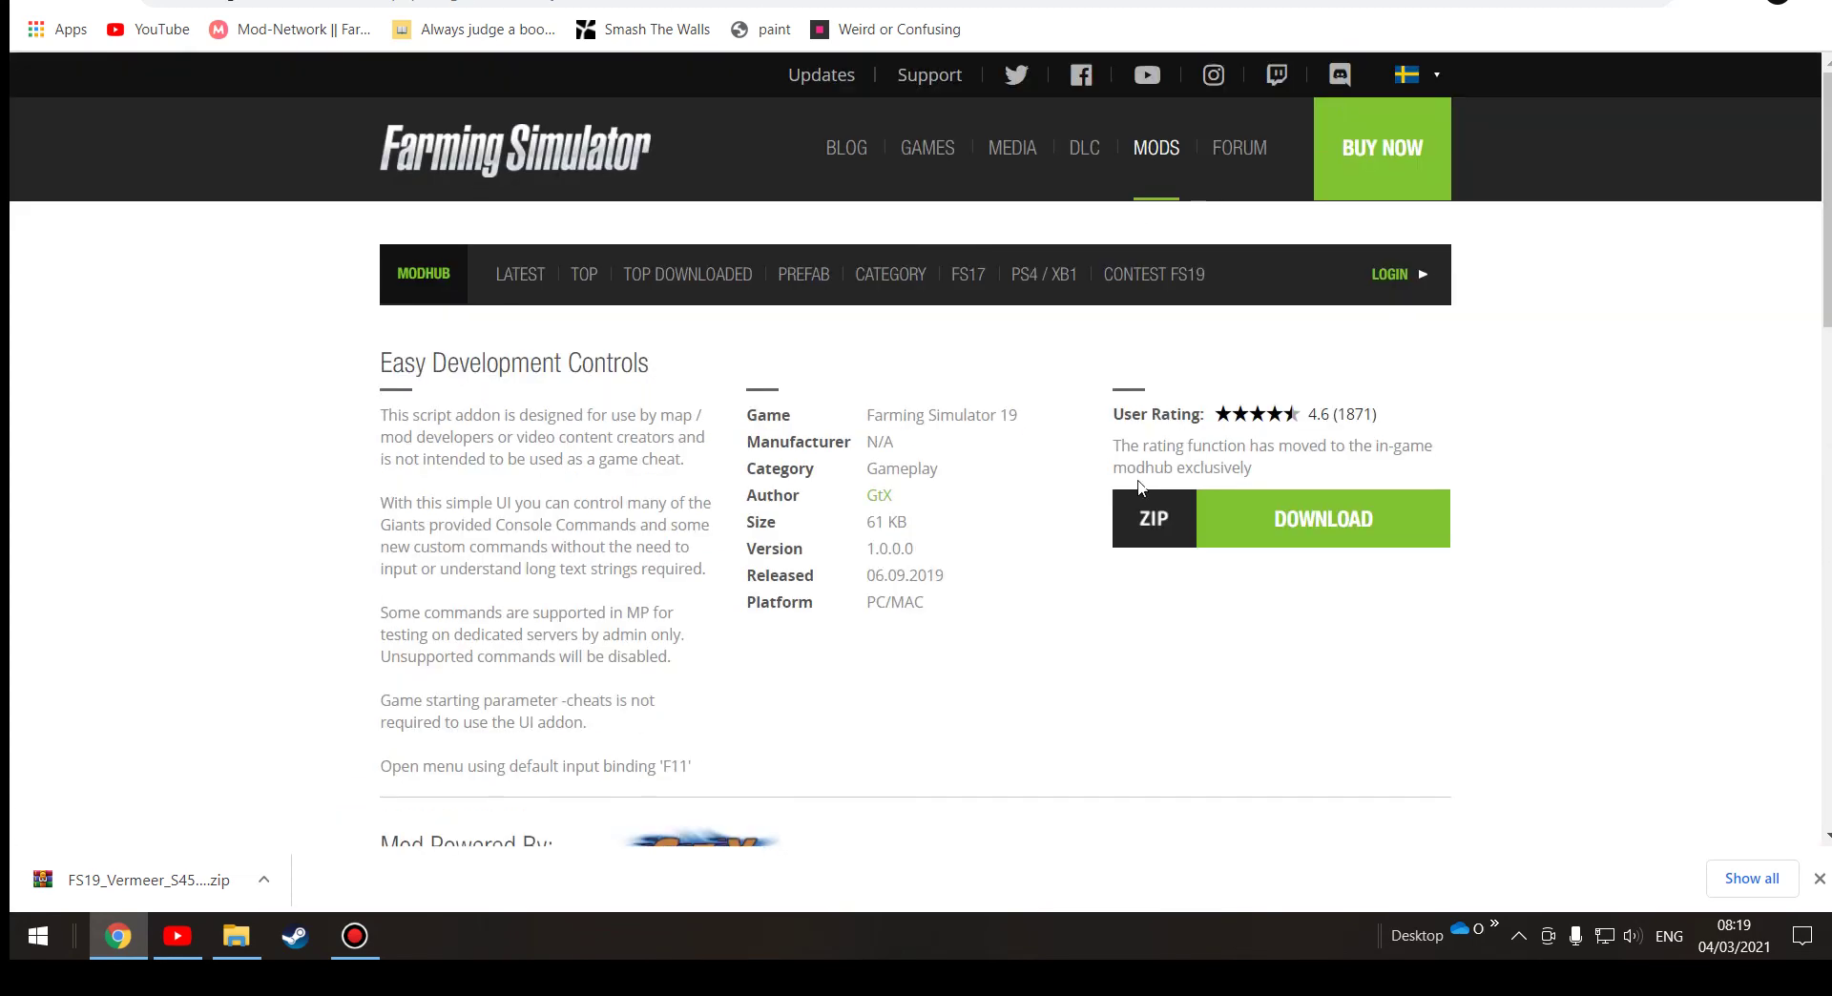
left_click(1820, 879)
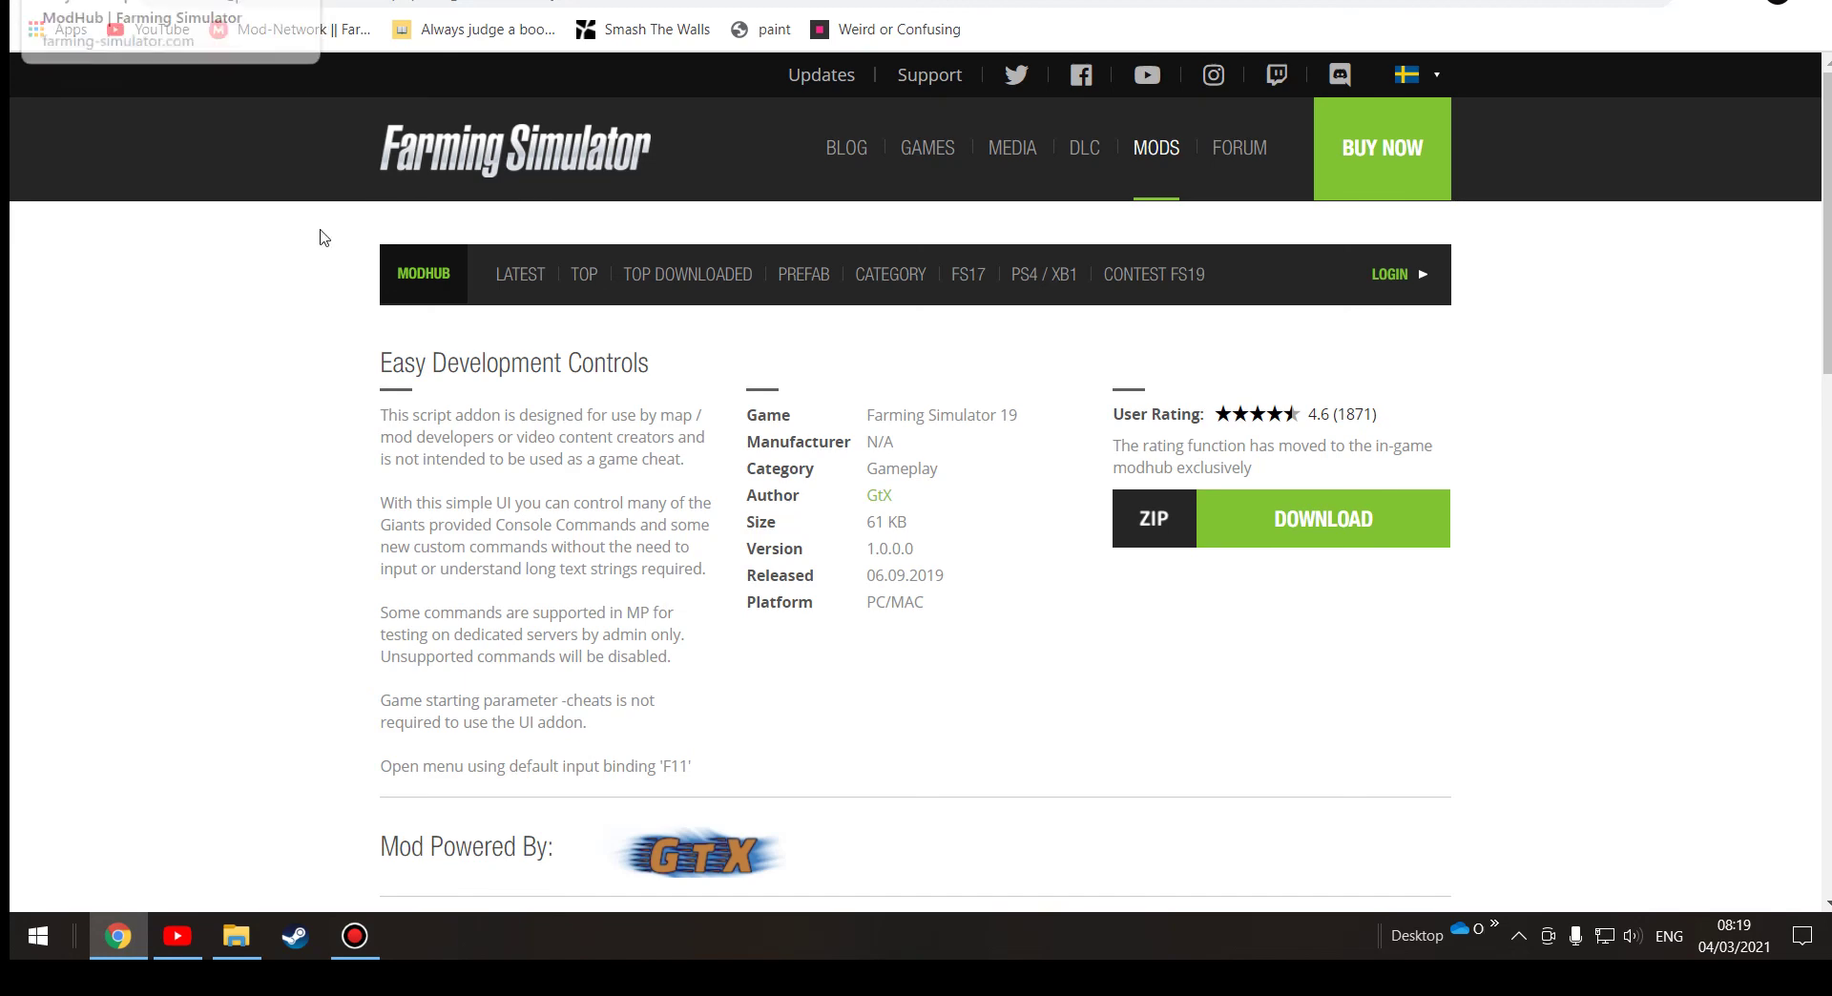
Step: Switch to YouTube and show the video about installing mods, adding money and unzipping mods in full screen
left_click(177, 936)
double_click(485, 433)
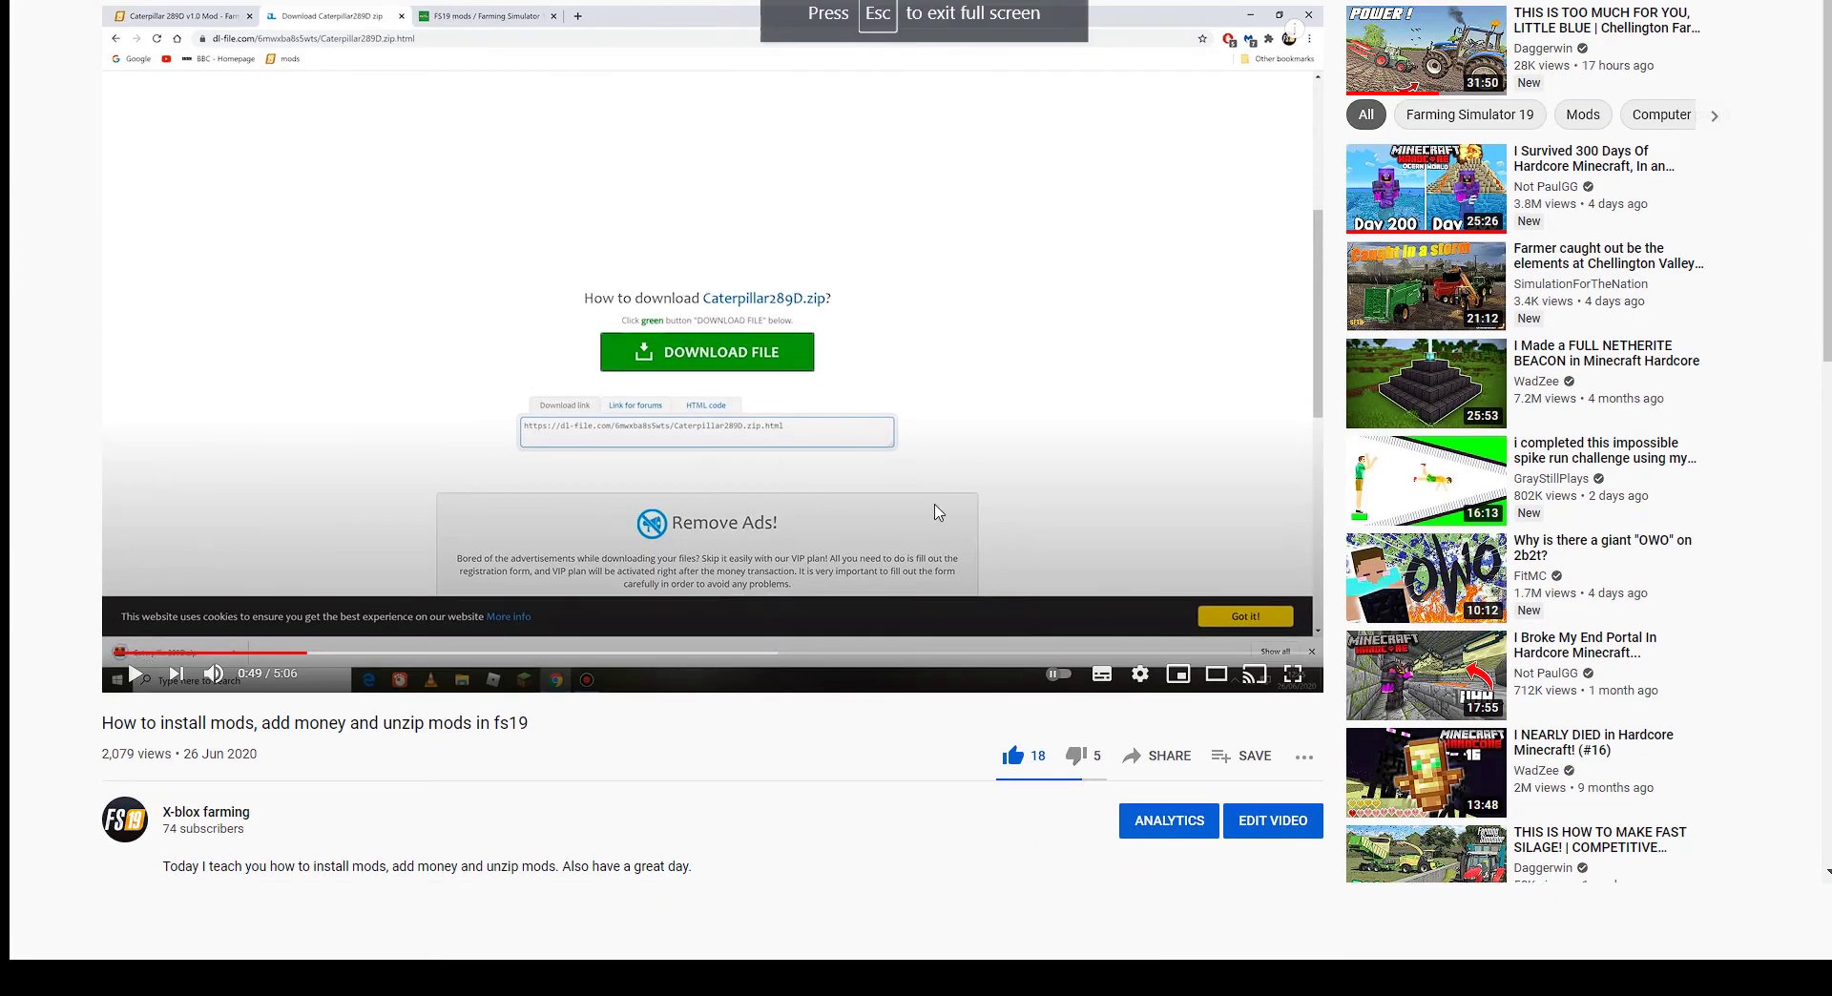